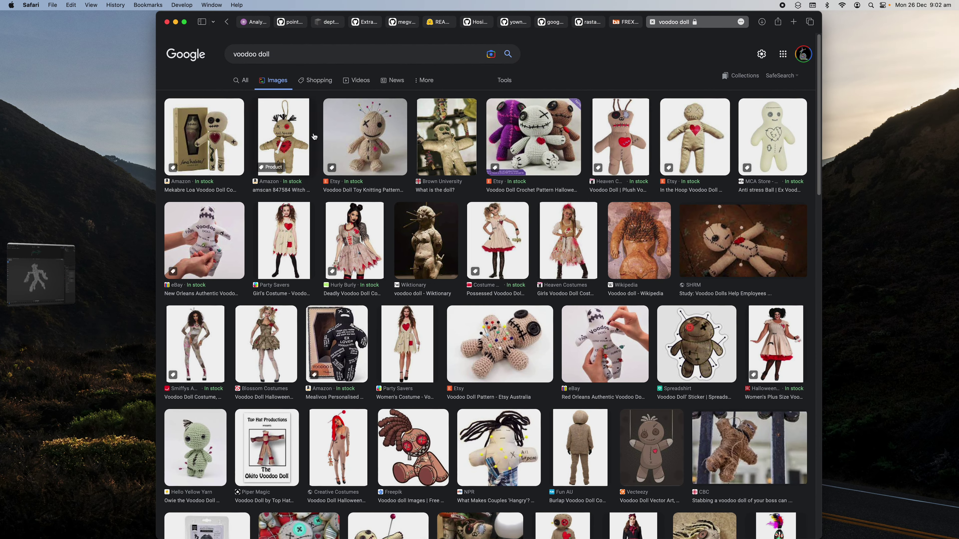
Step: Browse the voodoo doll image results and open the CBC picture of the hanging twine doll
scroll(463, 251, "down", 3)
scroll(522, 265, "down", 3)
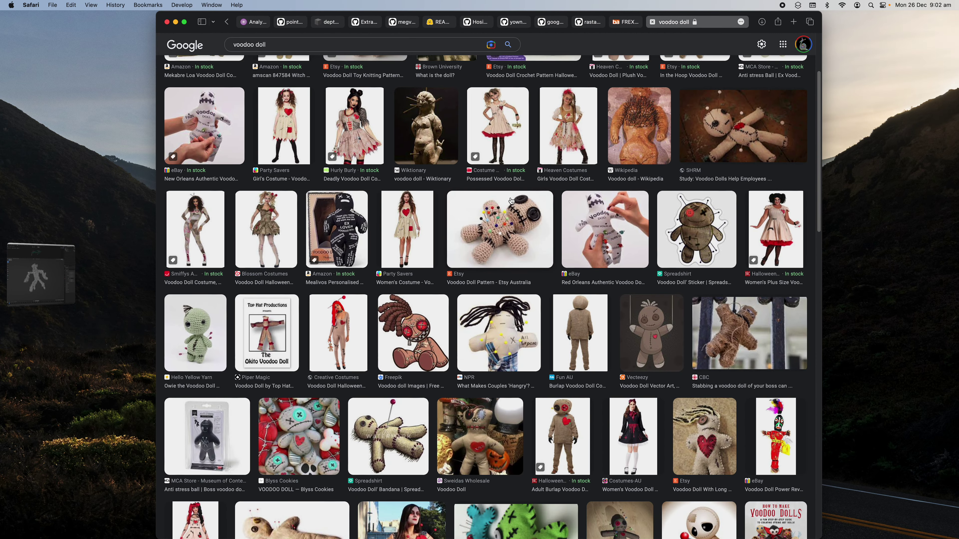
scroll(520, 235, "down", 1)
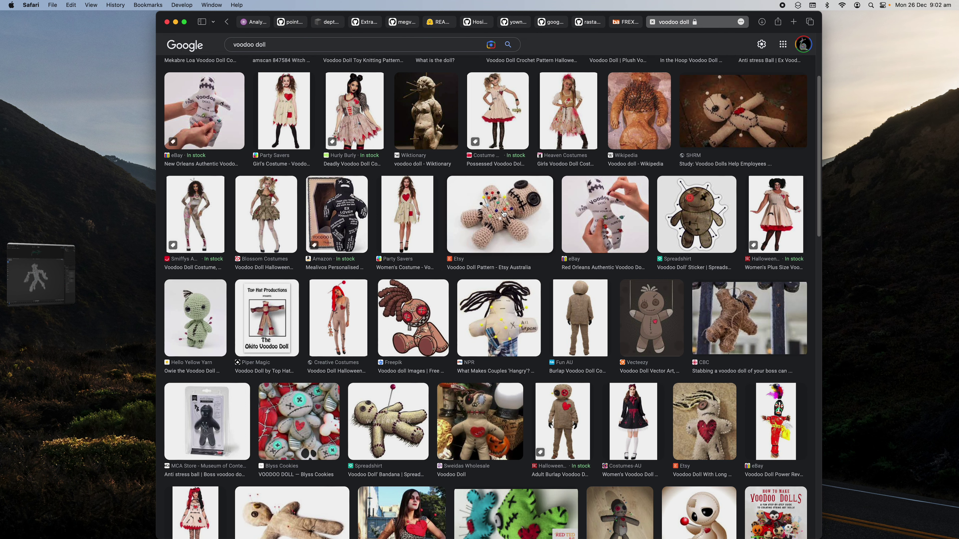
scroll(521, 217, "down", 5)
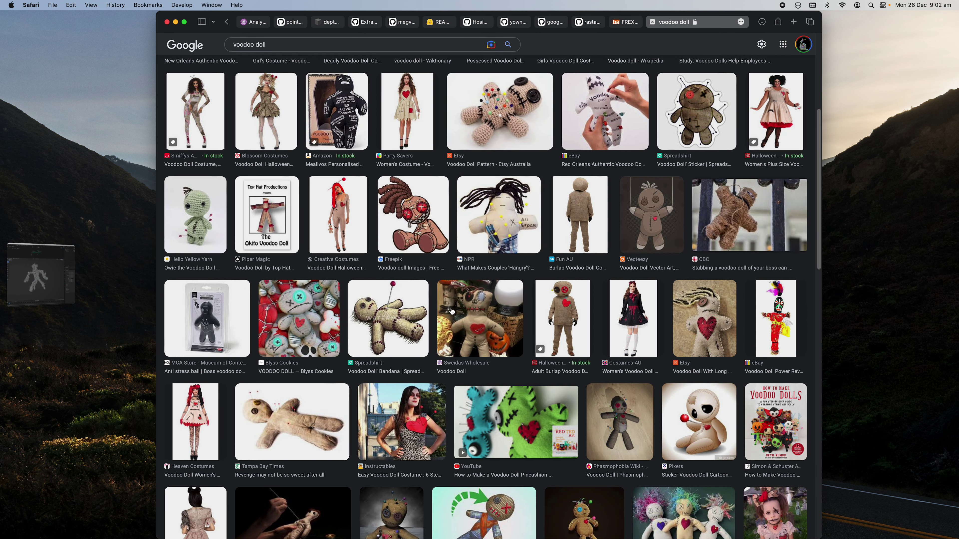
scroll(510, 330, "down", 5)
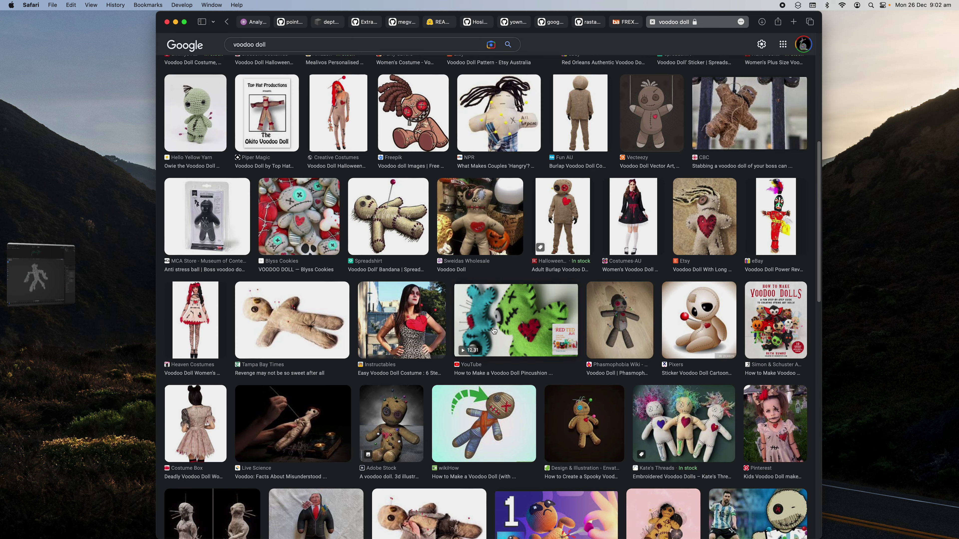
scroll(494, 331, "up", 10)
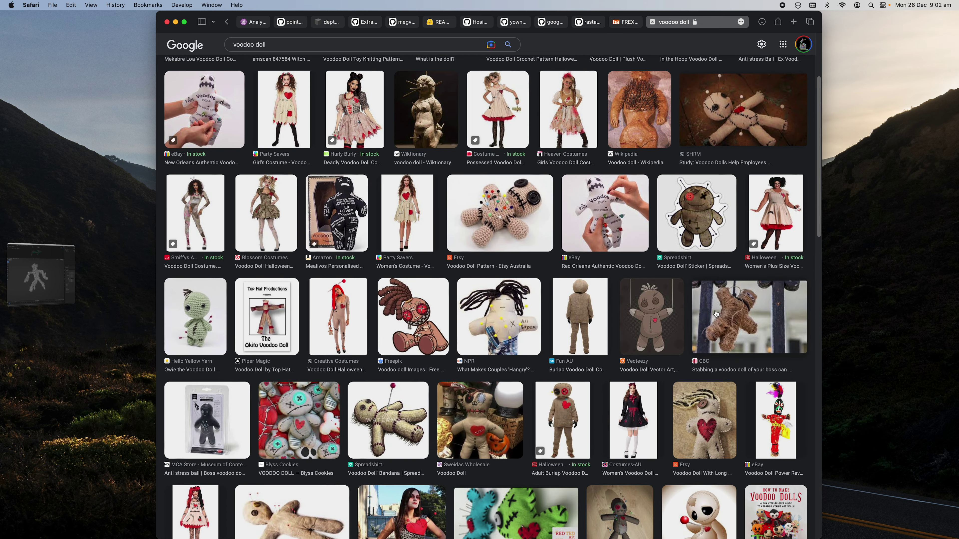
left_click(716, 313)
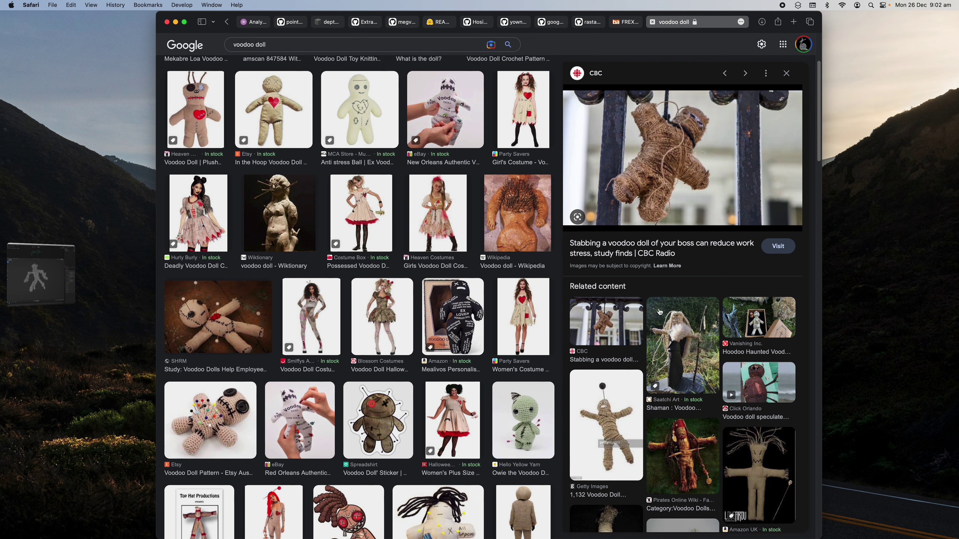
scroll(660, 390, "down", 1)
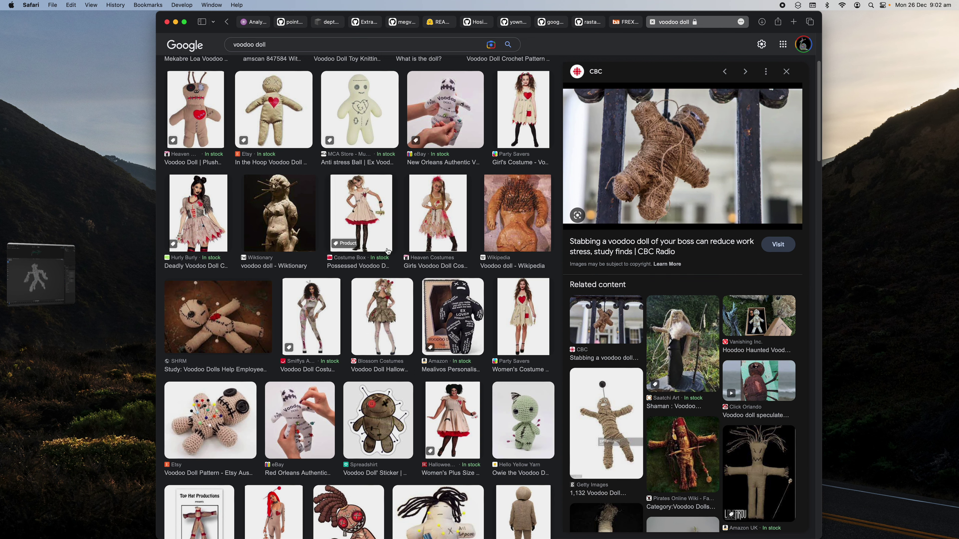
Step: Switch to Blender and start a new General file
left_click(52, 268)
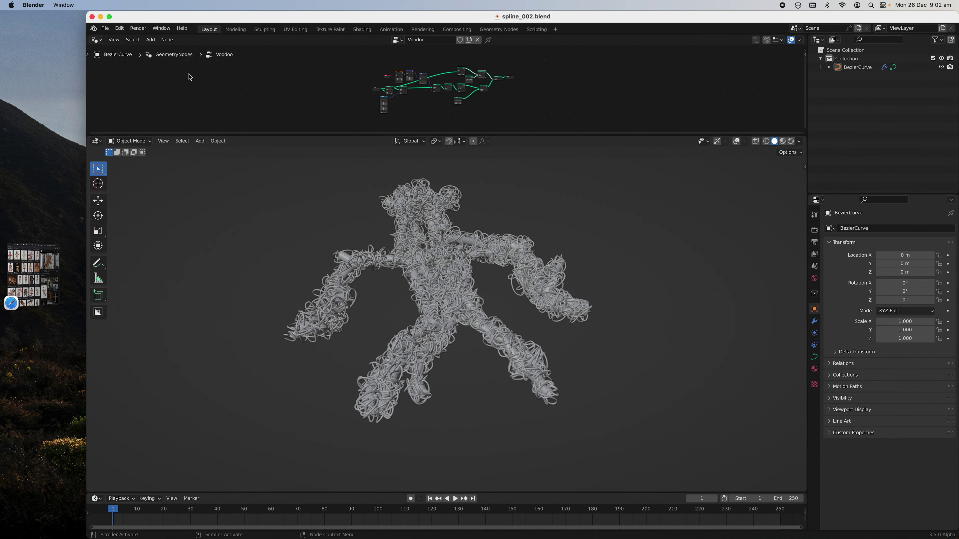
left_click(105, 28)
mouse_move(114, 39)
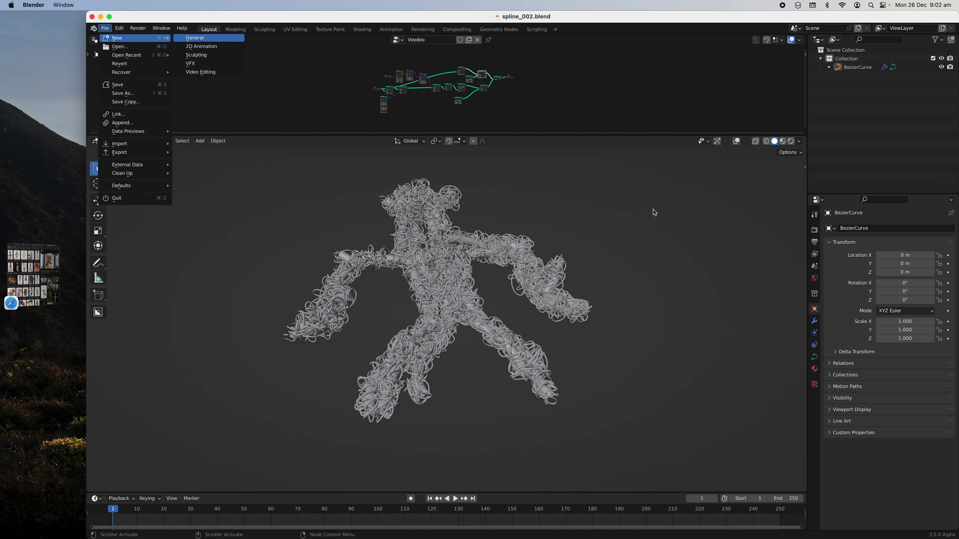
Step: Delete all default objects from the new scene
middle_click_drag(661, 233, 635, 253)
scroll(634, 253, "up", 1)
key("a")
key("Delete")
Step: Add a Bezier curve at the world origin in top orthographic view
scroll(697, 182, "left", 1)
left_click(785, 69)
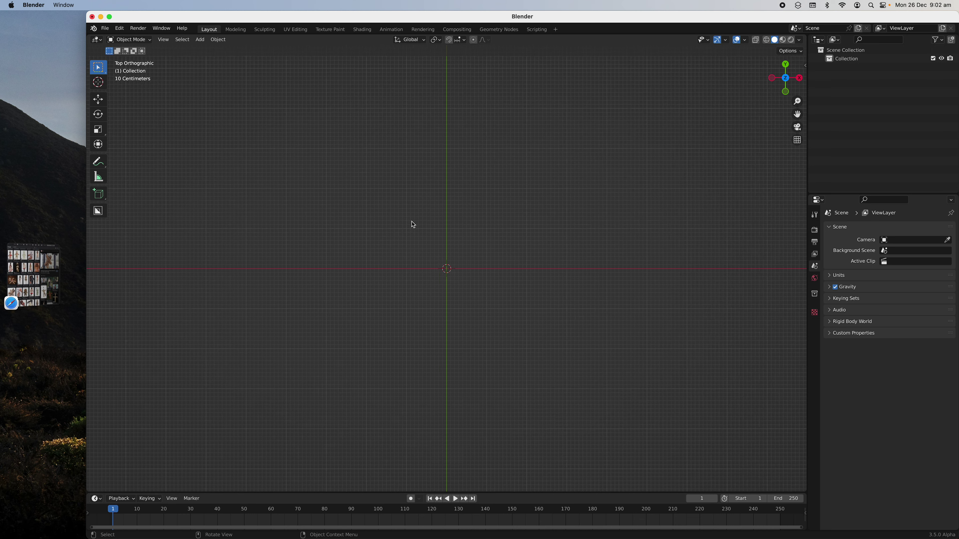
key("shift+a")
mouse_move(416, 230)
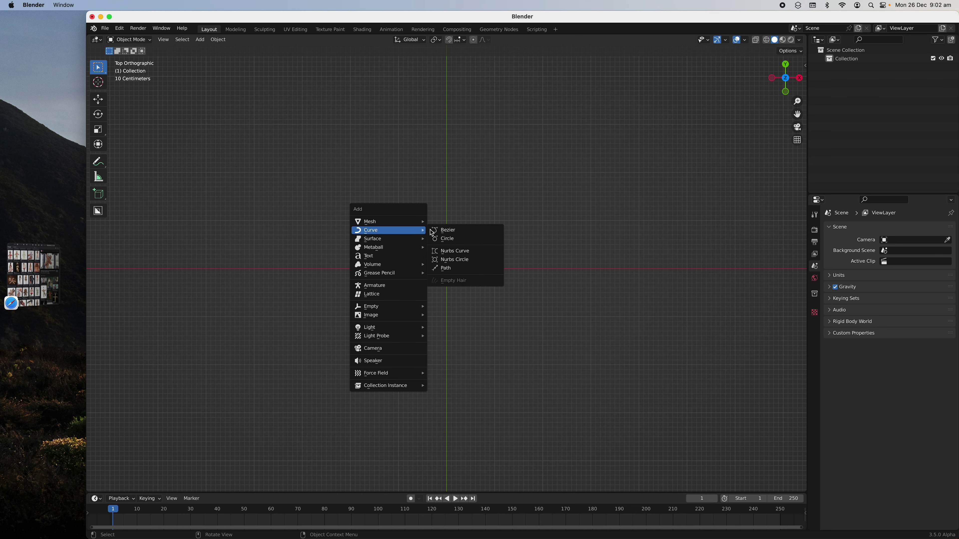
left_click(453, 232)
key("Tab")
key("Tab")
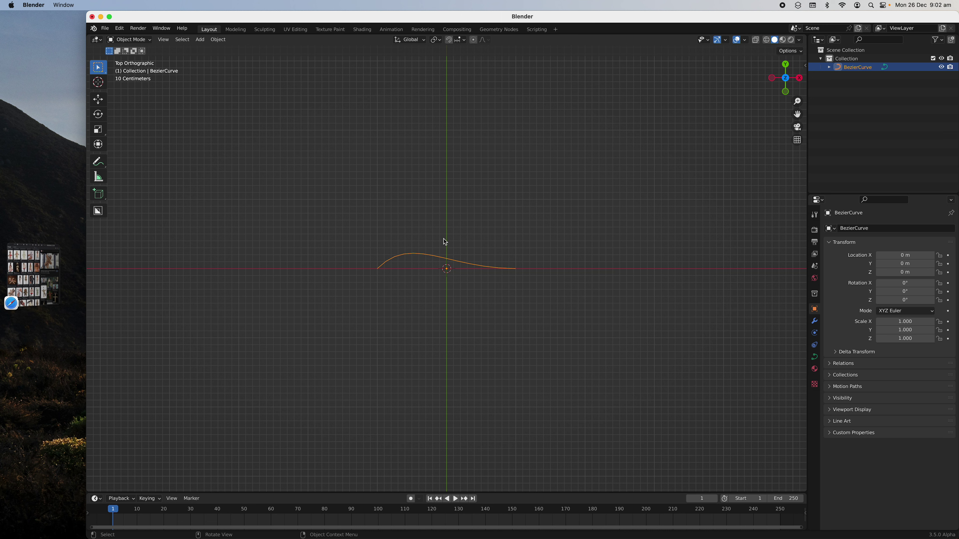
Step: Delete all vertices of the Bezier curve in Edit Mode, leaving an empty curve object
key("Tab")
key("x")
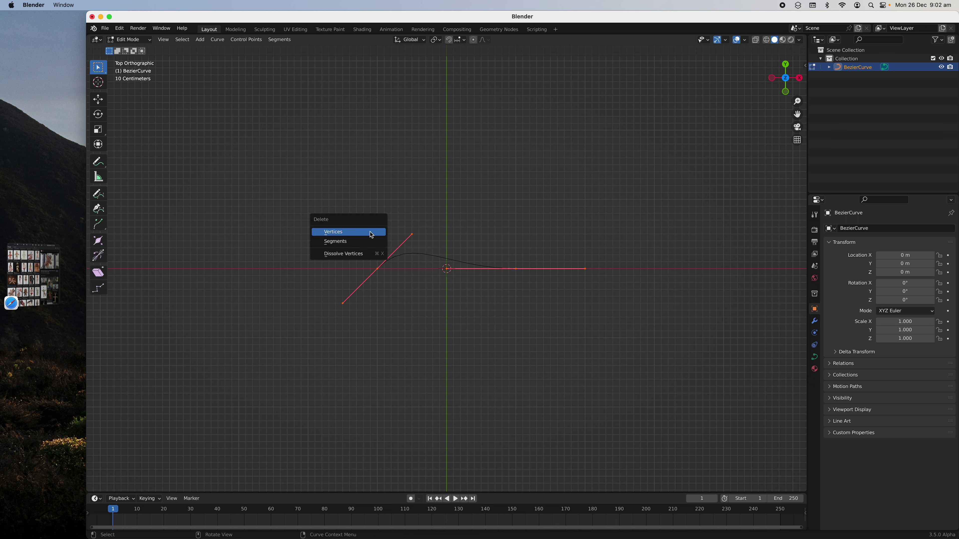
left_click(371, 233)
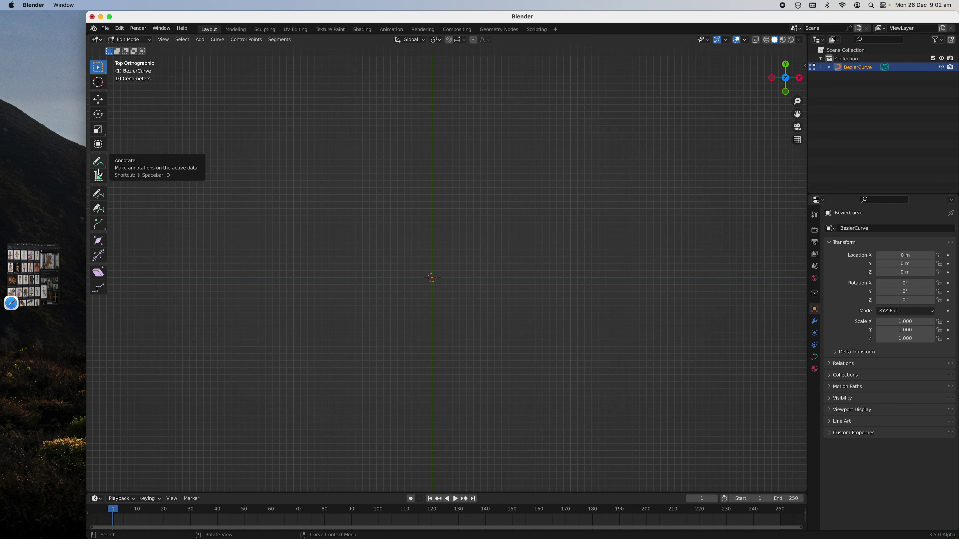
Step: Draw the letters VOODOO freehand across the grid with the curve Draw tool and return to Object Mode
left_click(98, 193)
left_click_drag(327, 315, 342, 166)
left_click_drag(389, 194, 399, 190)
left_click_drag(491, 213, 492, 205)
mouse_move(548, 196)
left_mouse_down()
mouse_move(619, 228)
mouse_move(563, 210)
left_mouse_up()
left_click_drag(650, 221, 657, 235)
left_click_drag(709, 219, 713, 219)
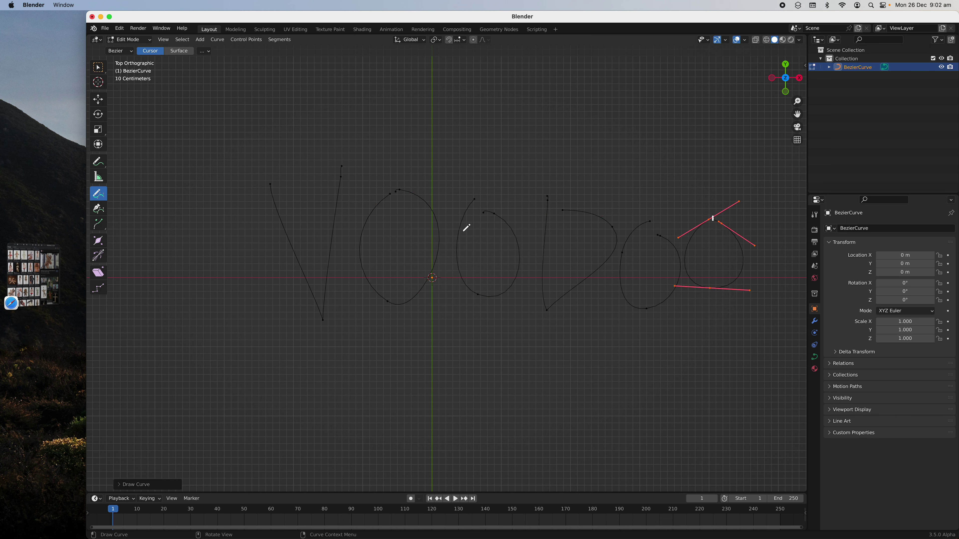
key("Tab")
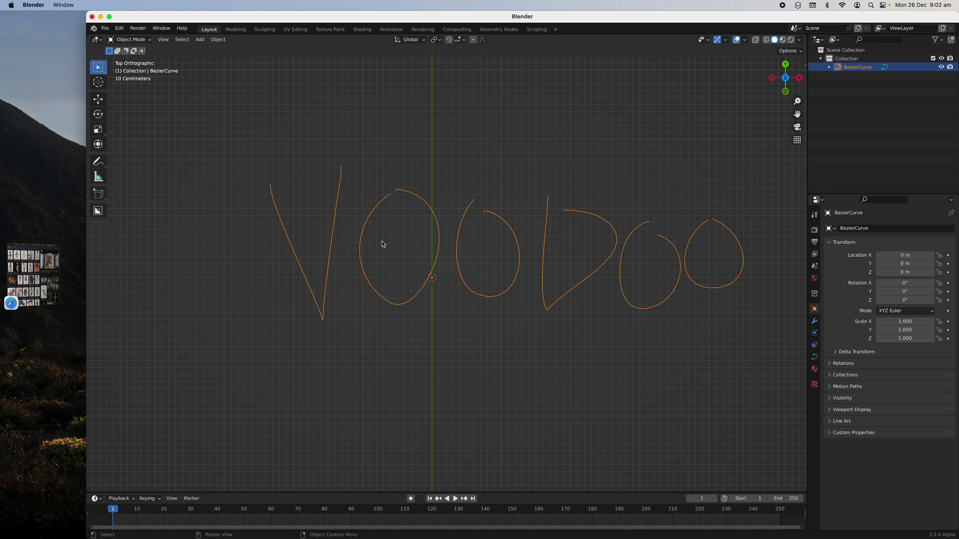
Step: Randomize the positions of all the curve's control points with the Randomize tool and return to Object Mode
key("Tab")
key("a")
left_click(98, 288)
middle_click_drag(393, 257, 507, 213)
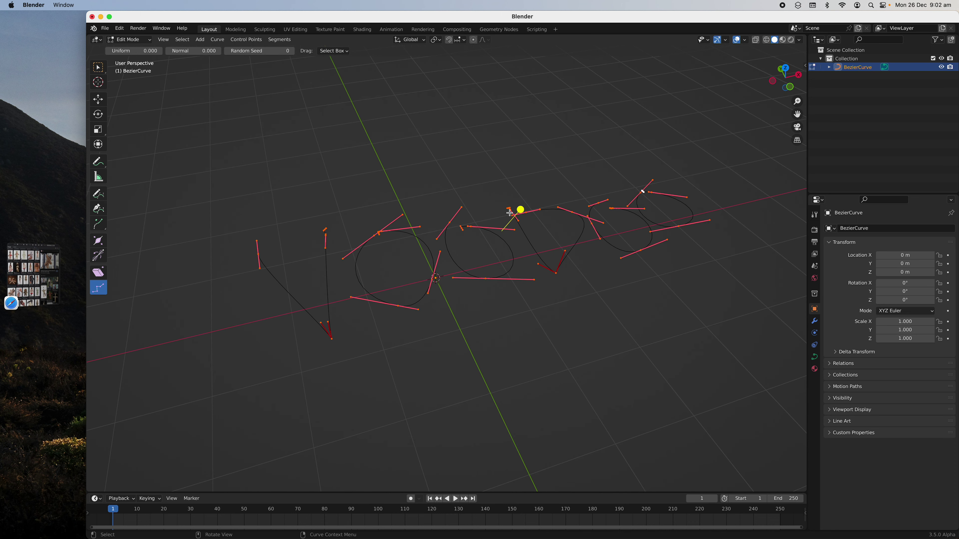
mouse_move(521, 209)
left_mouse_down()
mouse_move(507, 195)
mouse_move(518, 205)
left_mouse_up()
middle_click_drag(518, 206, 511, 232)
key("super+z")
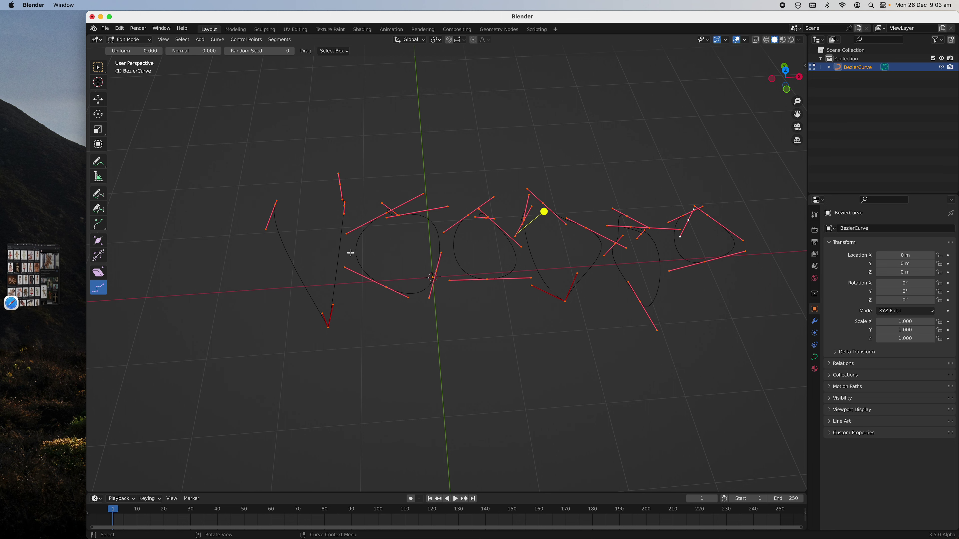
key("Tab")
Step: Split the 3D viewport into two stacked areas and change the upper one to the Geometry Node Editor
mouse_move(400, 195)
middle_mouse_down()
mouse_move(317, 186)
mouse_move(306, 215)
mouse_move(350, 225)
middle_mouse_up()
left_click(785, 75)
left_click_drag(804, 36, 780, 226)
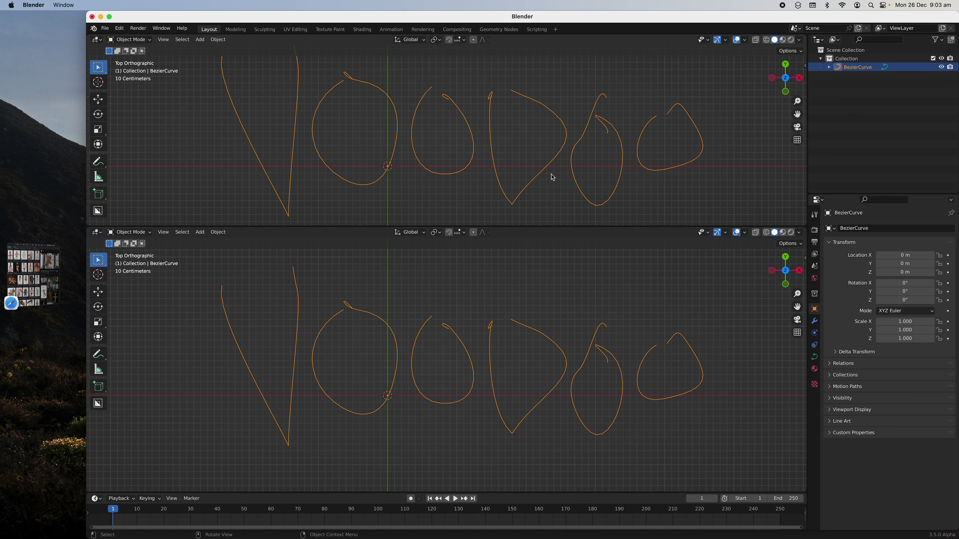
left_click(96, 39)
left_click(125, 121)
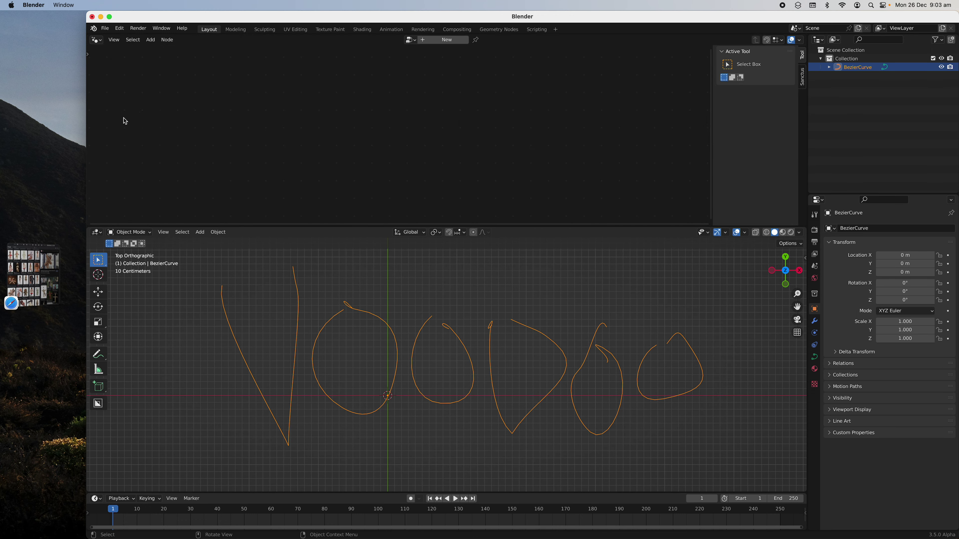
Step: Make the window full screen and create a new geometry node tree on the curve
left_click(110, 18)
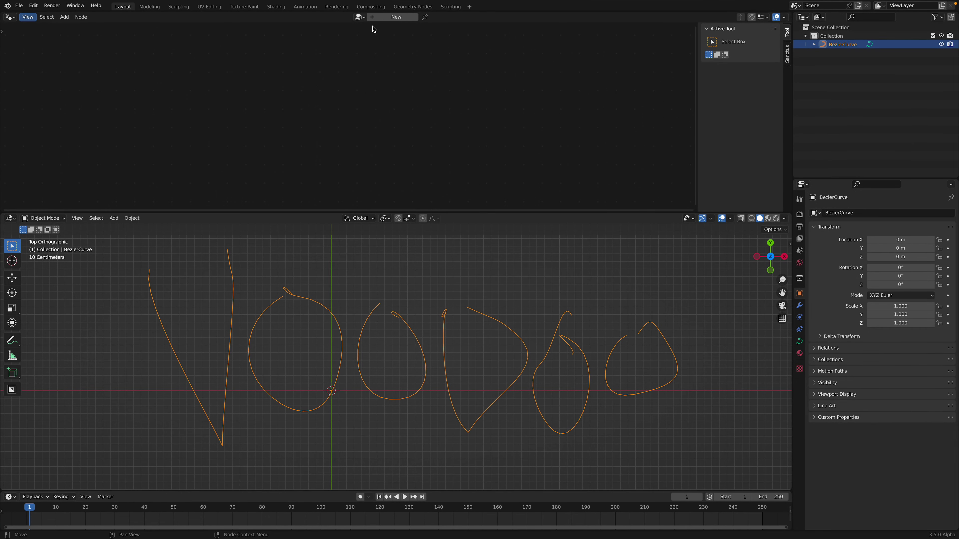
left_click(376, 17)
key("Home")
Step: Save the scene to the Desktop as voodoo_doll_001.blend
key("ctrl+s")
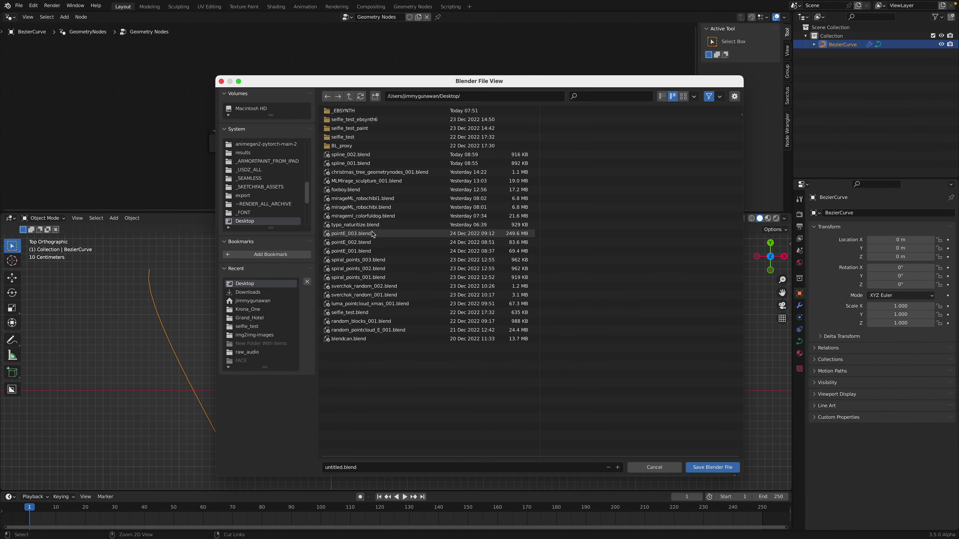
left_click(336, 467)
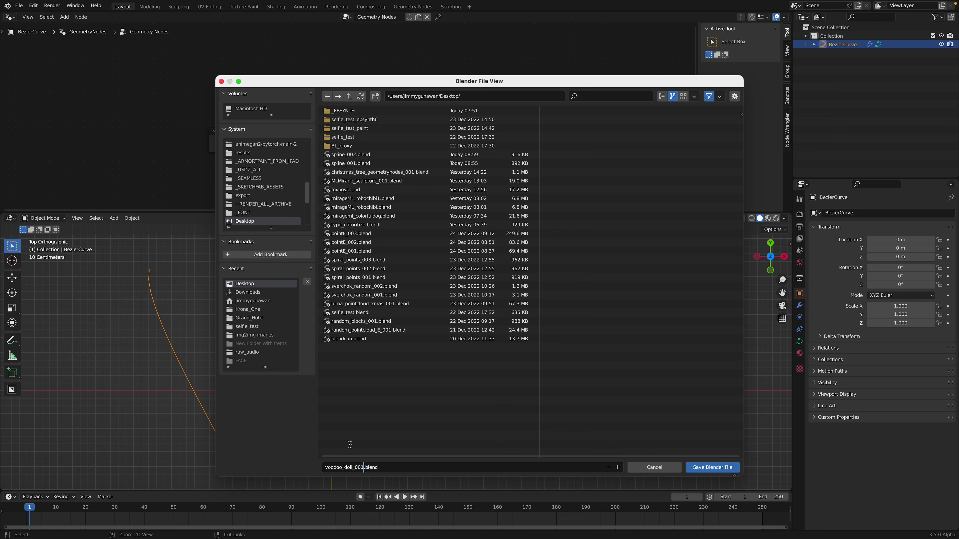
left_click(704, 467)
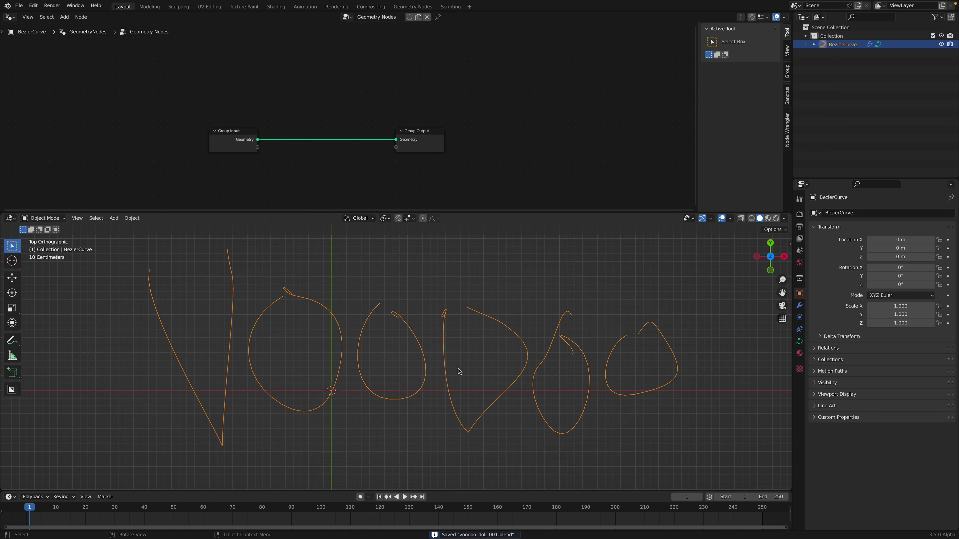
Step: Space the Group Input and Group Output nodes apart and insert a Resample Curve node between them
middle_click_drag(408, 90, 456, 49)
scroll(438, 57, "up", 1)
left_click_drag(266, 97, 217, 90)
middle_click_drag(299, 112, 312, 123)
scroll(329, 118, "up", 1)
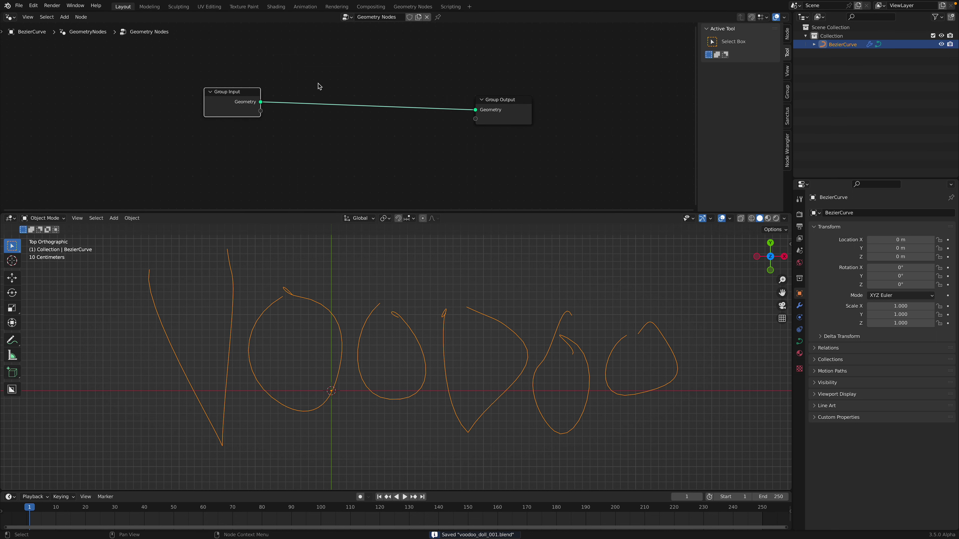
key("shift+a")
mouse_move(314, 86)
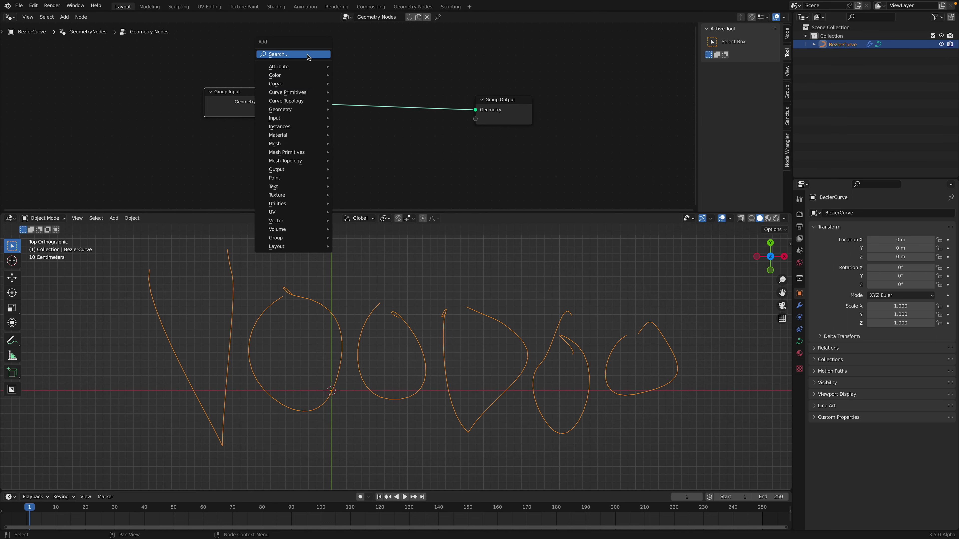
left_click(306, 54)
type("resa")
key("Return")
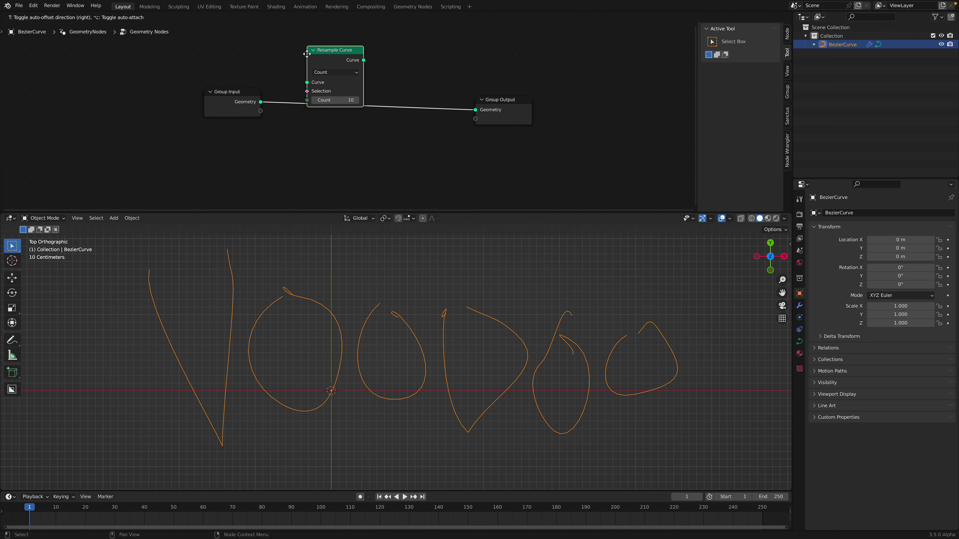
left_click(323, 86)
Step: Set the Resample Curve node to Length mode with a length of 0.3 m
left_click(325, 90)
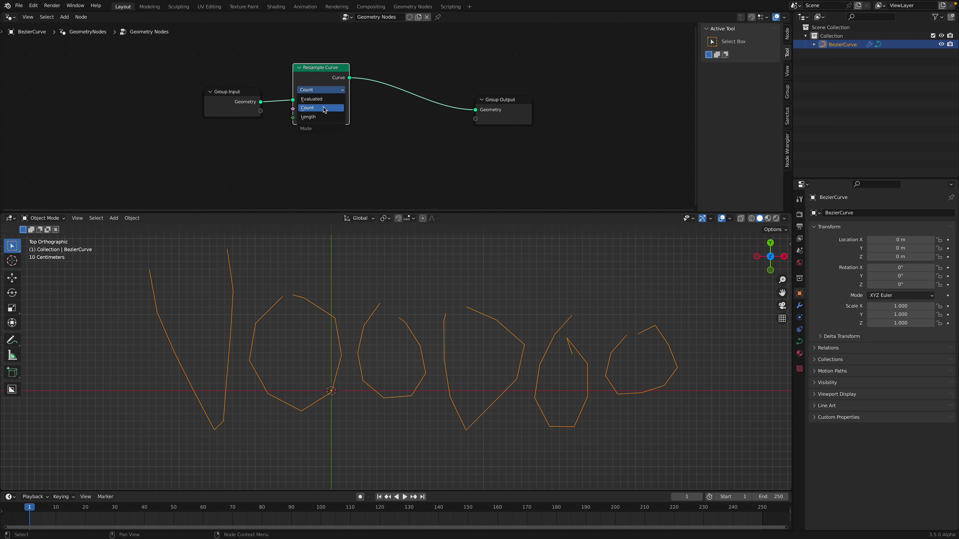
left_click(322, 116)
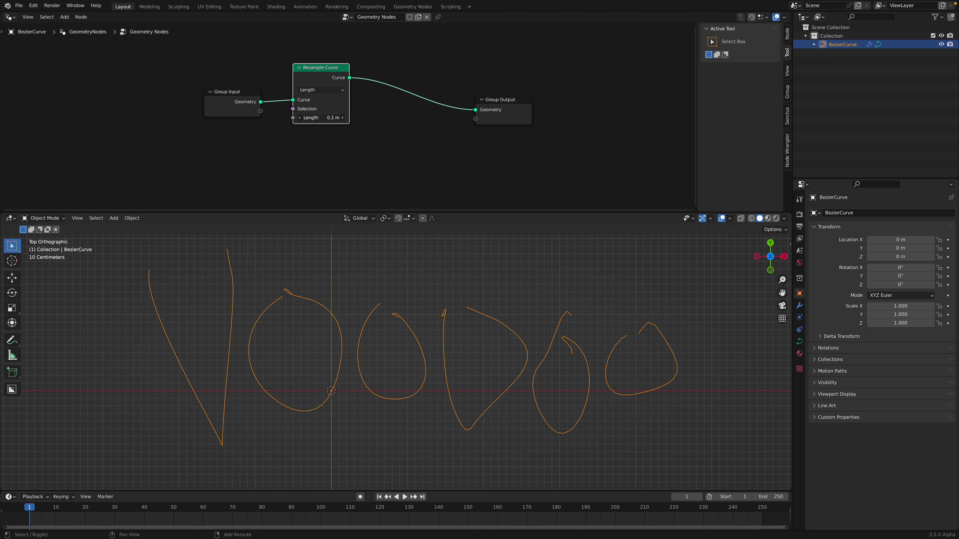
mouse_move(321, 117)
left_mouse_down()
mouse_move(344, 118)
mouse_move(329, 118)
left_mouse_up()
Step: Move Group Output farther away and insert a Set Position node after Resample Curve
left_click_drag(505, 101, 567, 109)
key("shift+a")
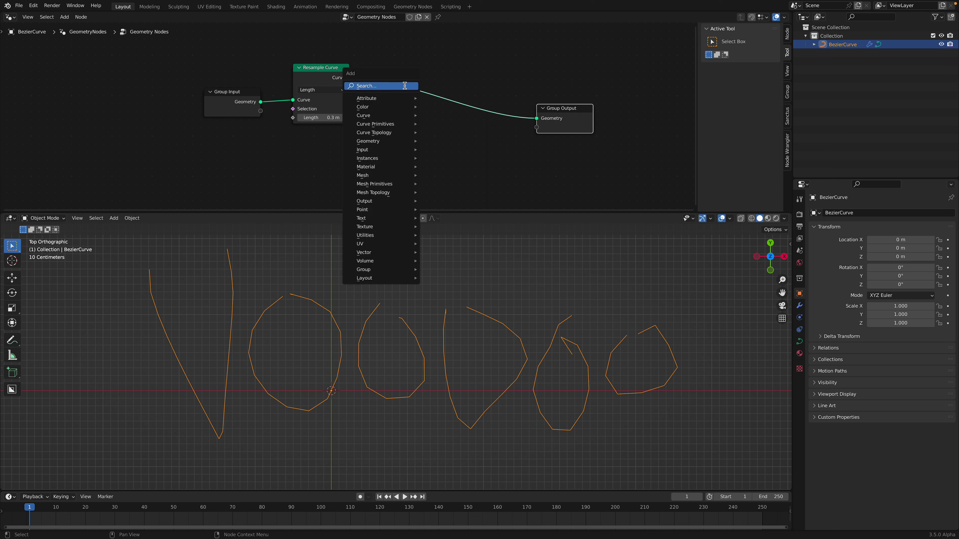
left_click(405, 86)
type("set pos")
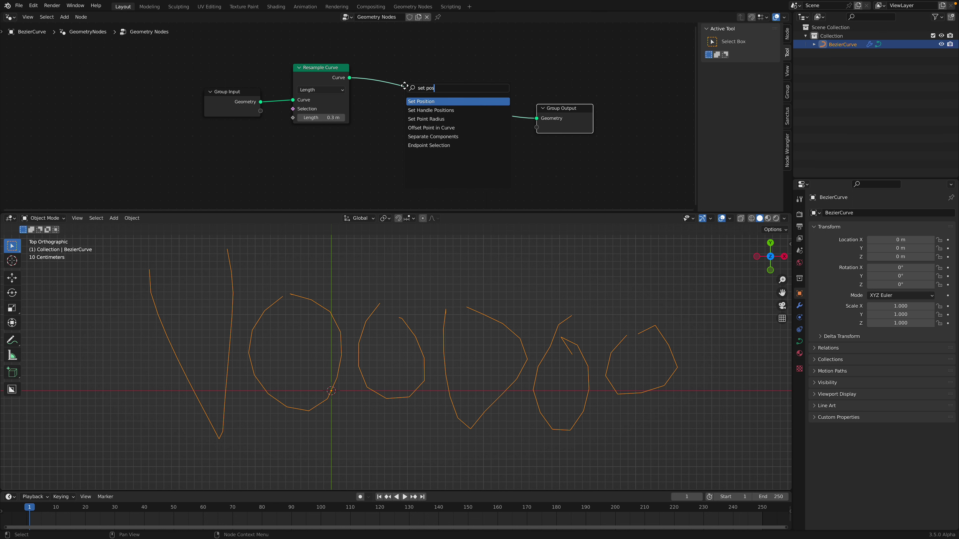
key("Return")
left_click(351, 145)
Step: Add a Random Value node below the Resample Curve node
key("shift+a")
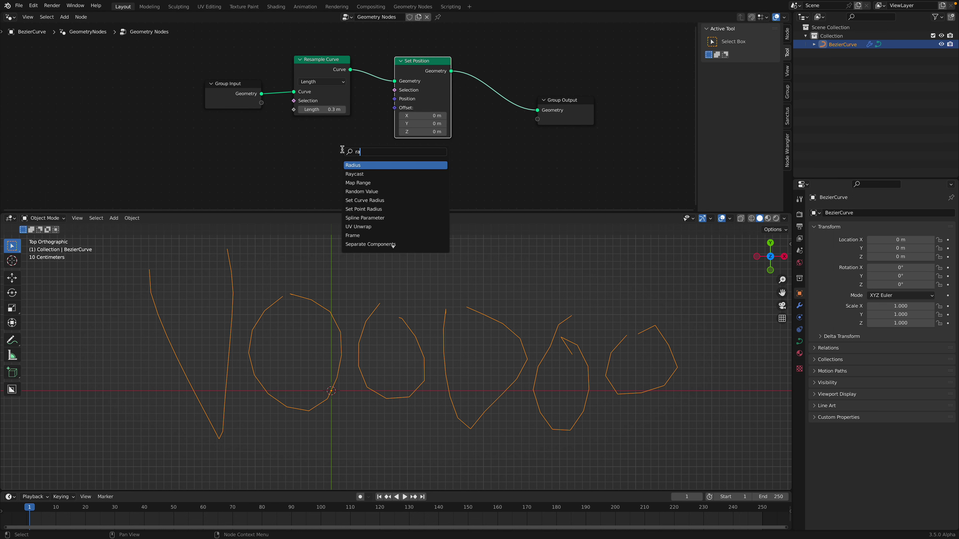
left_click(348, 162)
type("random")
key("Return")
left_click(279, 126)
Step: Set Random Value to Vector with a minimum of -1 on all axes and connect it to Set Position's Offset
left_click(307, 146)
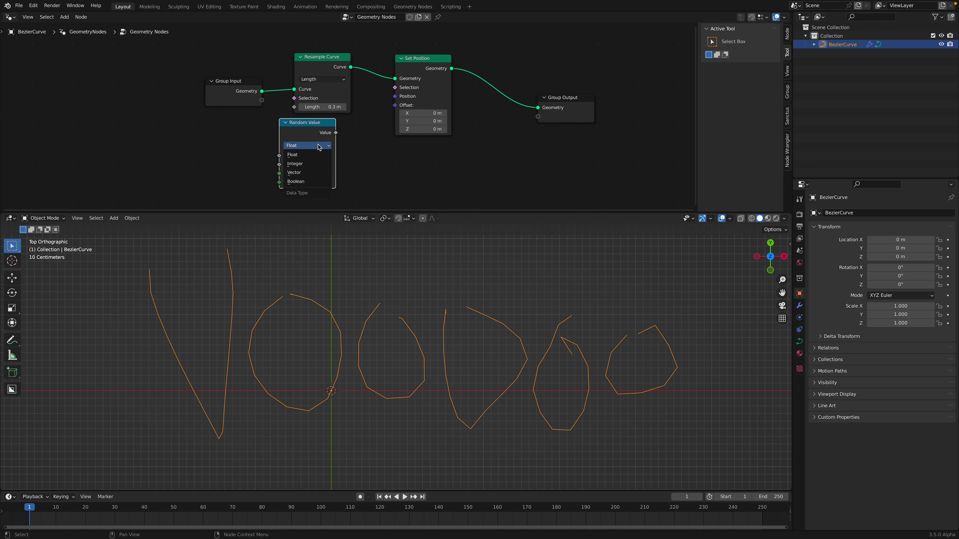
left_click(316, 163)
left_click(316, 163)
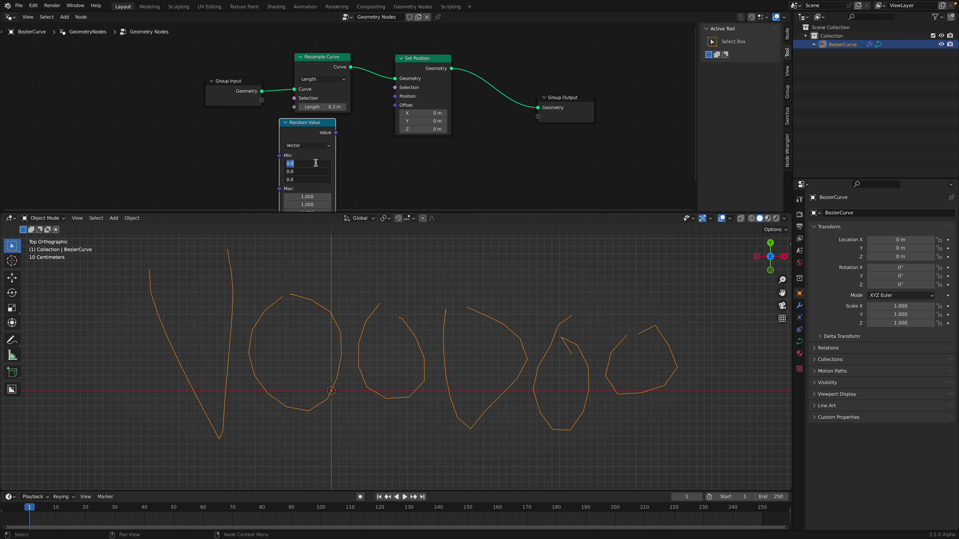
type("-1")
key("Return")
left_click_drag(337, 133, 395, 106)
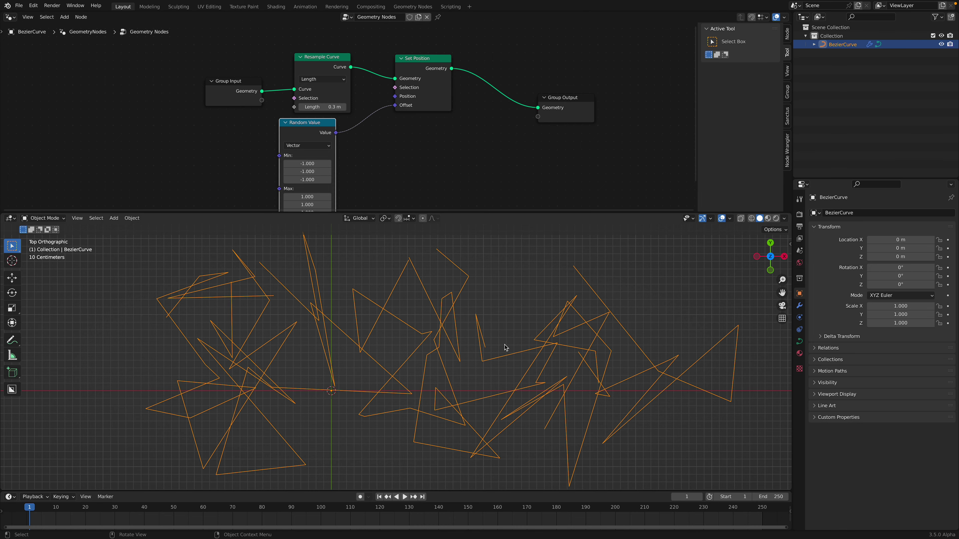
Step: Set Random Value's seed to 260 and Resample Curve's length to 0.1 m
key("Home")
left_click_drag(314, 203, 368, 202)
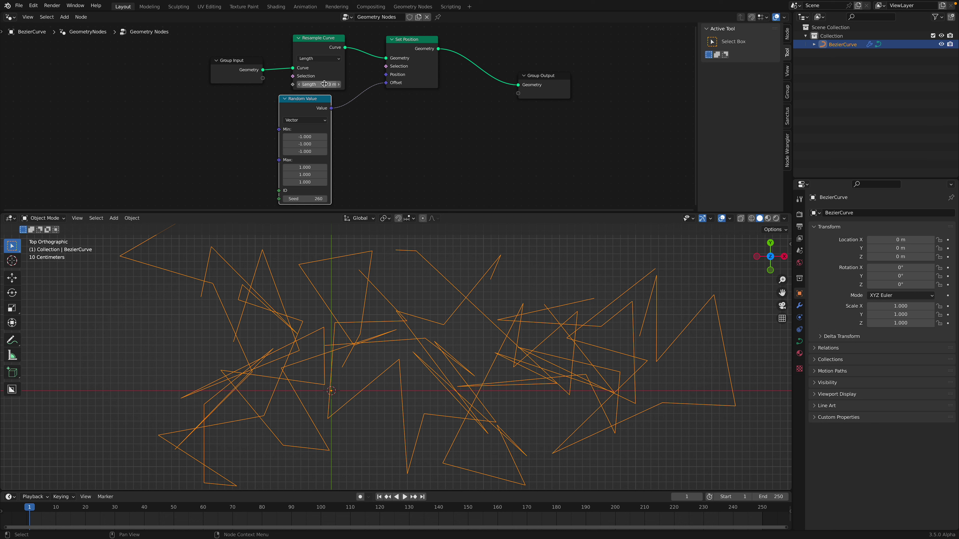
left_click_drag(319, 85, 293, 85, "shift")
Step: Move Random Value aside and insert a Vector Math node set to Scale, with scale 0.120, before Set Position's Offset
middle_click_drag(318, 108, 307, 88)
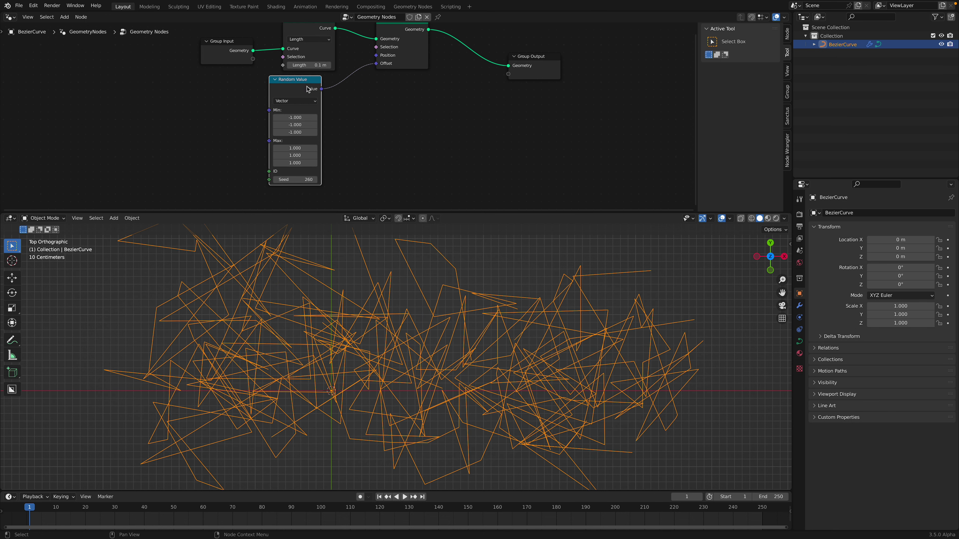
left_click_drag(307, 86, 271, 105)
middle_click_drag(287, 117, 287, 104)
key("shift+a")
type("vec")
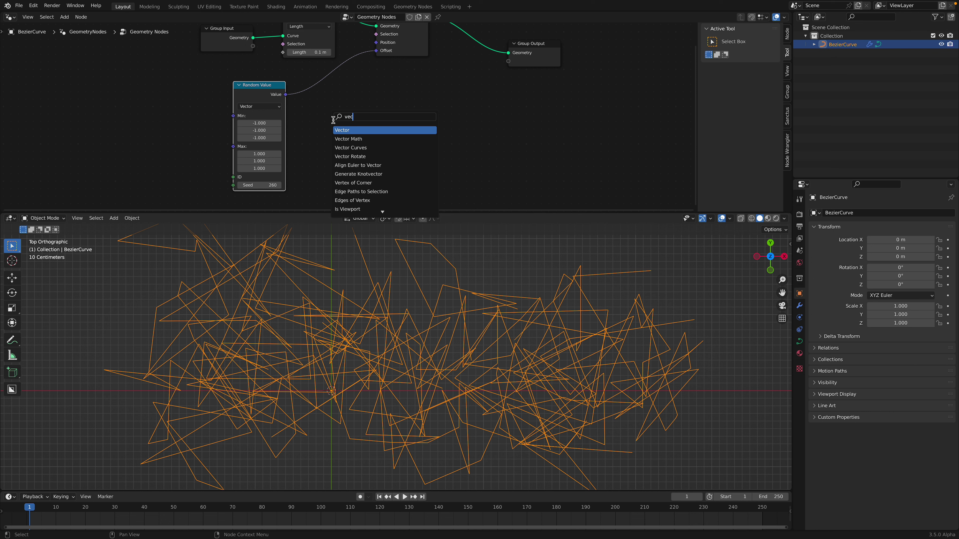
left_click(347, 138)
left_click(345, 128)
left_click(352, 124)
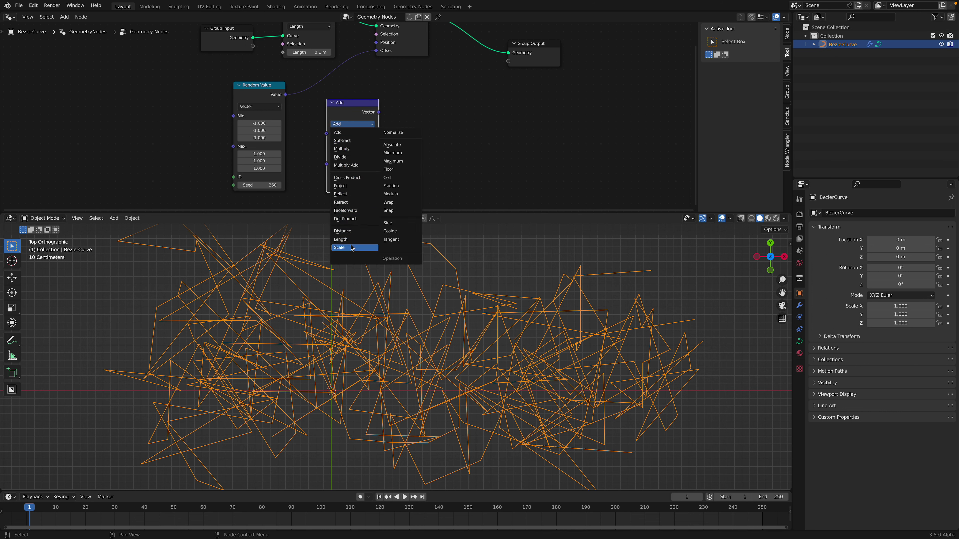
left_click(339, 247)
left_click_drag(342, 121, 299, 122)
middle_click_drag(306, 73, 278, 102)
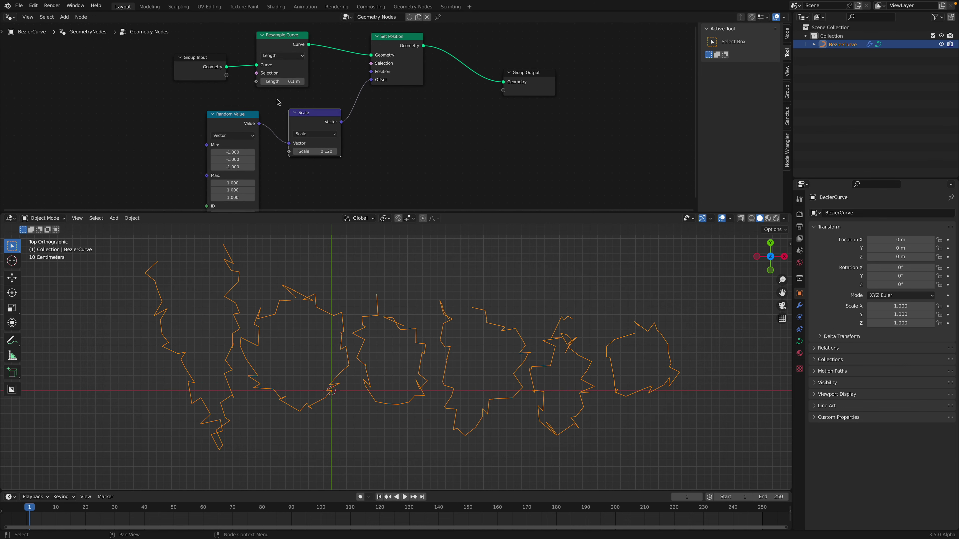
Step: Set Resample Curve's length to 0.01 m and the Scale node's scale to 0.160, and save the file
left_click_drag(281, 82, 270, 82, "shift")
left_click_drag(316, 151, 316, 151, "shift")
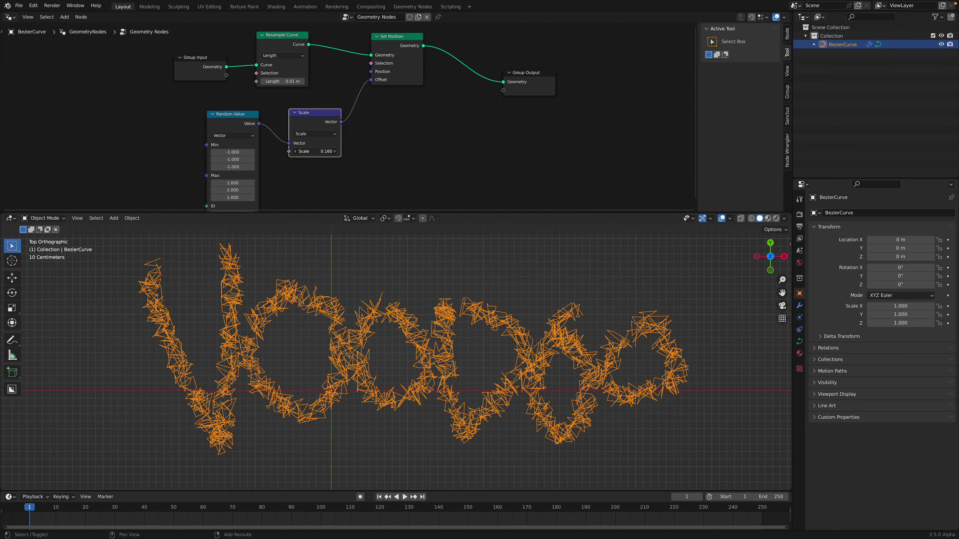
key("ctrl+s")
Step: Move Group Output farther away and insert a Set Spline Type node after Set Position
middle_click_drag(444, 87, 417, 117)
left_click_drag(493, 112, 568, 117)
middle_click_drag(459, 118, 438, 101)
key("shift+a")
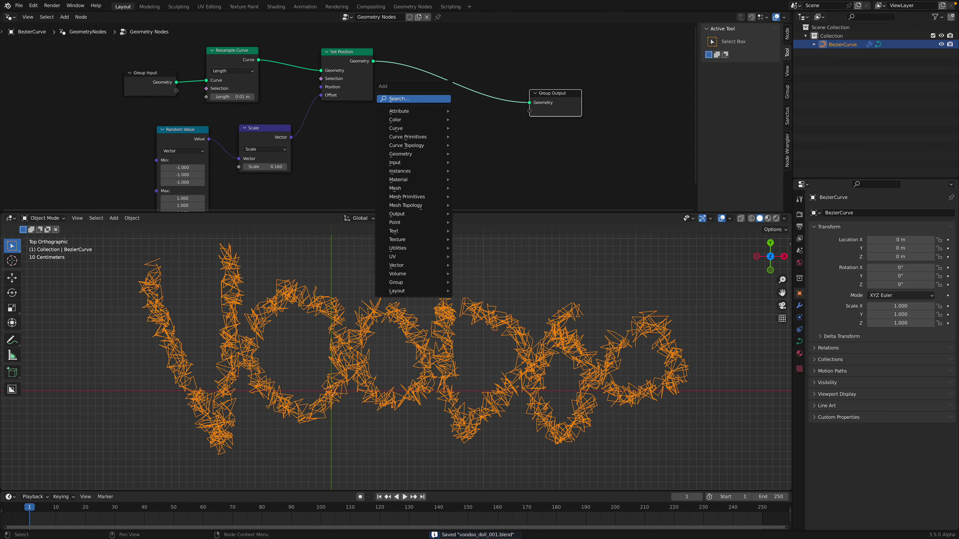
left_click(438, 98)
type("set")
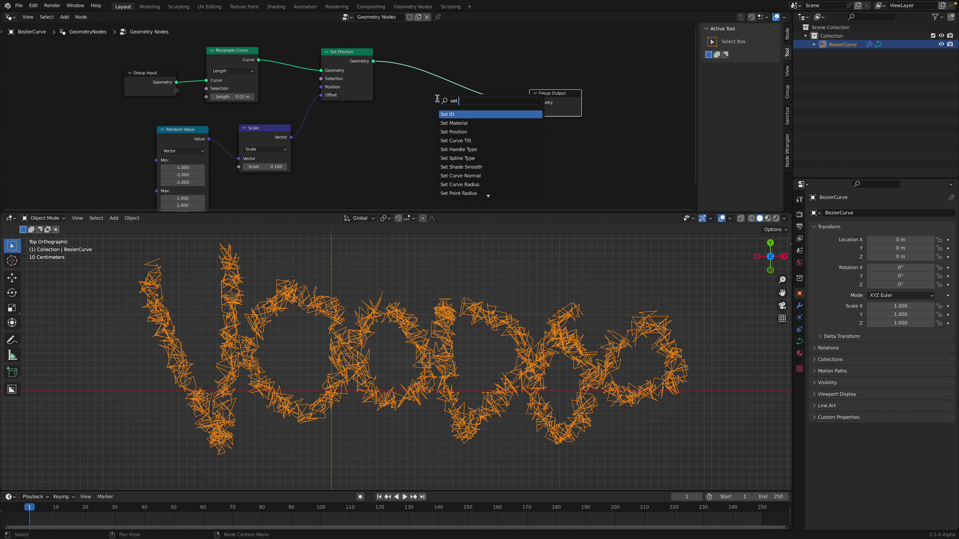
type(" bez")
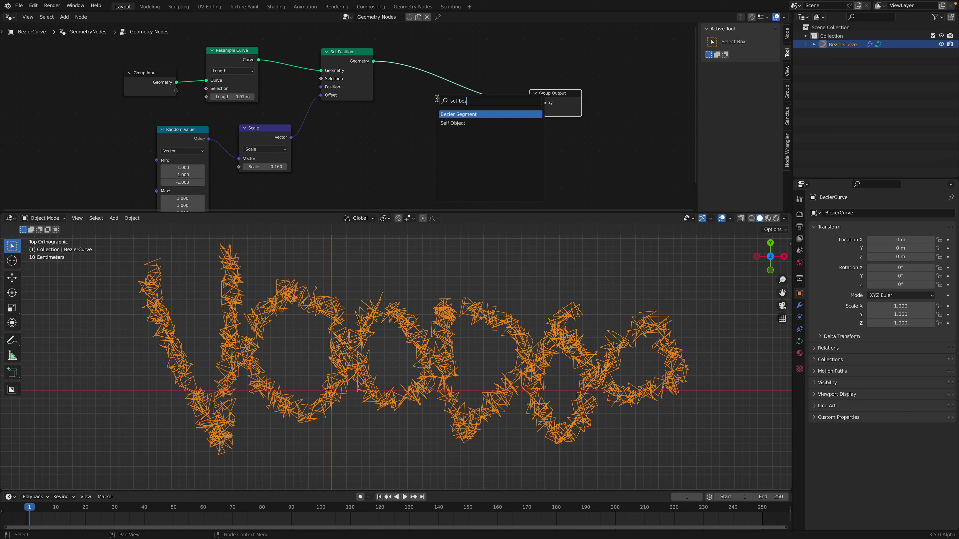
key("BackSpace")
key("BackSpace")
key("BackSpace")
type("sp")
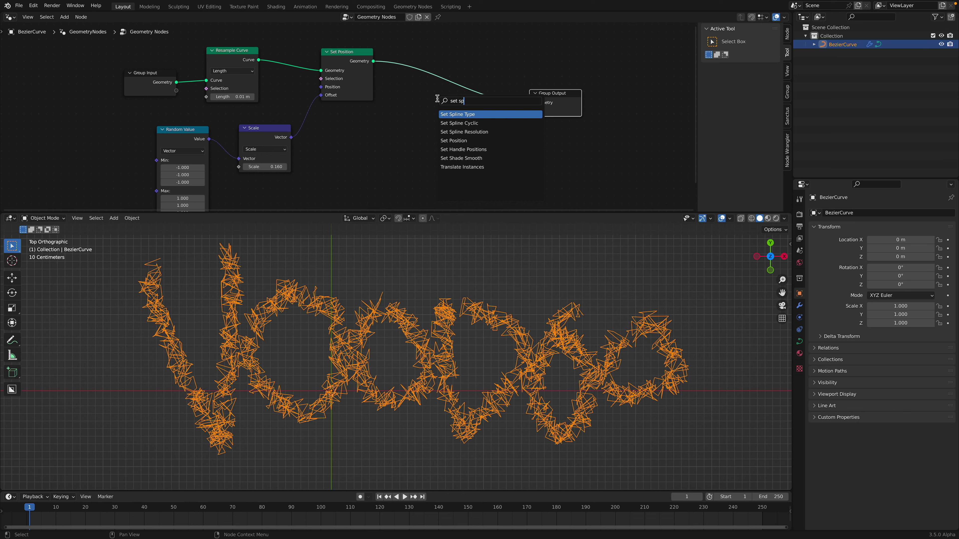
key("Return")
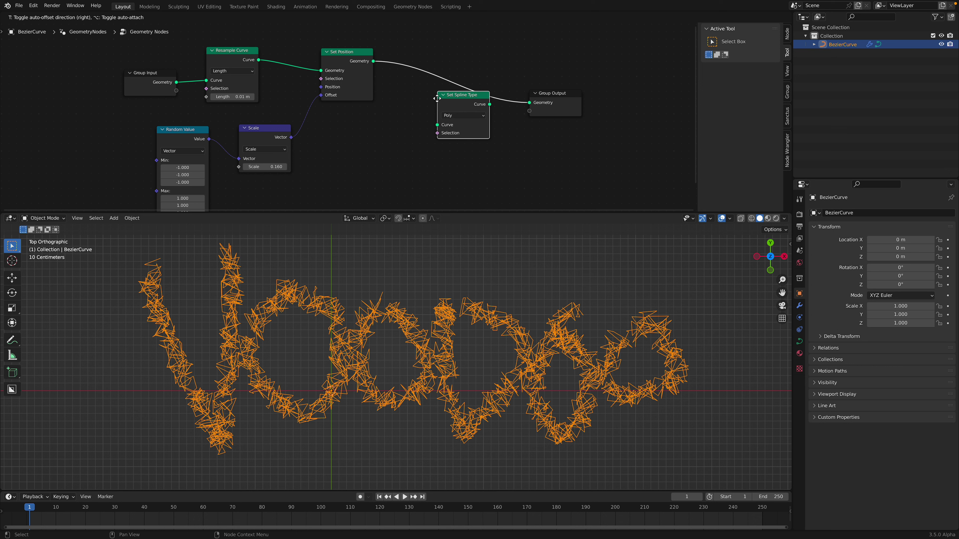
left_click(423, 76)
Step: Insert a Set Handle Type node between Set Spline Type and Group Output
key("shift+a")
type("set ha")
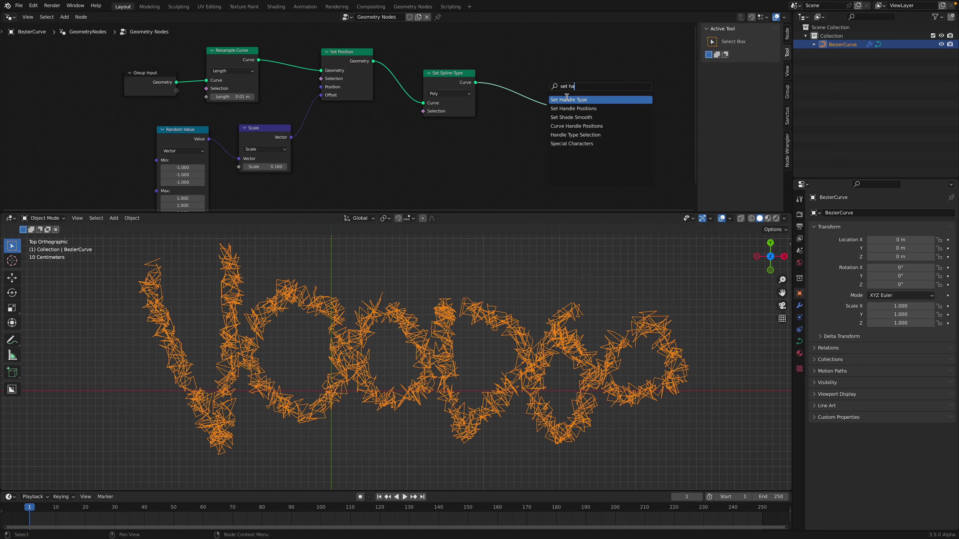
key("Return")
left_click(527, 88)
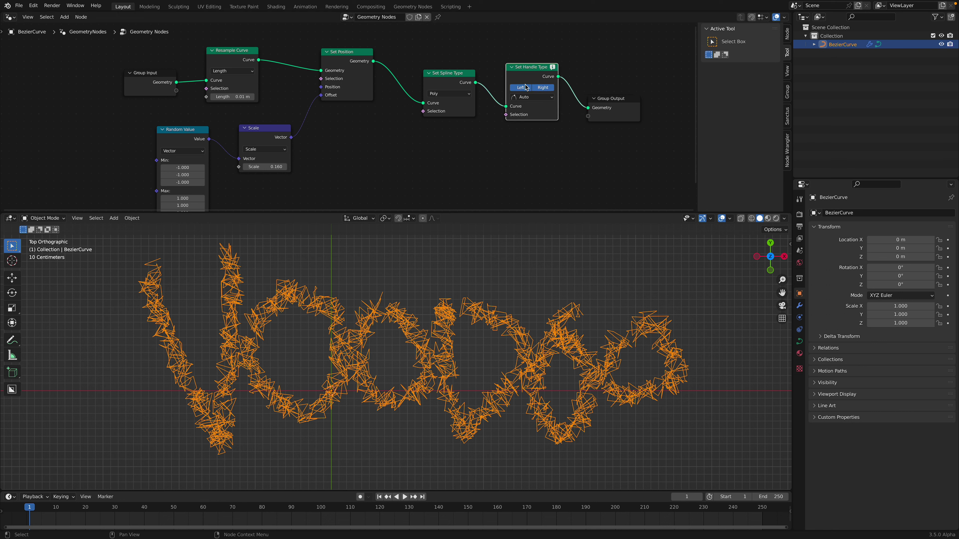
Step: Set the Set Spline Type node to Bezier
scroll(559, 135, "up", 2)
left_click(418, 82)
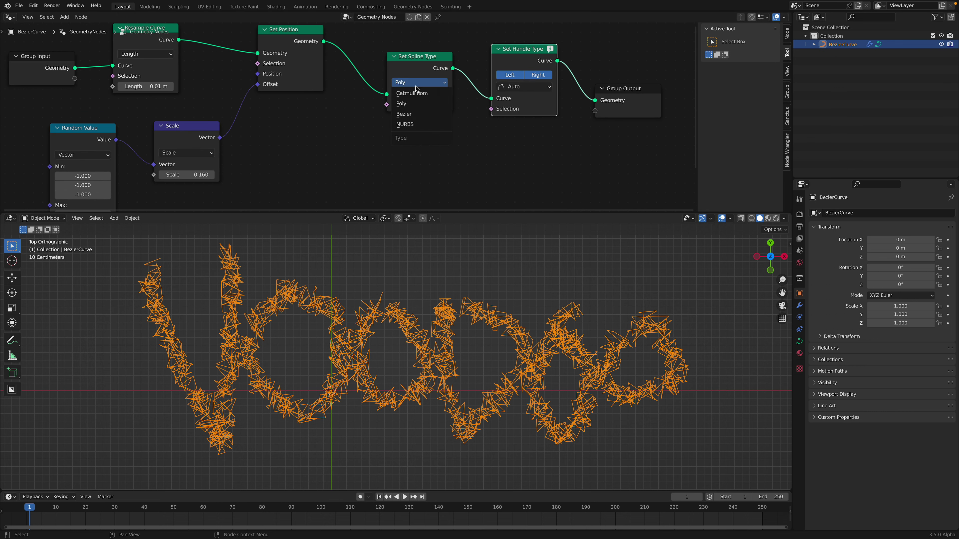
left_click(421, 115)
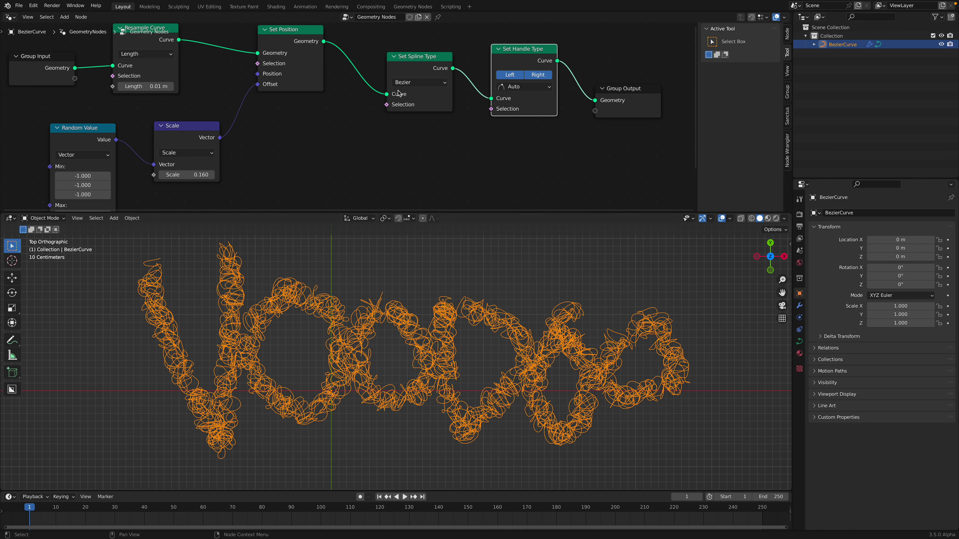
Step: Try the NURBS, Catmull Rom and Poly spline types in Set Spline Type and return to Bezier
left_click(404, 82)
left_click(411, 123)
left_click(419, 83)
left_click(420, 95)
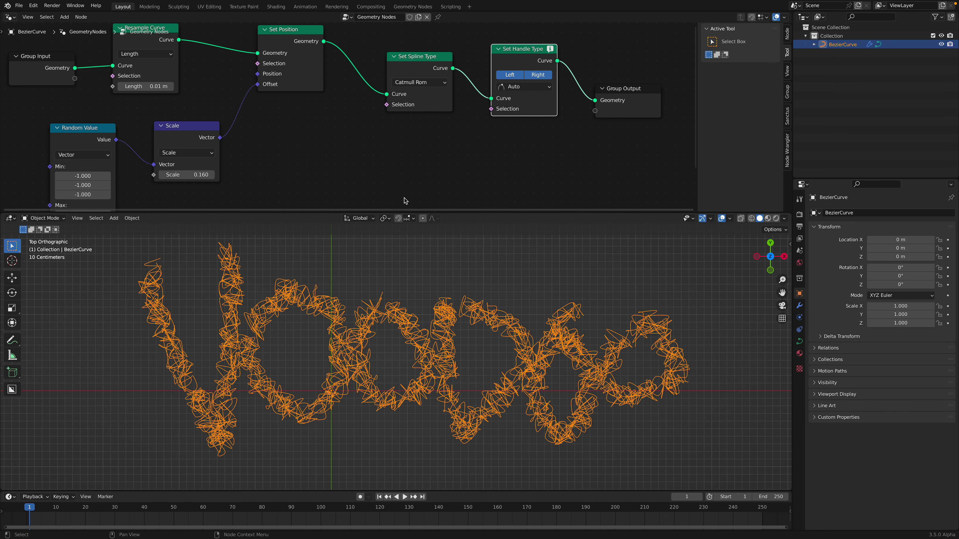
left_click(418, 83)
left_click(417, 106)
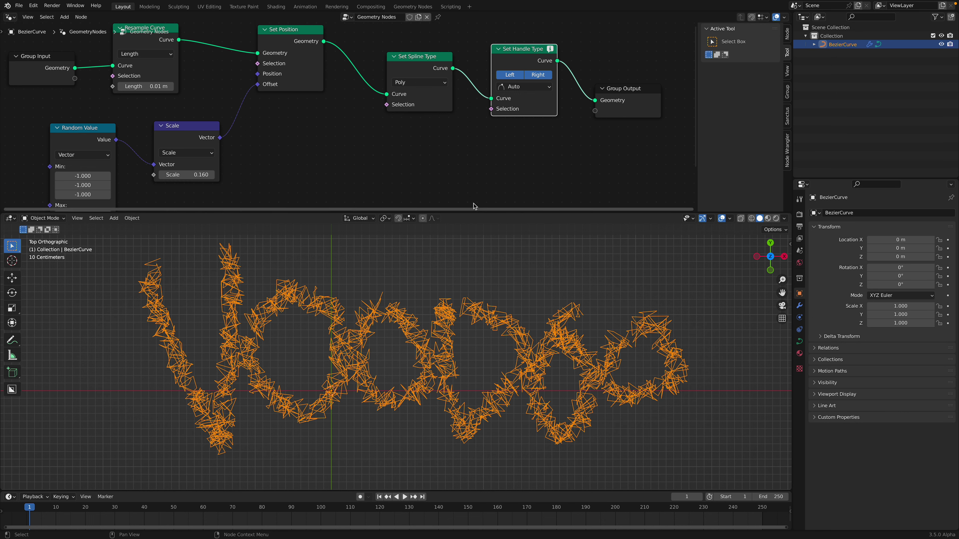
left_click(419, 83)
left_click(420, 114)
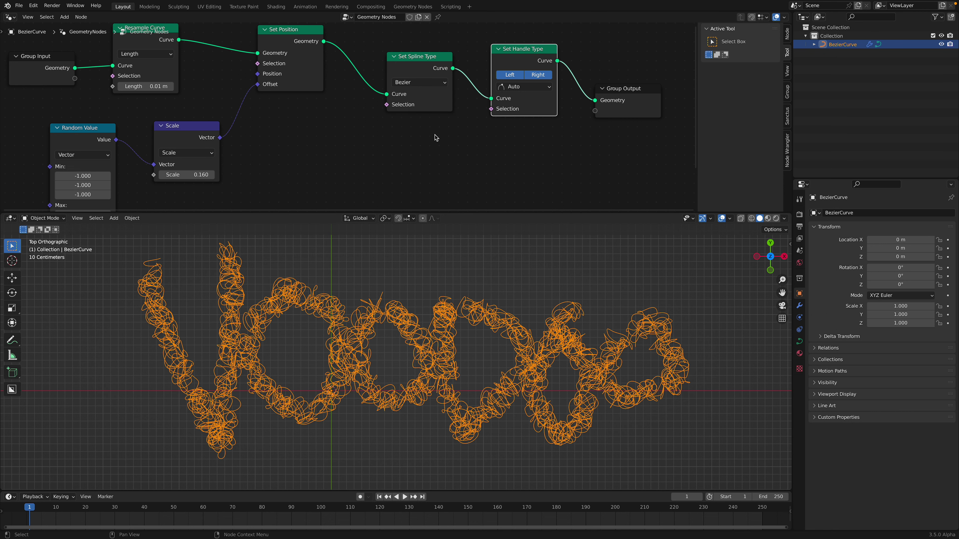
Step: Space out Set Spline Type, Set Handle Type and Group Output to make room after Set Position
middle_click_drag(434, 135, 391, 149)
left_click_drag(381, 75, 371, 59)
left_click(476, 71)
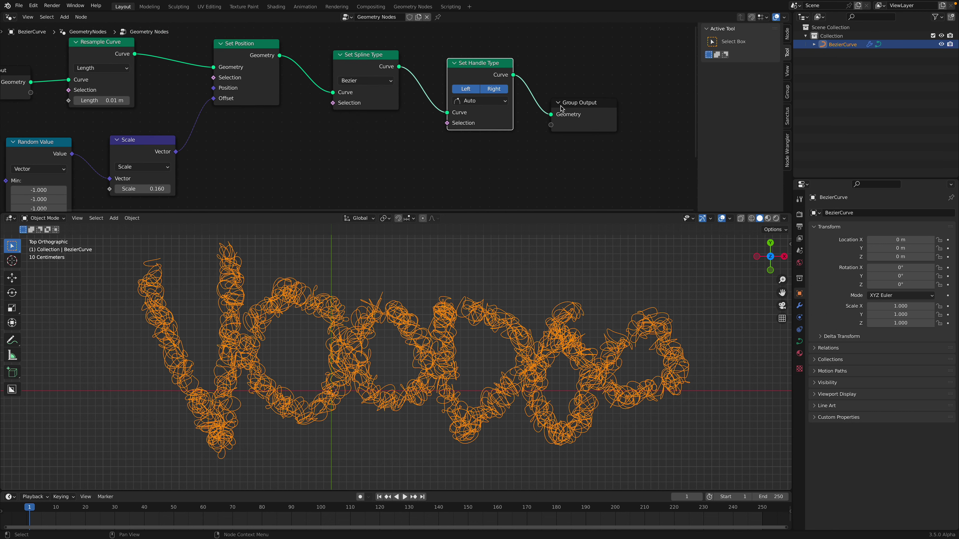
left_click_drag(561, 107, 654, 120)
left_click_drag(489, 66, 538, 74)
left_click_drag(374, 57, 395, 59)
middle_click_drag(282, 137, 318, 125)
left_click_drag(429, 78, 468, 86)
Step: Duplicate the Set Position node and insert the copy before Set Spline Type
left_click(285, 64)
key("shift+d")
left_click(389, 81)
Step: Add a Noise Texture node and connect its Color output to a new Vector Math Add node
middle_click_drag(251, 180, 278, 135)
key("shift+a")
type("snoise")
left_click(299, 150)
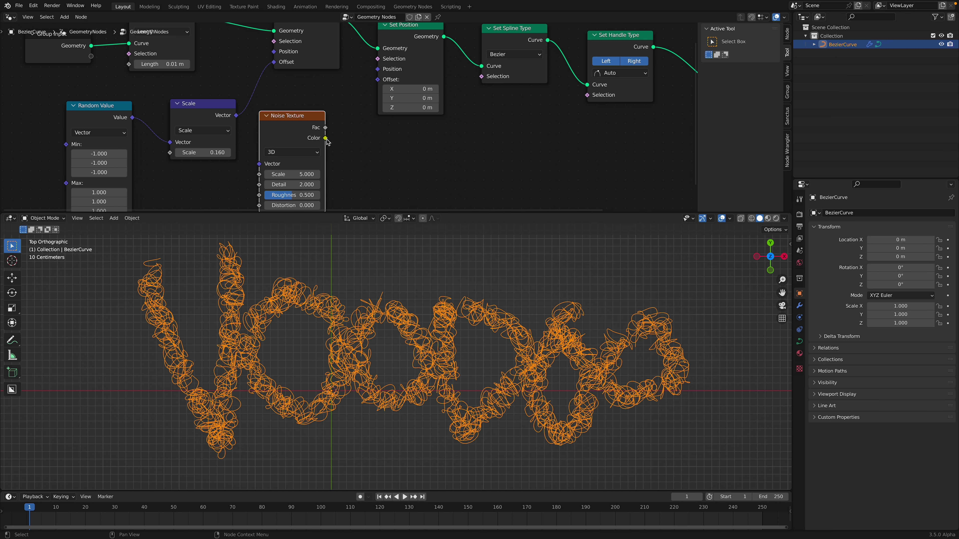
left_click_drag(325, 138, 348, 141)
type("vec")
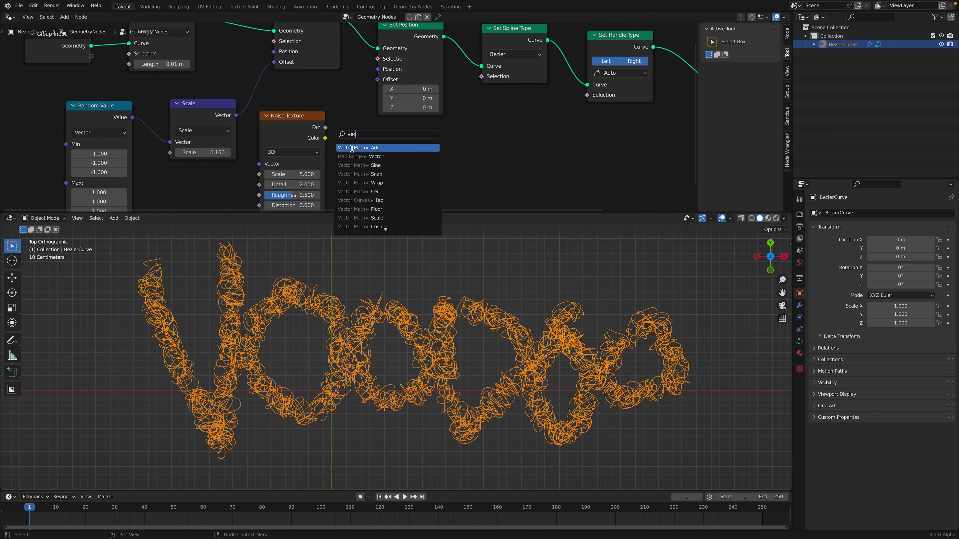
left_click(354, 147)
middle_click_drag(370, 190, 342, 165)
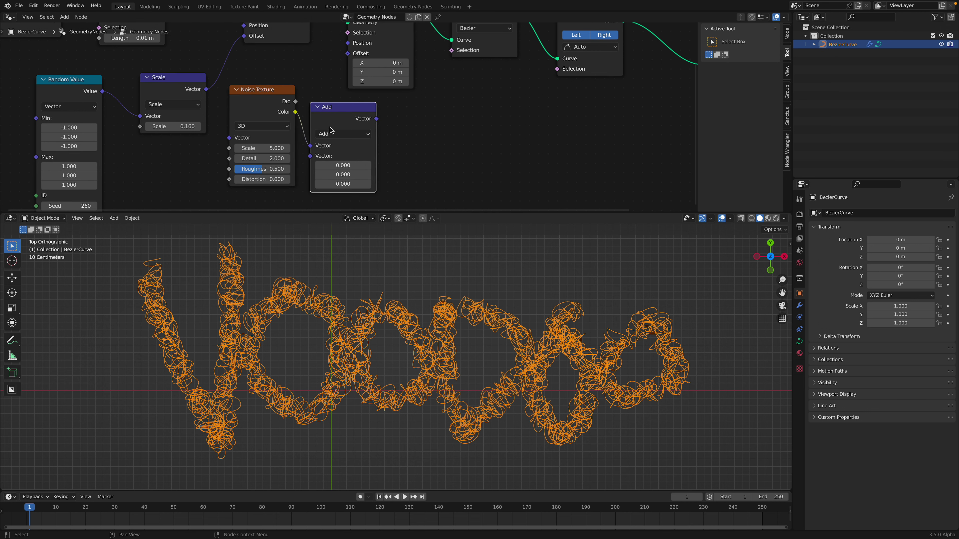
Step: Set the Add node's second vector to -0.5 on all three axes
left_click(342, 165)
left_click(335, 137)
left_click(334, 137)
left_click(335, 155)
key("ctrl+z")
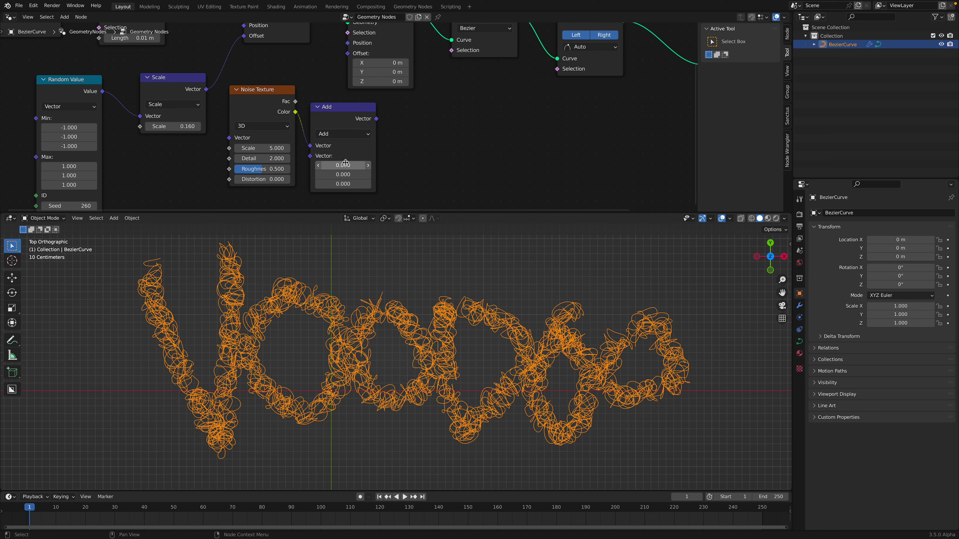
left_click(345, 164)
type("-0.5")
key("Return")
Step: Duplicate the Add node as a Scale node, link it between Add and the second Set Position's Offset, and save
left_click(345, 123)
key("shift+d")
left_click(464, 133)
left_click_drag(376, 118, 396, 150)
left_click(429, 137)
left_click(432, 291)
middle_click_drag(477, 127, 450, 155)
left_click_drag(436, 151, 321, 81)
key("ctrl+s")
Step: Set the Noise Texture's scale to 1 and the scale of the Scale node after Add to 0.880
middle_click_drag(323, 123, 323, 85)
double_click(236, 139)
type("1")
key("Return")
left_click_drag(403, 150, 383, 150)
left_click_drag(406, 150, 389, 150)
Step: Set the Noise Texture to 4D with scale 7.880 and W 0.440, saving the file
left_click(241, 135)
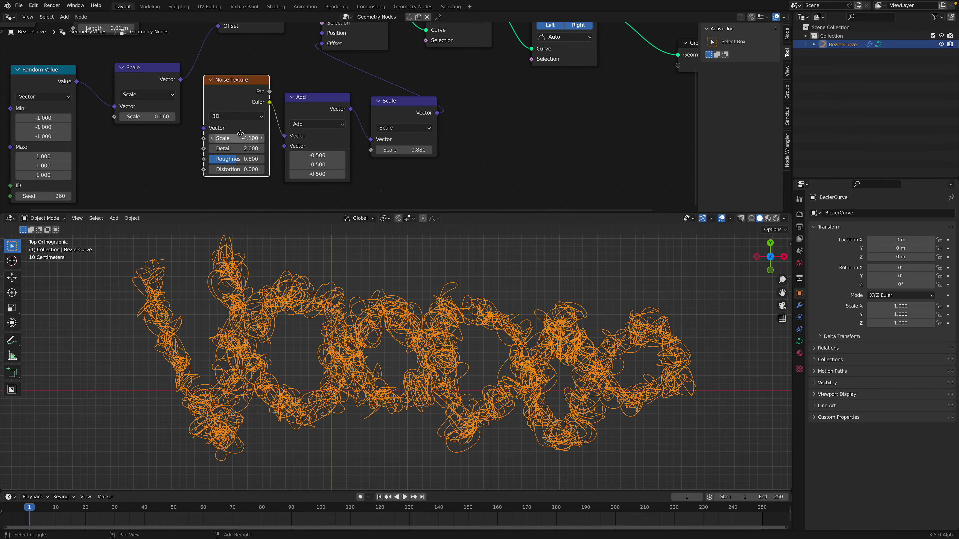
mouse_move(244, 138)
left_mouse_down()
mouse_move(275, 150)
mouse_move(212, 138)
mouse_move(260, 139)
left_mouse_up()
key("ctrl+s")
left_click(240, 118)
left_click(236, 158)
Step: Reposition the Scale node between Random Value and the first Set Position
scroll(406, 128, "down", 2)
middle_click_drag(413, 170, 396, 206)
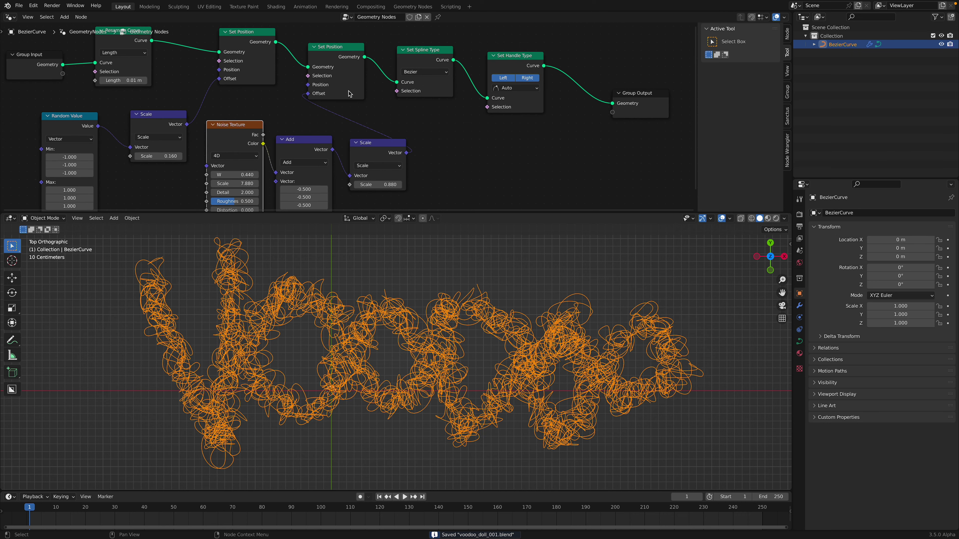
scroll(349, 91, "down", 2)
middle_click_drag(349, 92, 372, 109)
left_click_drag(296, 78, 353, 79)
middle_click_drag(186, 134, 248, 129)
left_click_drag(269, 126, 262, 117)
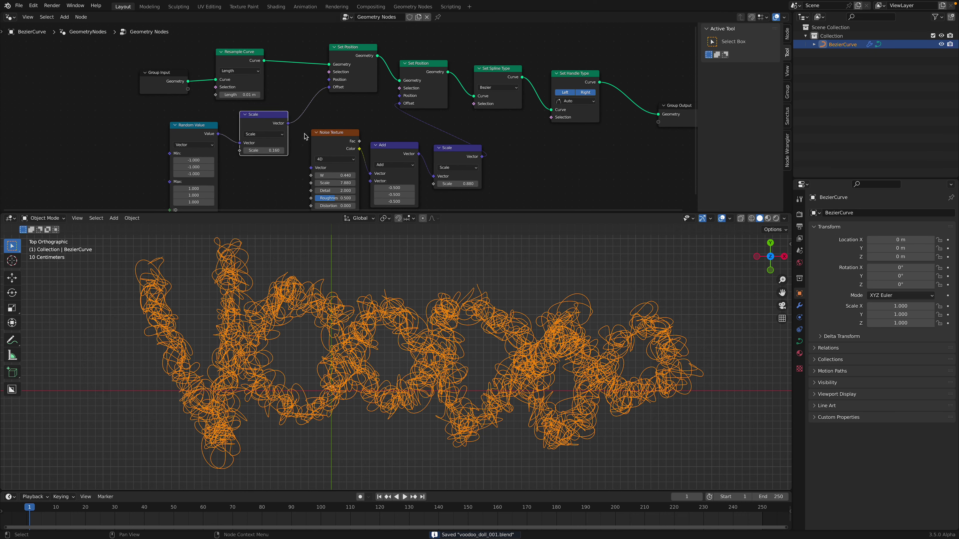
Step: Tidy the Noise Texture, Add and second Scale nodes into a compact row and save the file
middle_click_drag(292, 131, 235, 105)
scroll(256, 110, "up", 2)
left_click_drag(287, 115, 277, 130)
left_click_drag(360, 131, 350, 132)
left_click_drag(267, 141, 251, 158)
left_click(407, 129)
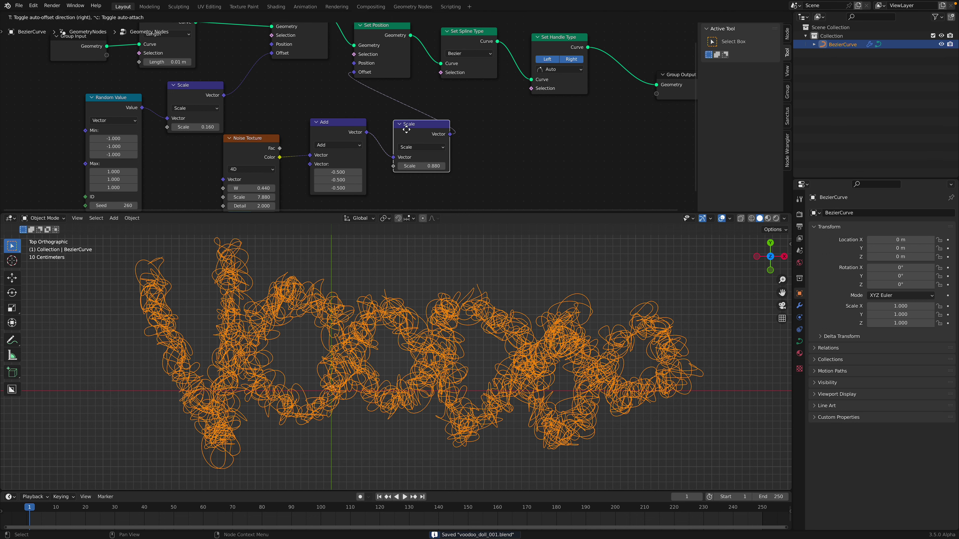
left_click_drag(407, 130, 392, 130)
left_click(343, 136)
middle_click_drag(603, 133, 406, 146)
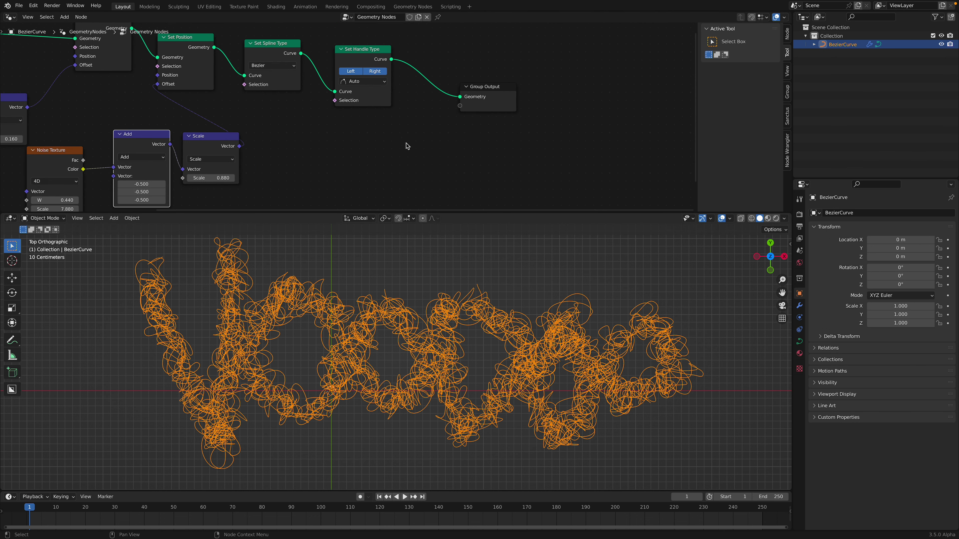
key("ctrl+s")
Step: Move Group Output farther away from Set Handle Type
scroll(449, 128, "down", 4)
left_click_drag(460, 102, 524, 92)
middle_click_drag(506, 94, 457, 168)
scroll(458, 169, "up", 3)
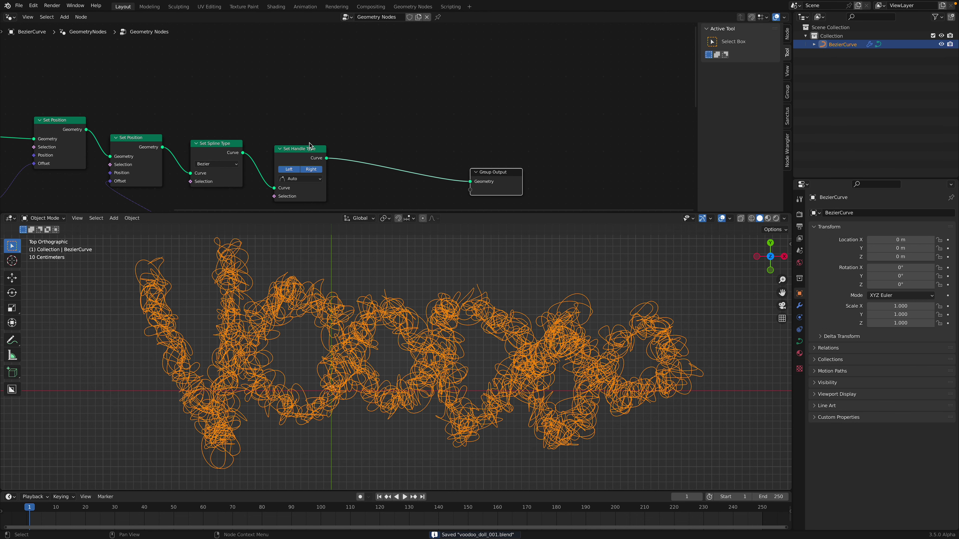
Step: Group the Set Spline Type and Set Handle Type nodes in a frame
middle_click_drag(214, 154, 271, 129)
scroll(303, 127, "up", 3)
left_click_drag(272, 129, 263, 86)
left_click_drag(370, 124, 330, 81)
left_click(289, 91, "shift")
left_click(341, 92, "shift")
key("ctrl+j")
Step: Insert a Curve to Mesh node between Set Handle Type and Group Output
middle_click_drag(363, 140, 250, 126)
left_click_drag(507, 128, 536, 124)
key("shift+a")
type("s")
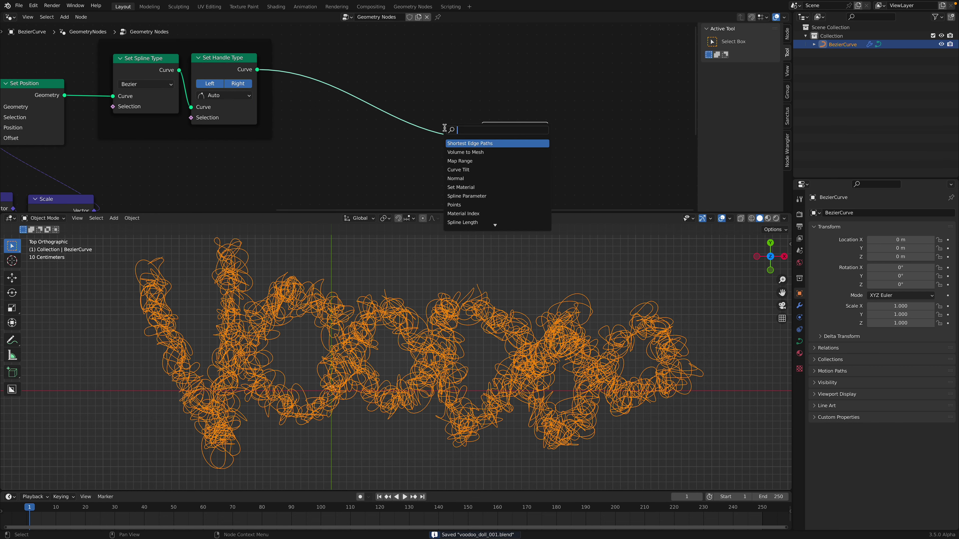
type("curve")
key("Return")
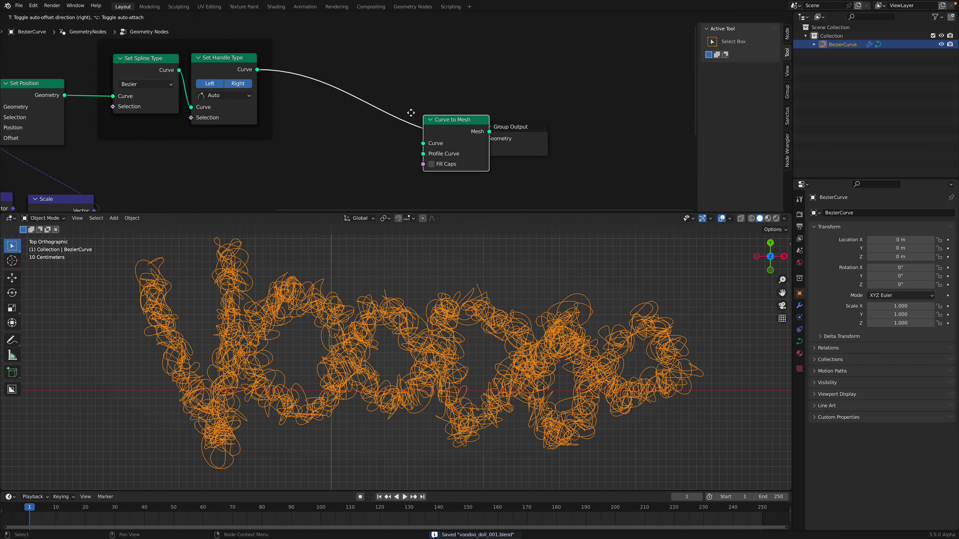
left_click(348, 148)
Step: Add a Curve Circle node and connect it to Curve to Mesh's Profile Curve
key("shift+a")
type("scirc")
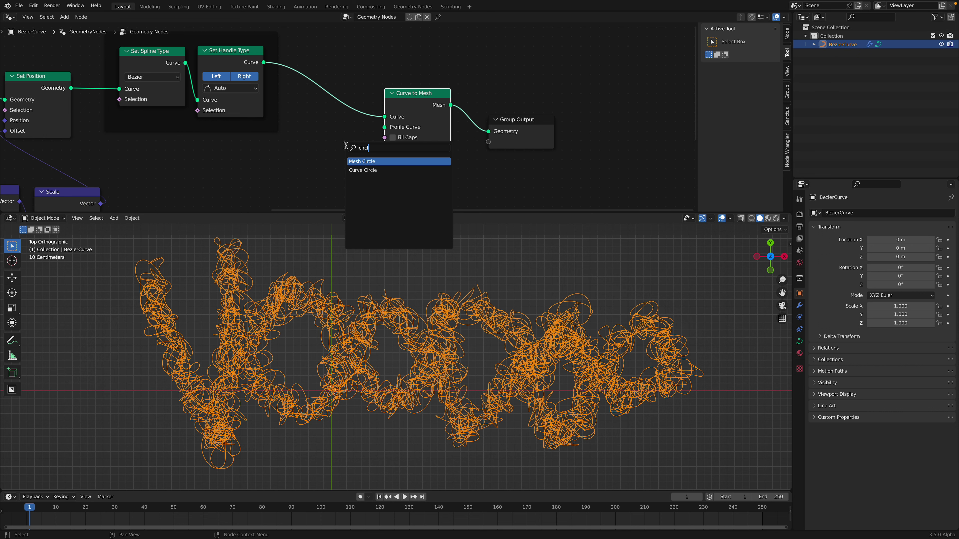
key("Down")
key("Return")
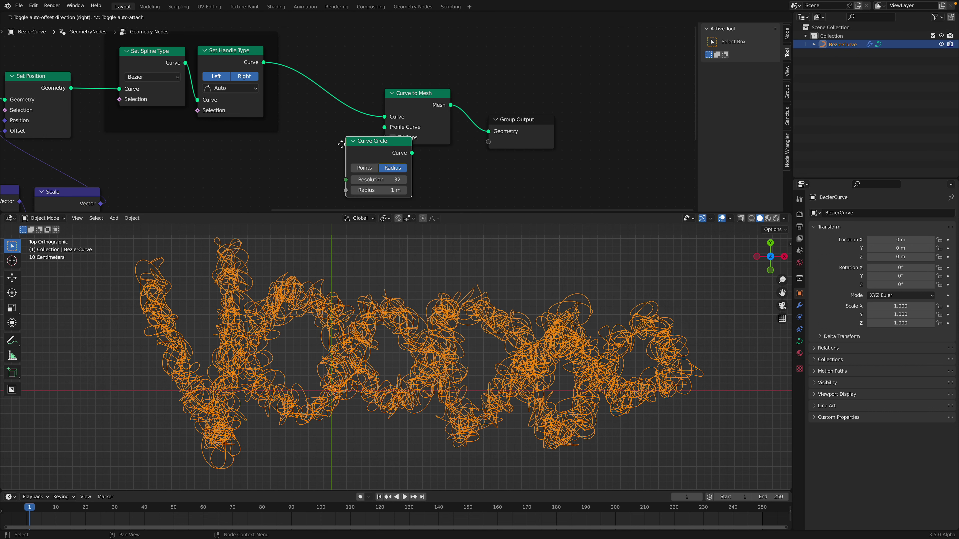
left_click(244, 148)
left_click_drag(297, 148, 360, 144)
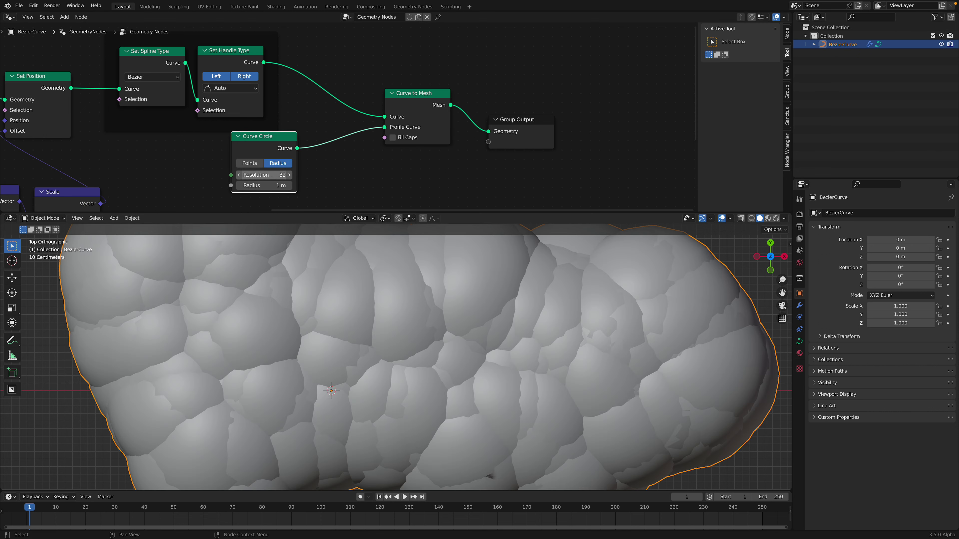
Step: Set the Curve Circle's resolution to 1 and its radius to 0.02 m
type("1")
key("Return")
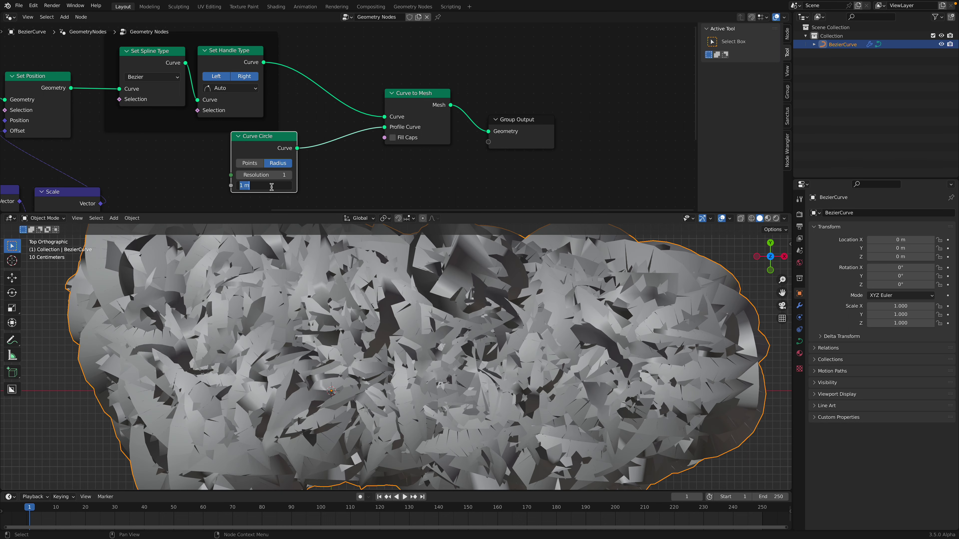
key("Return")
mouse_move(270, 188)
left_mouse_down("shift")
mouse_move(262, 188)
mouse_move(271, 187)
left_mouse_up("shift")
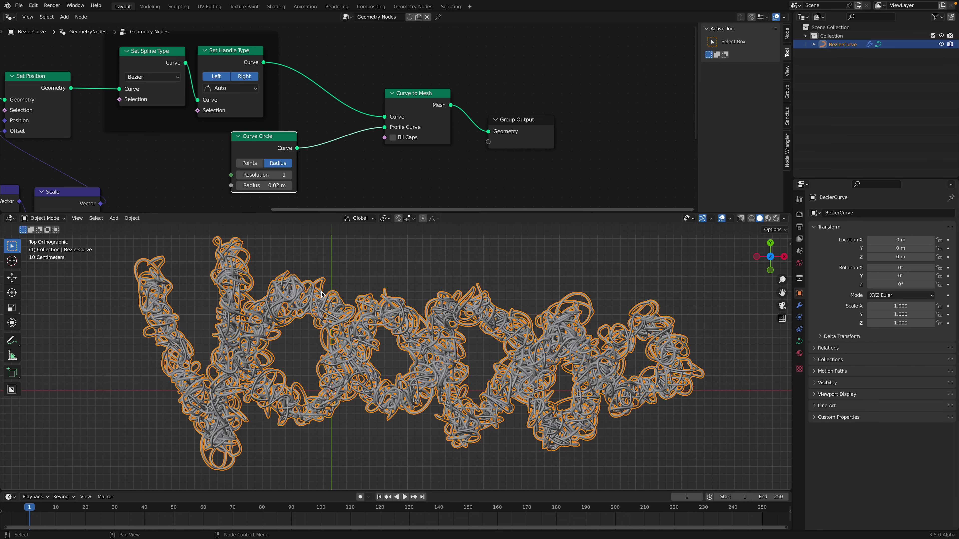
left_click(406, 289)
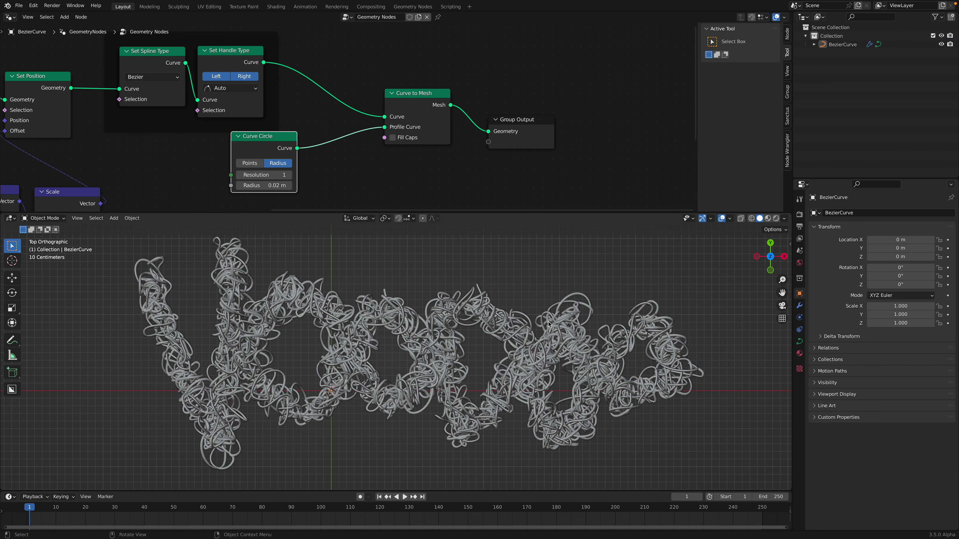
Step: Move Group Output farther away from Curve to Mesh to make room for another node
middle_click_drag(263, 112, 266, 128)
left_click_drag(271, 155, 265, 171)
scroll(289, 166, "down", 2)
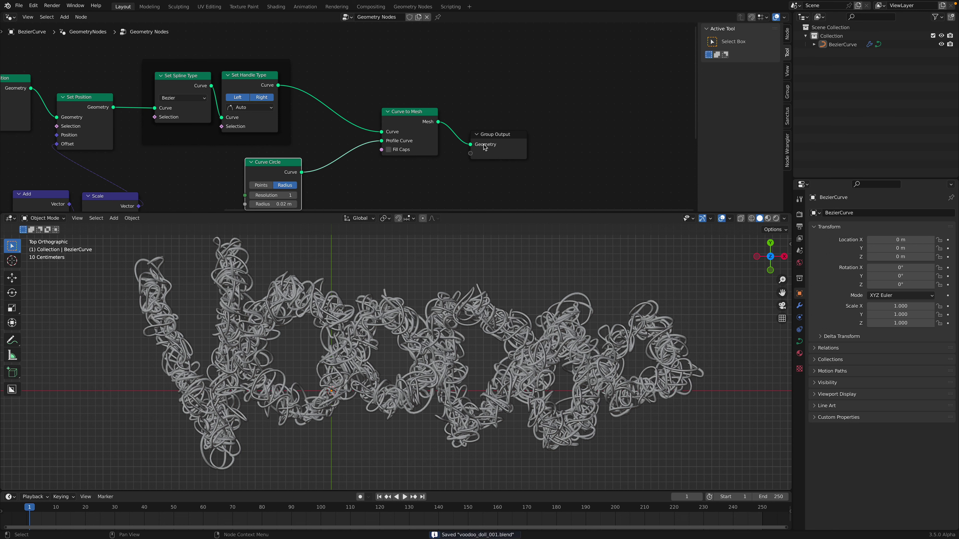
left_click_drag(483, 145, 522, 94)
scroll(506, 103, "down", 3)
middle_click_drag(425, 108, 526, 103)
left_click_drag(604, 87, 613, 66)
scroll(566, 80, "down", 2)
middle_click_drag(515, 92, 535, 106)
Step: Insert a Join Geometry node between Curve to Mesh and Group Output, and save the file
key("shift+a")
left_click(537, 103)
type("join")
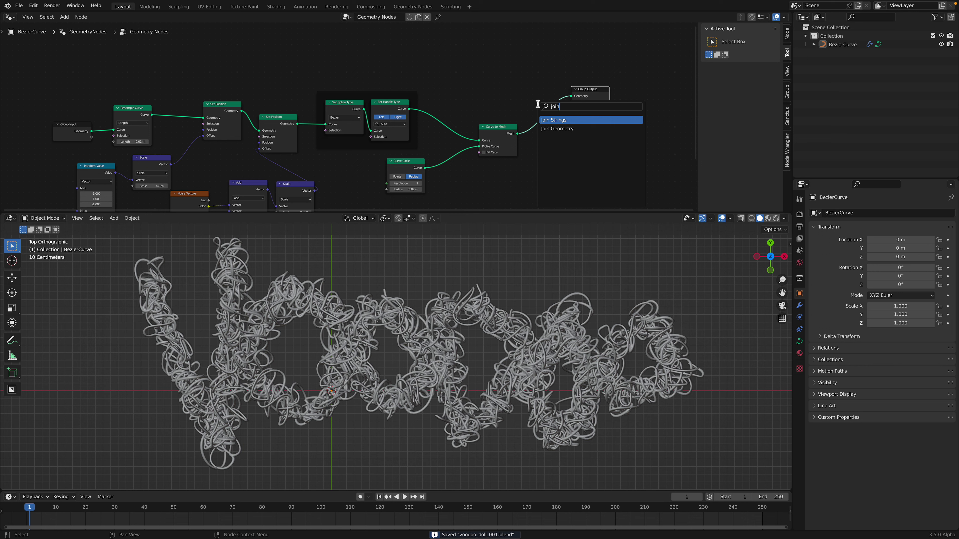
key("Down")
key("Return")
left_click(556, 79)
left_click_drag(633, 87, 648, 76)
scroll(515, 104, "up", 2)
key("super+s")
Step: Raise Group Input above the level of the Resample Curve node in the node layout
middle_click_drag(209, 134, 370, 99)
scroll(370, 99, "up", 1)
scroll(340, 103, "up", 1)
middle_click_drag(243, 92, 266, 122)
left_click_drag(139, 112, 126, 46)
left_click_drag(204, 89, 202, 64)
middle_click_drag(203, 66, 165, 116)
Step: Duplicate the Resample Curve node, feed the copy from Group Input's Geometry and set its length to 2 m
key("shift+d")
left_click(263, 75)
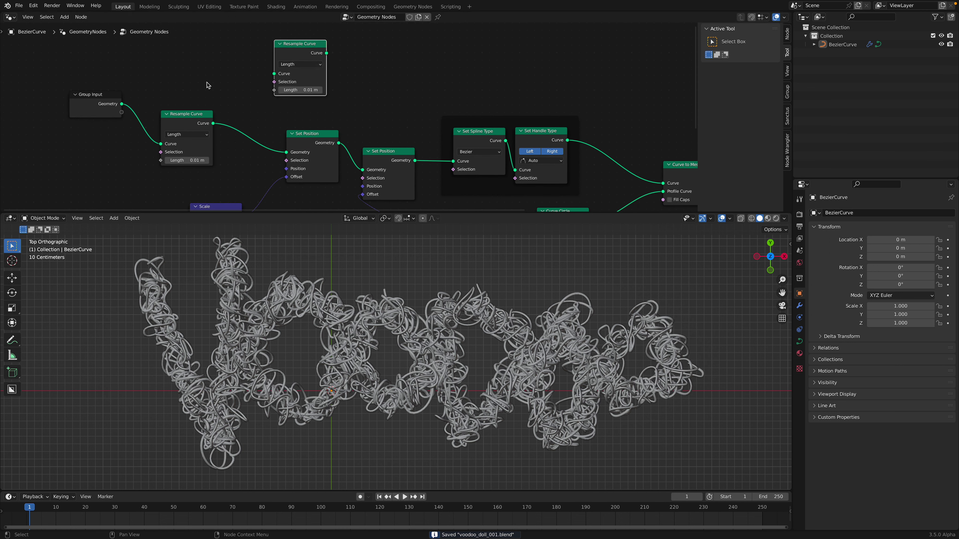
left_click_drag(122, 104, 249, 78)
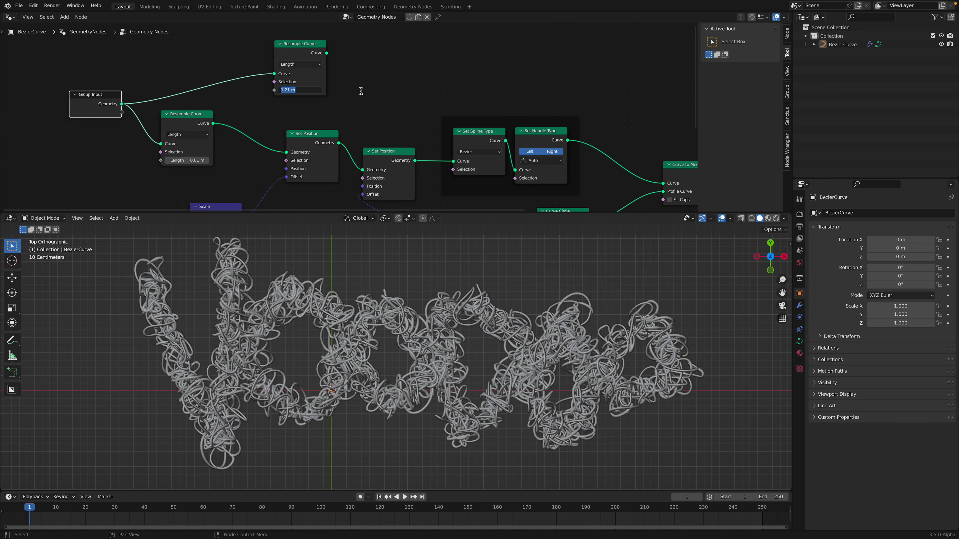
middle_click_drag(324, 89, 247, 105)
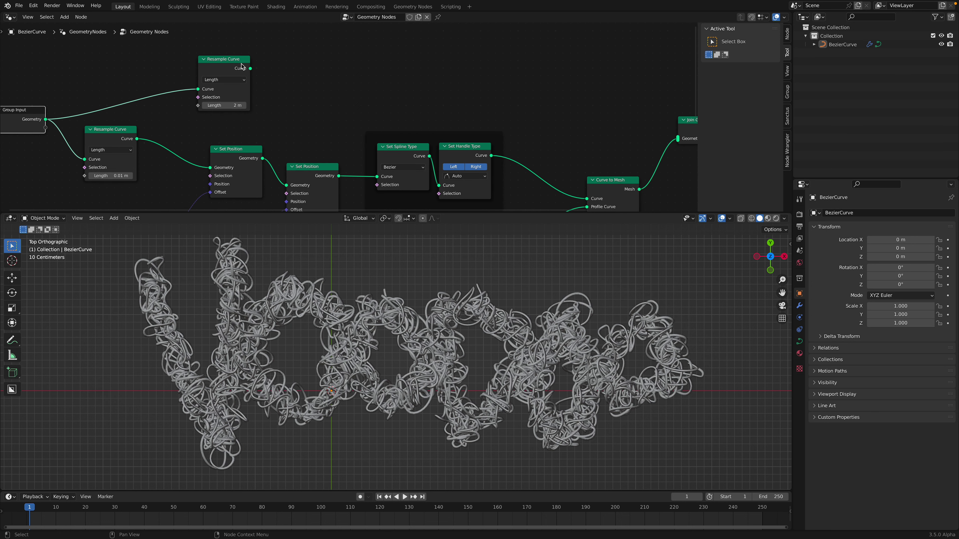
Step: Add a Split Edges node and connect the duplicated Resample Curve's output to its Mesh input
key("shift+a")
type("s")
type("ed")
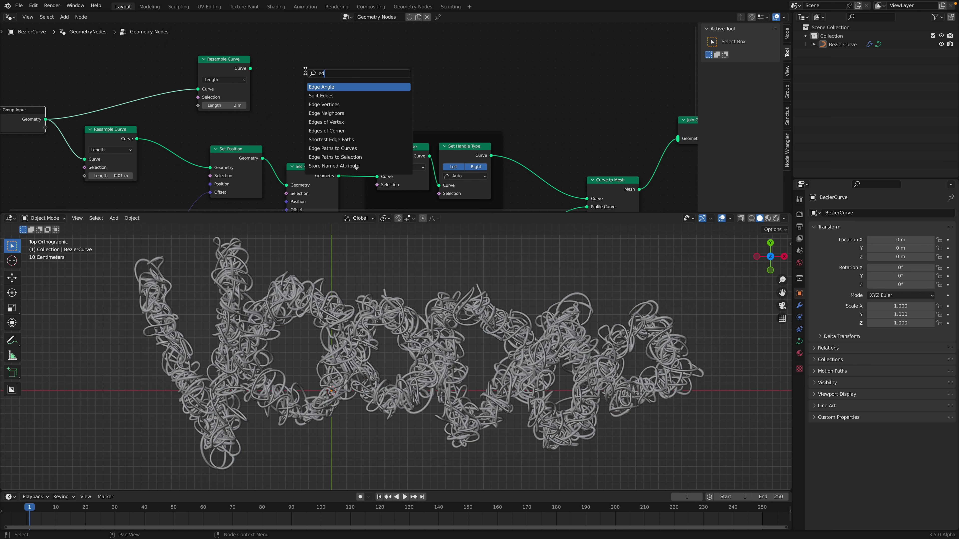
type("ge sp")
key("Return")
left_click(305, 71)
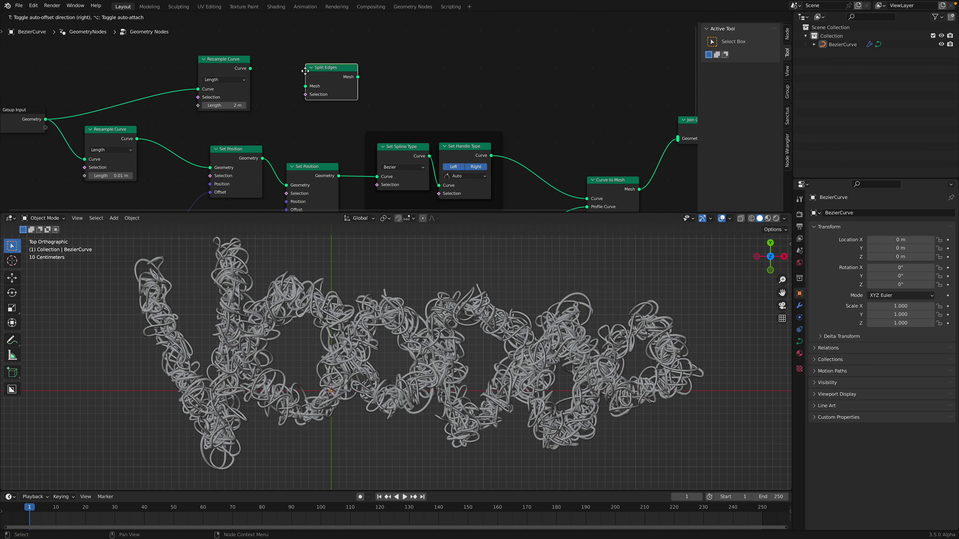
left_click_drag(250, 69, 310, 87)
middle_click_drag(428, 71, 378, 67)
key("shift+a")
left_click(377, 67)
key("Escape")
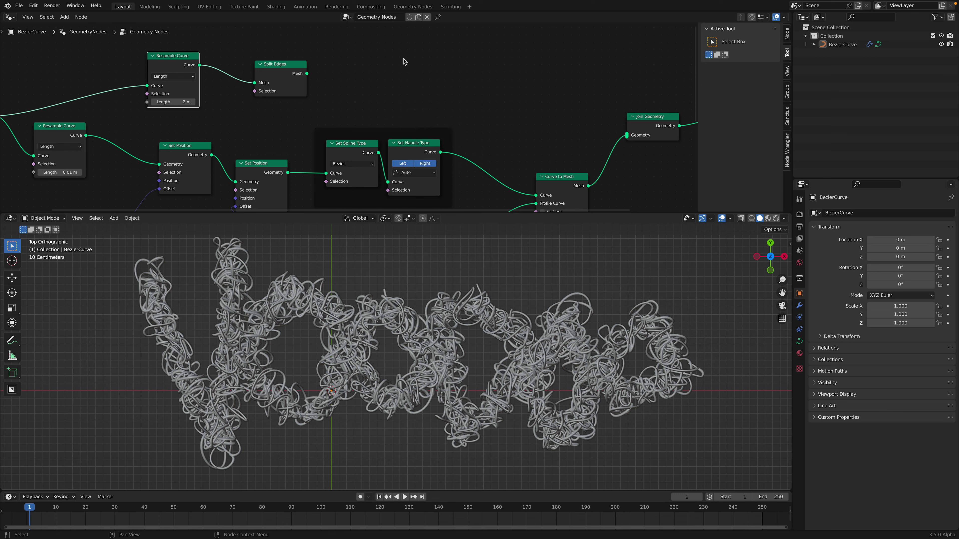
Step: Add a Curve to Mesh node fed by Split Edges and connect its Mesh output to Join Geometry
key("shift+a")
left_click(430, 65)
type("curve t")
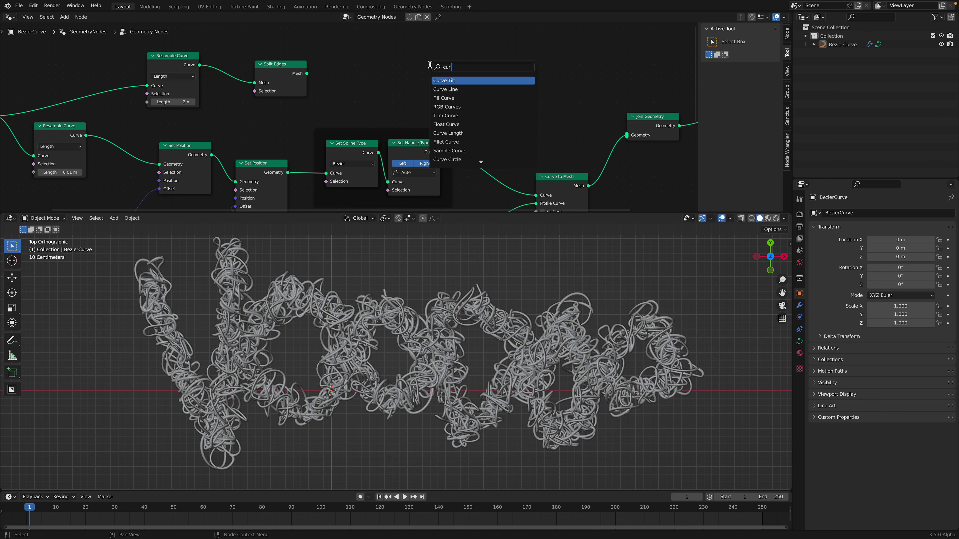
key("Return")
left_click(430, 64)
left_click_drag(306, 76, 435, 80)
middle_click_drag(486, 75, 438, 84)
left_click_drag(410, 73, 575, 142)
middle_click_drag(392, 83, 410, 109)
key("shift+a")
left_click(394, 76)
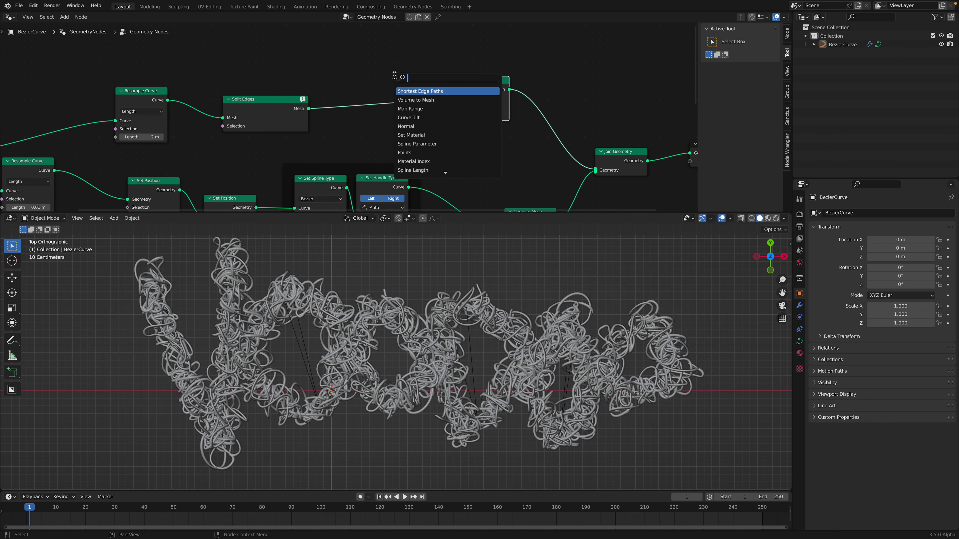
key("Escape")
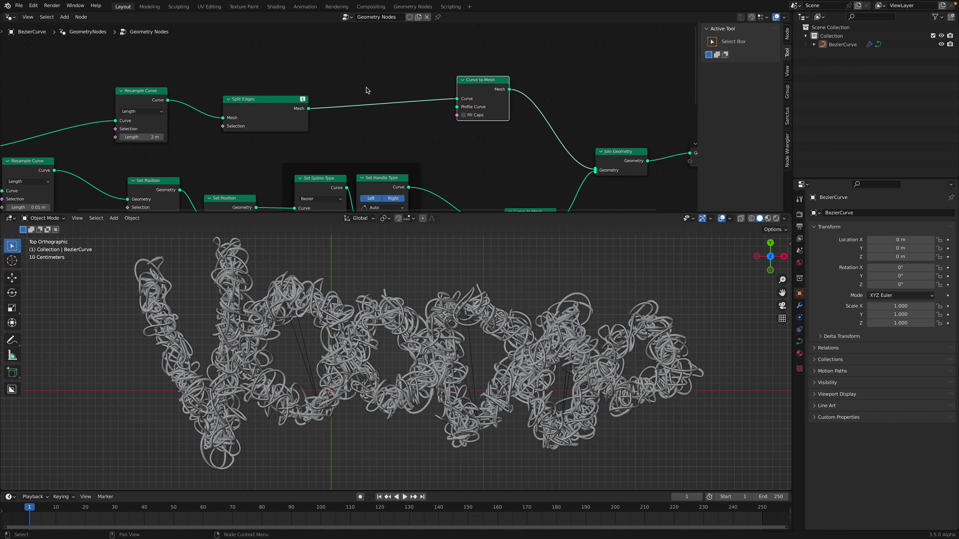
Step: Insert a Mesh to Curve node between Split Edges and Curve to Mesh, and move Curve to Mesh farther away
left_click_drag(285, 107, 272, 96)
key("shift+a")
type("mesh to c")
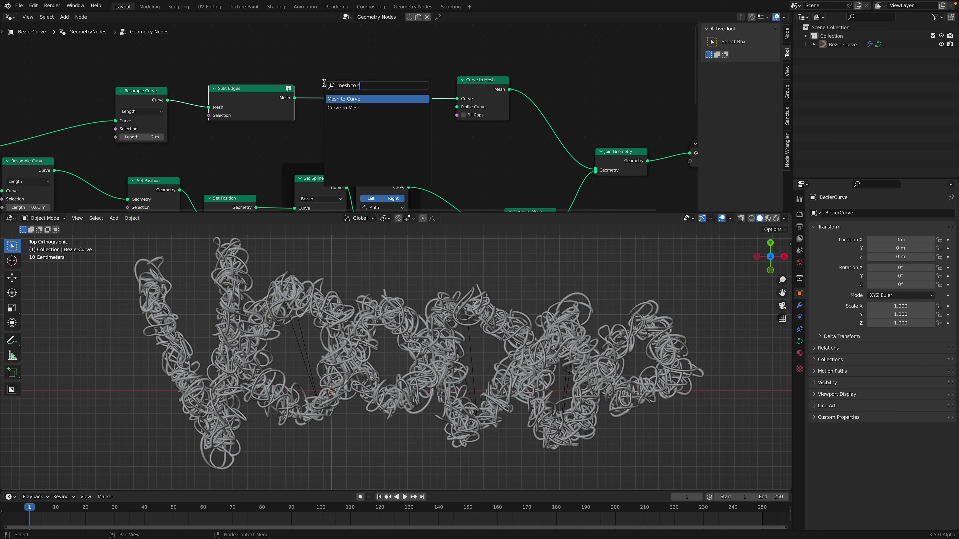
key("Return")
left_click(351, 91)
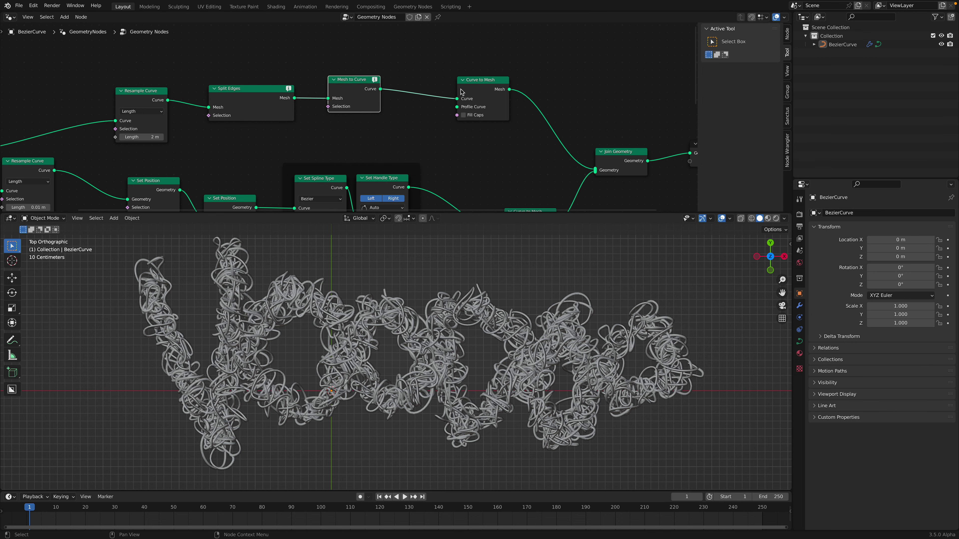
left_click_drag(463, 92, 483, 92)
middle_click_drag(444, 81, 451, 101)
key("shift+a")
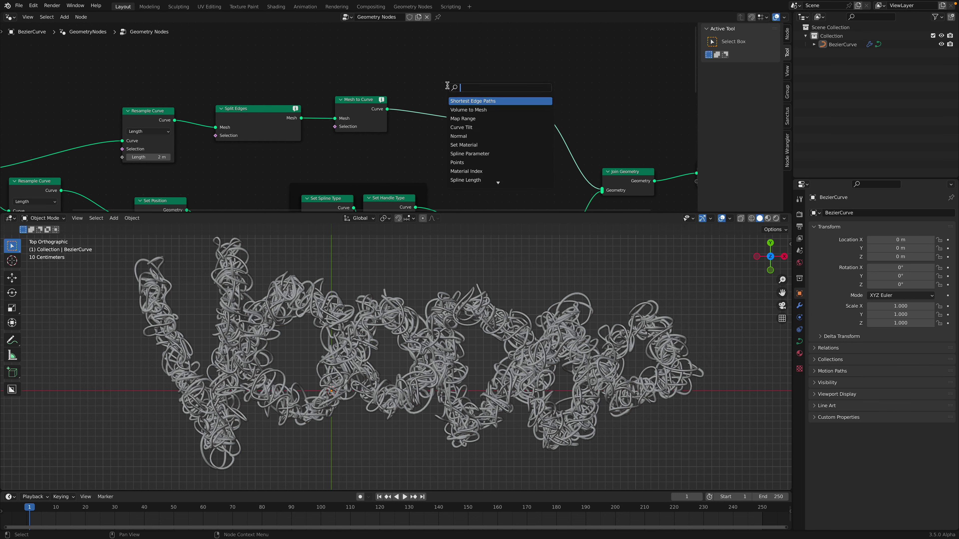
key("Escape")
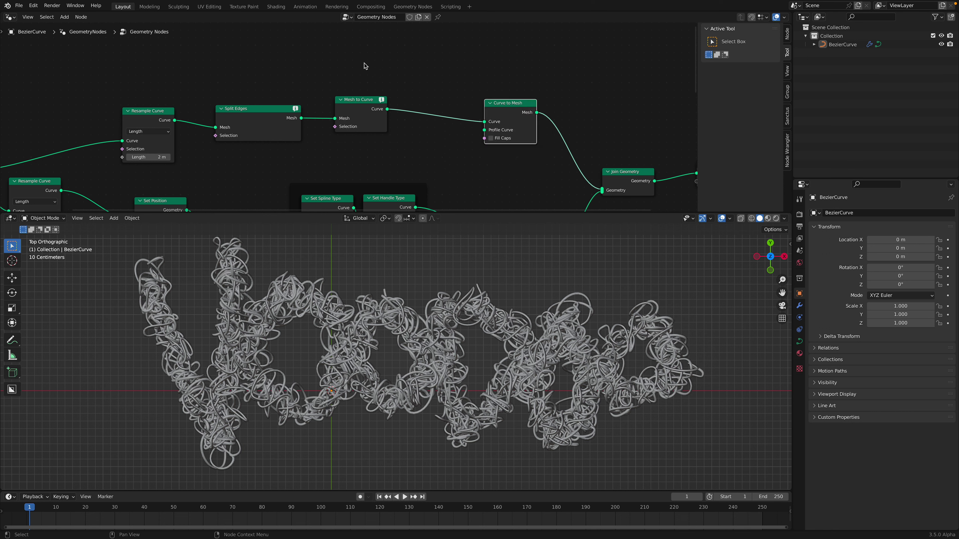
Step: Check the Split Edges warning and move Split Edges and Mesh to Curve farther away from Resample Curve
middle_click_drag(305, 104, 306, 155)
scroll(307, 155, "up", 2)
mouse_move(296, 162)
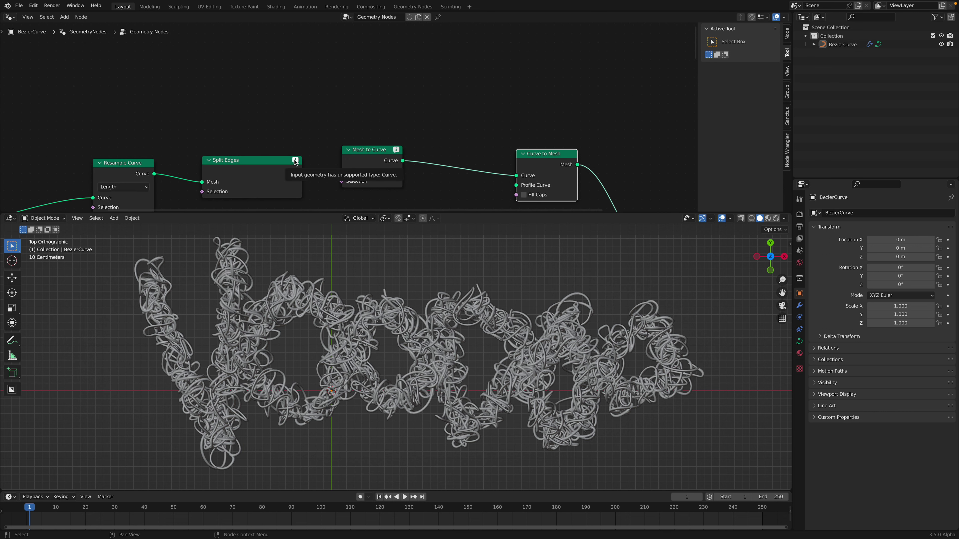
left_click_drag(267, 158, 278, 148)
middle_click_drag(278, 148, 298, 110)
left_click_drag(298, 110, 321, 94)
left_click(411, 120)
key("h")
left_click_drag(390, 63, 412, 77)
middle_click_drag(411, 79, 419, 92)
left_click(377, 124)
left_click_drag(393, 125, 417, 123)
middle_click_drag(379, 78, 390, 95)
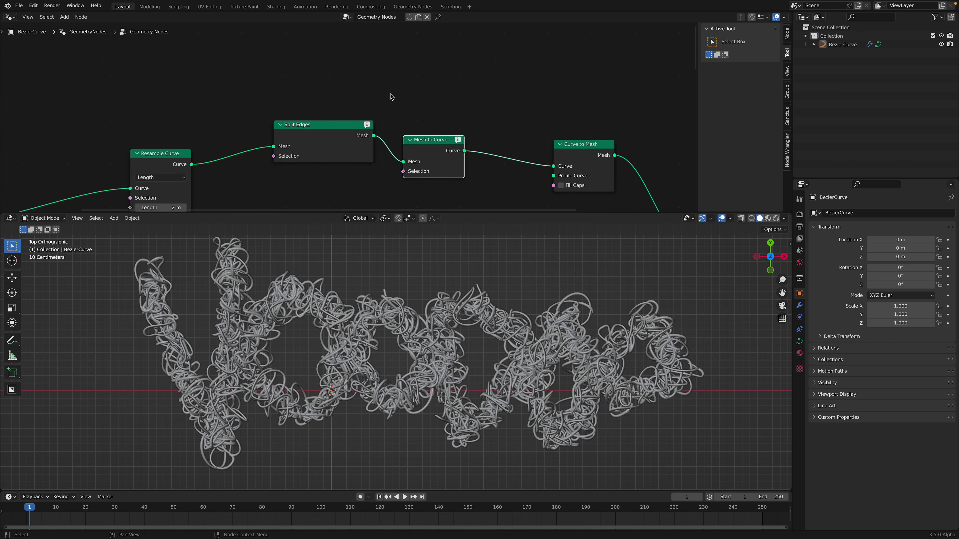
Step: Insert another Curve to Mesh node between the duplicated Resample Curve and Split Edges
key("shift+a")
left_click(390, 95)
type("c")
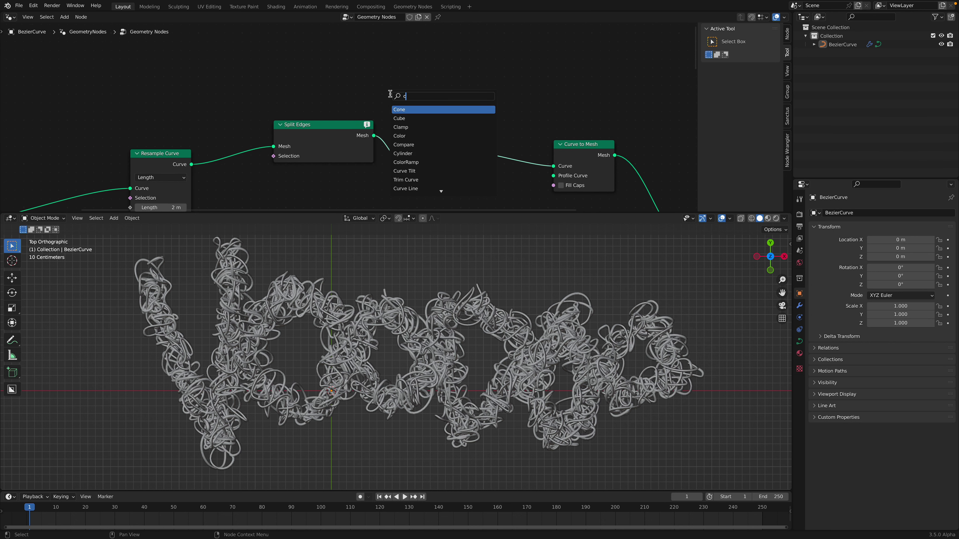
type("urve to m")
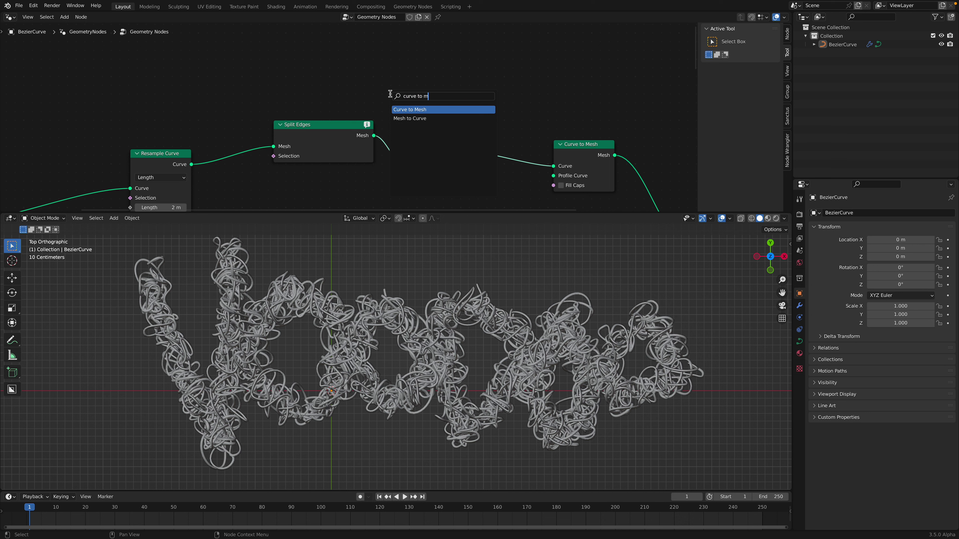
key("Return")
left_click(225, 137)
Step: Reposition Split Edges, Mesh to Curve and the final Curve to Mesh node for a clearer layout
middle_click_drag(316, 150, 282, 135)
middle_click_drag(381, 118, 279, 92)
left_click_drag(341, 107, 344, 91)
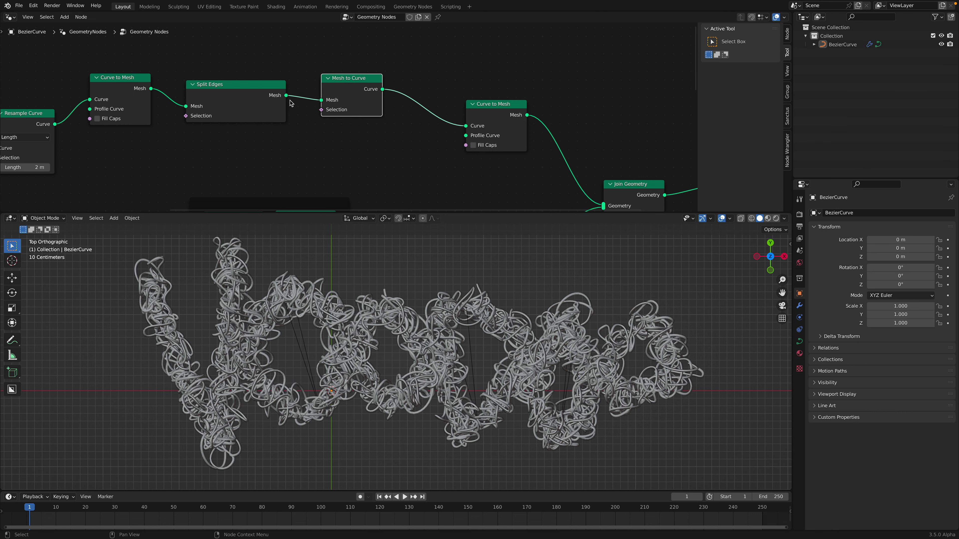
left_click_drag(286, 95, 416, 68)
right_click(415, 68)
left_click(357, 84)
left_click_drag(358, 84, 368, 78)
left_click_drag(235, 96, 242, 121)
left_click_drag(362, 79, 349, 92)
middle_click_drag(499, 118, 419, 84)
left_click_drag(419, 86, 436, 86)
Step: Add a Curve Circle node and connect it to the Profile Curve of the Curve to Mesh node after Mesh to Curve
middle_click_drag(436, 108, 443, 158)
key("shift+a")
left_click(393, 81)
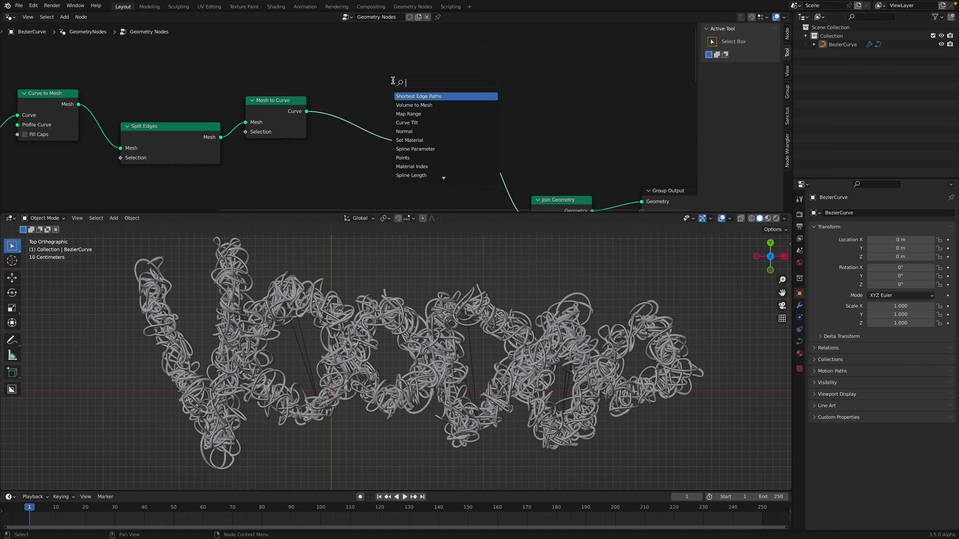
type("cir")
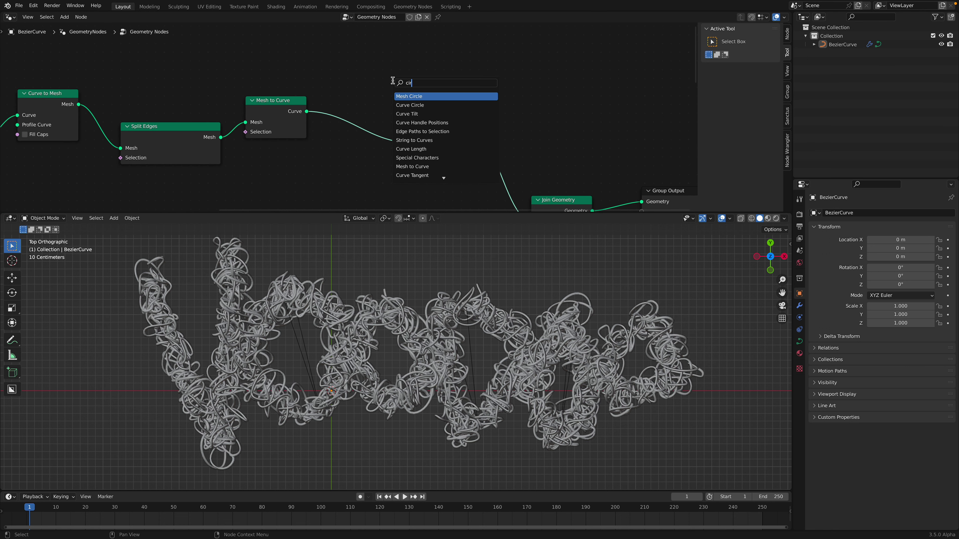
key("Down")
key("Return")
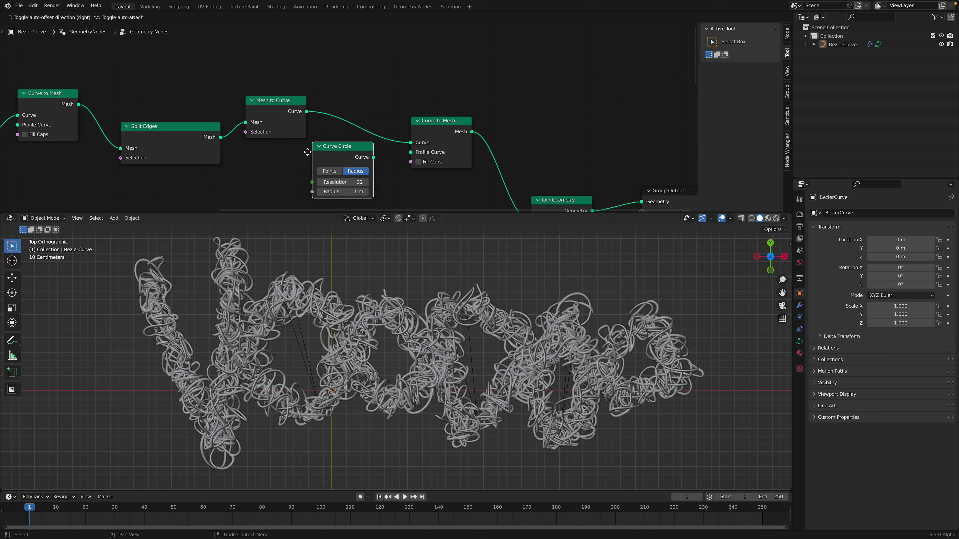
left_click(357, 157)
middle_click_drag(357, 157, 349, 119)
left_click_drag(360, 120, 402, 114)
Step: Set the new Curve Circle's resolution to 4 and radius to 0.12 m, with Fill Caps enabled on its Curve to Mesh node
left_click(342, 145)
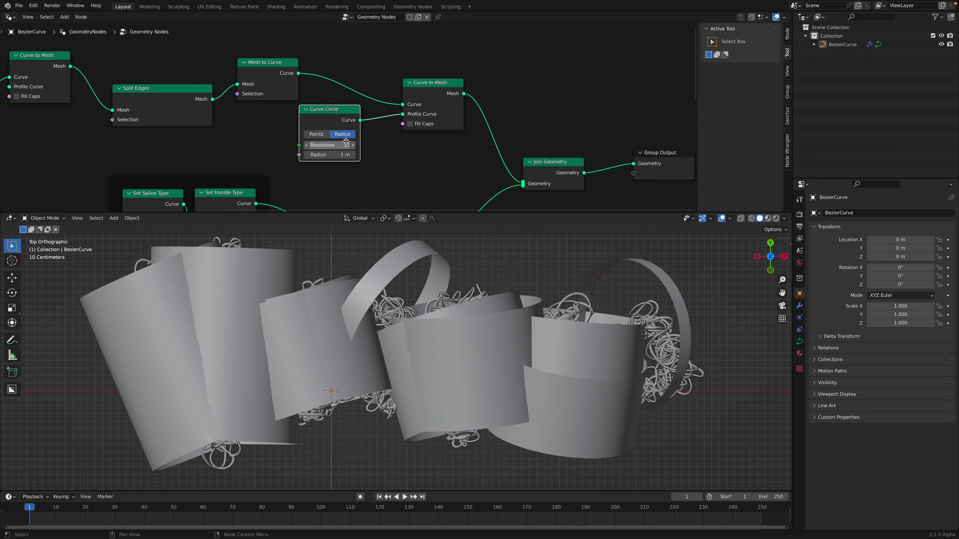
type("4")
key("Return")
mouse_move(335, 156)
left_mouse_down("shift")
mouse_move(307, 156)
mouse_move(340, 155)
mouse_move(331, 155)
left_mouse_up("shift")
Step: Set the duplicated Resample Curve's length to 0.24 m and save the file
middle_click_drag(236, 147, 311, 145)
middle_click_drag(109, 109, 322, 109)
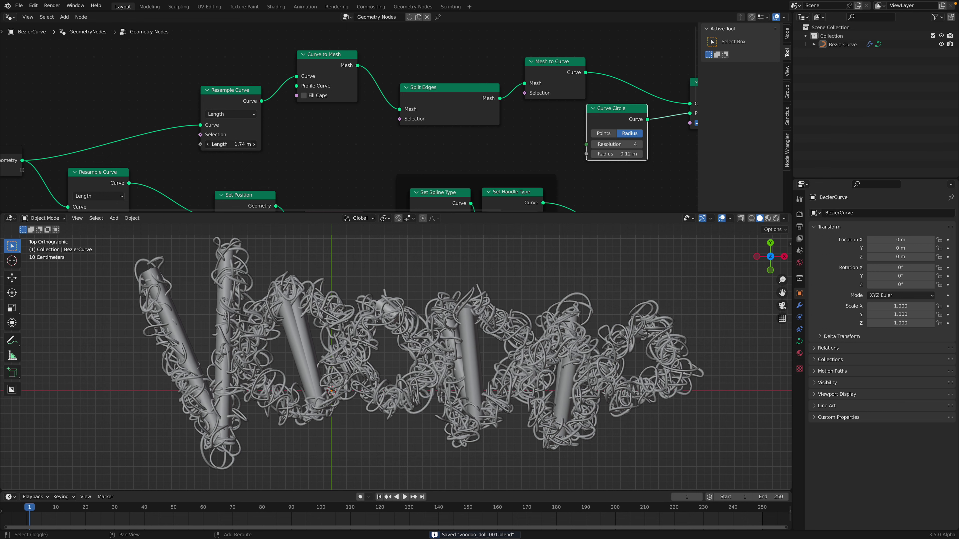
left_click_drag(231, 144, 210, 144)
key("ctrl+s")
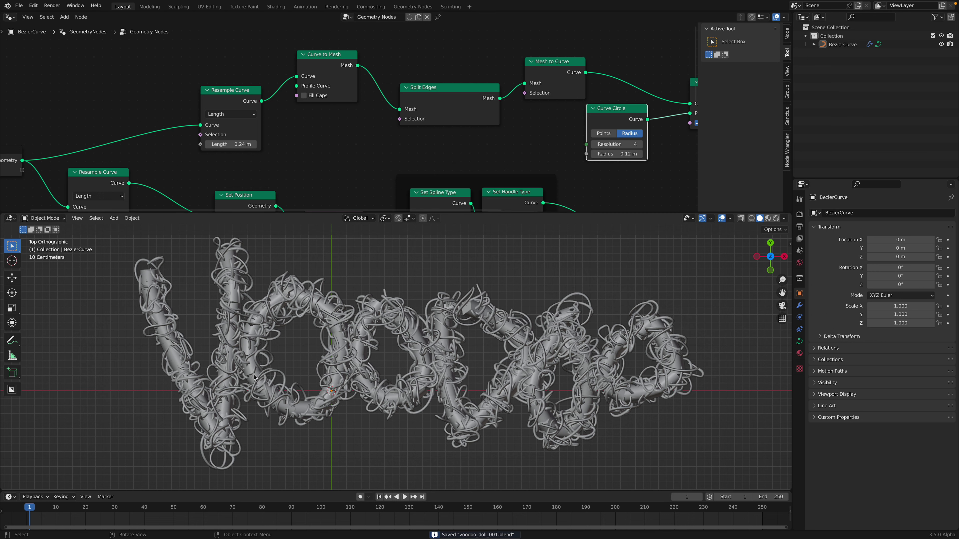
Step: Move the duplicated Resample Curve, its Curve to Mesh and Split Edges away from Mesh to Curve to make room
scroll(352, 320, "down", 2)
mouse_move(332, 180)
middle_mouse_down()
mouse_move(336, 131)
mouse_move(331, 155)
mouse_move(338, 143)
mouse_move(321, 122)
mouse_move(296, 158)
middle_mouse_up()
scroll(331, 152, "down", 3)
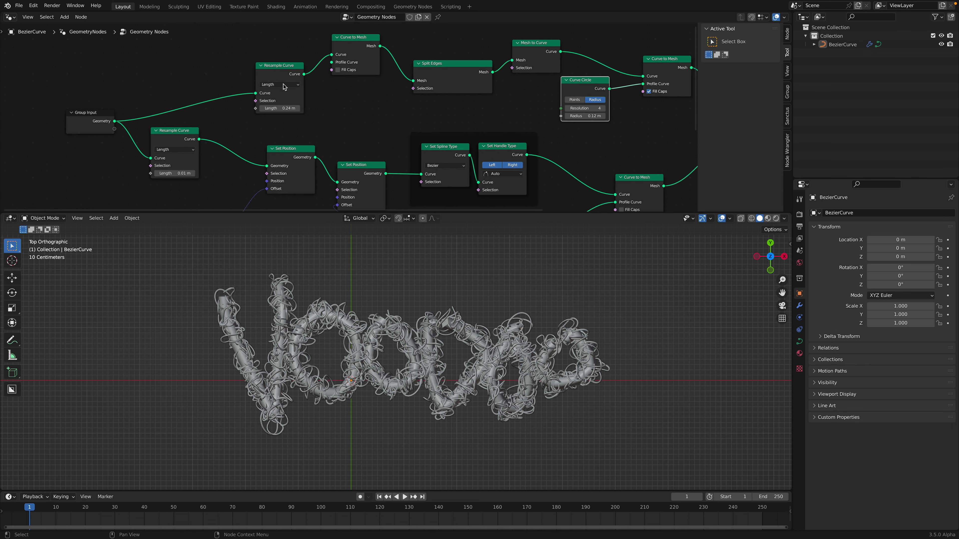
left_click_drag(283, 70, 251, 61)
middle_click_drag(302, 76, 279, 82)
left_click_drag(334, 45, 298, 47)
left_click_drag(412, 79, 398, 83)
middle_click_drag(458, 92, 381, 100)
left_click_drag(357, 90, 342, 86)
middle_click_drag(323, 133, 323, 145)
Step: Insert a Set Position node between Split Edges and Mesh to Curve
key("shift+a")
left_click(334, 73)
type("set pos")
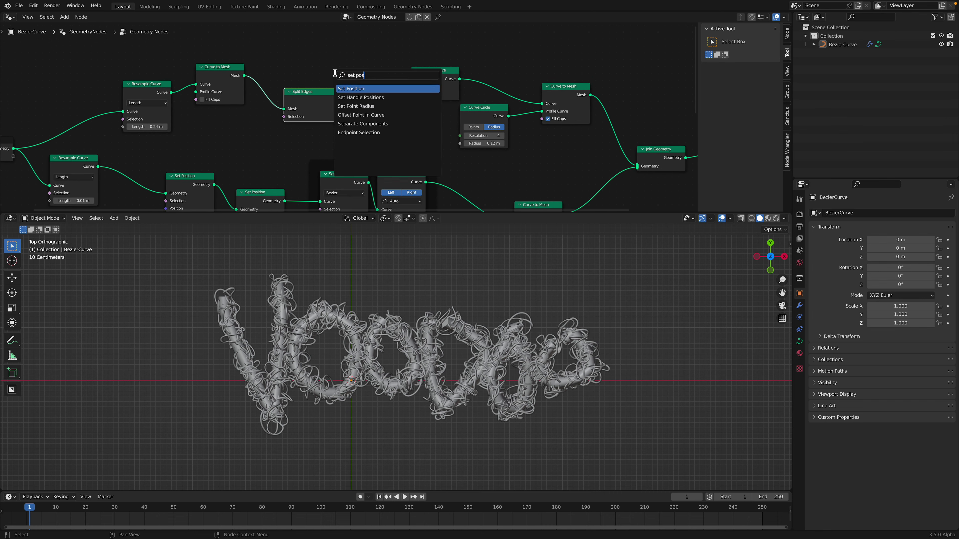
key("Return")
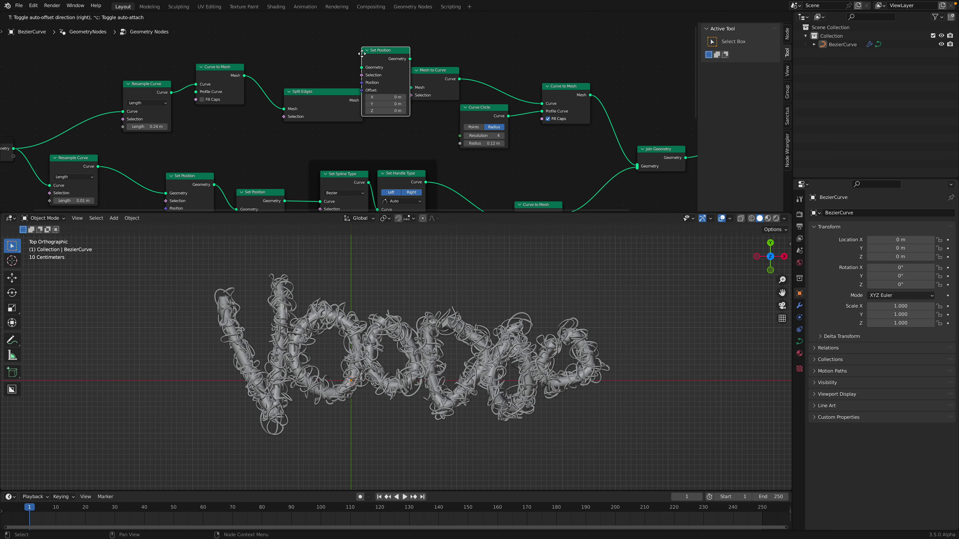
left_click(374, 56)
Step: Add a Random Value node of type Vector and connect its Value to the new Set Position's Offset
key("shift+a")
type("random")
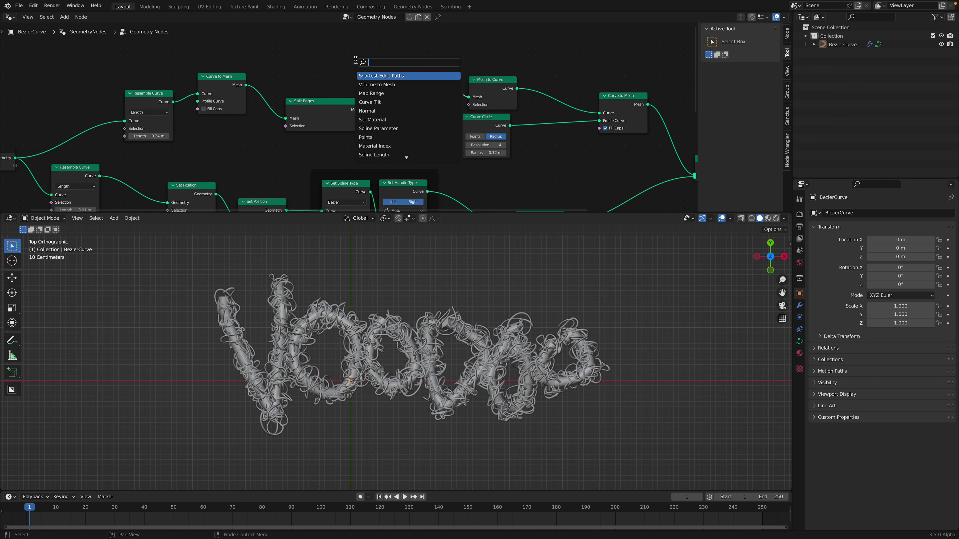
key("Return")
left_click(298, 39)
left_click(307, 50)
left_click(308, 73)
left_click_drag(340, 38, 392, 102)
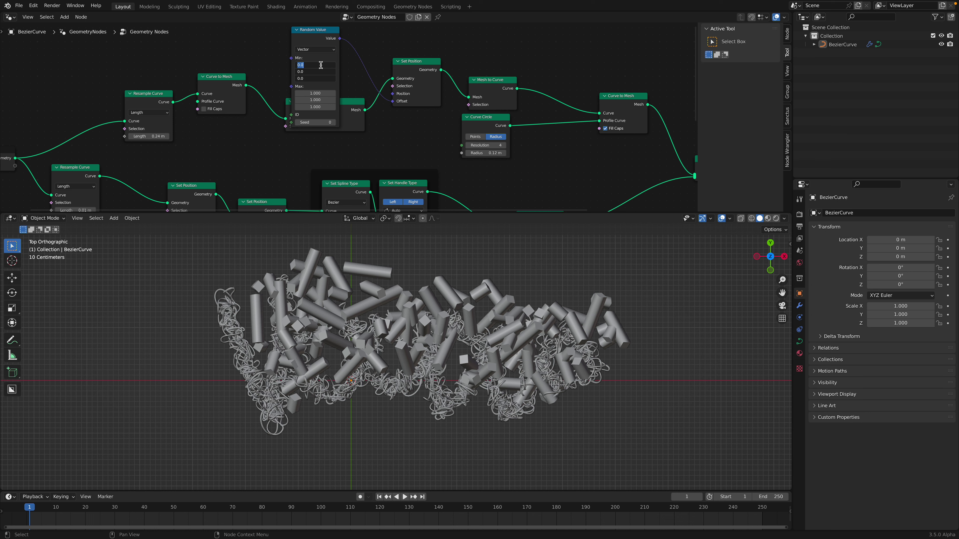
Step: Set the Random Value node's minimum to -1 on all three axes and move the node clear of Split Edges
type("-1")
key("Return")
middle_click_drag(316, 47, 319, 87)
left_click_drag(318, 85, 292, 51)
Step: Insert a Vector Math node between Random Value and Set Position's Offset
key("shift+a")
type("svec")
key("Down")
key("Return")
left_click(343, 54)
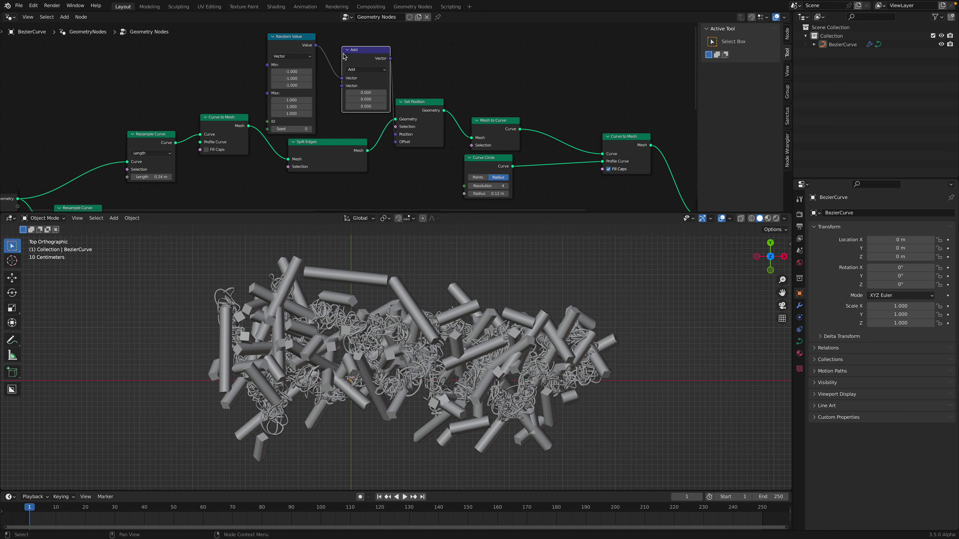
Step: Switch the Vector Math node to Scale with a factor of 0.160, and set the core Curve Circle's radius to 0.04 m
left_click(366, 69)
left_click(370, 177)
left_click_drag(372, 86, 342, 86, "shift")
scroll(437, 124, "up", 1)
left_click_drag(471, 189, 459, 190, "shift")
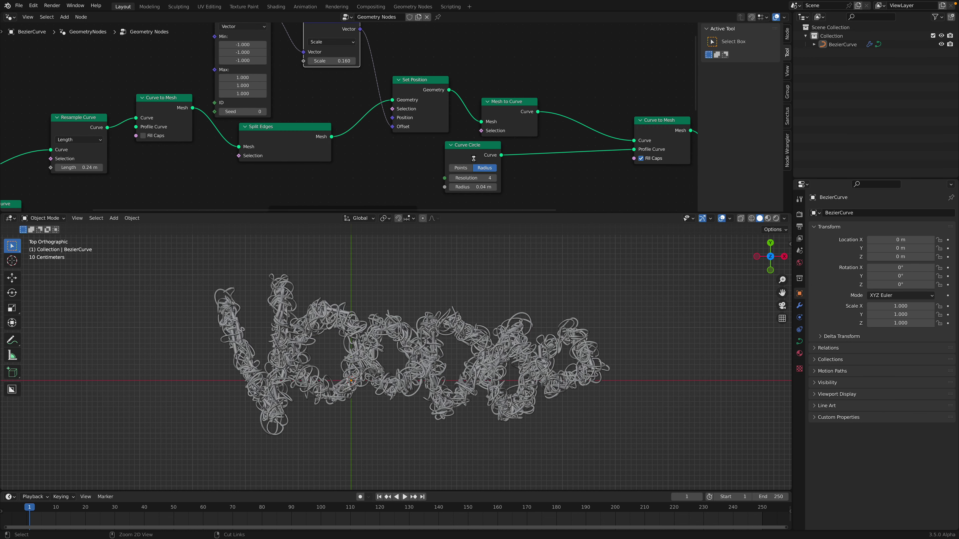
Step: Save the file and spread the Set Position, Mesh to Curve and Curve Circle nodes apart to make room
key("ctrl+s")
left_click_drag(478, 150, 513, 159)
left_click_drag(505, 106, 509, 66)
left_click_drag(428, 86, 432, 54)
left_click_drag(512, 161, 545, 142)
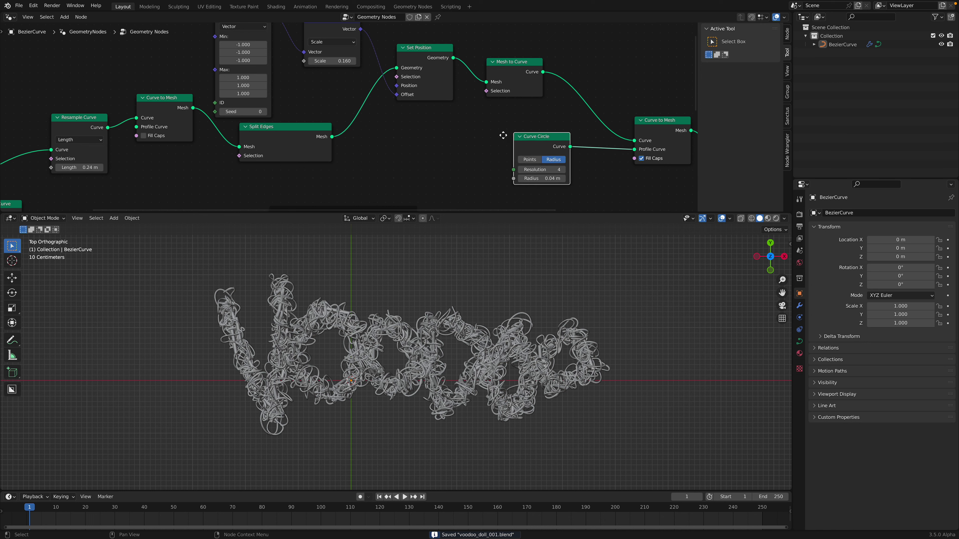
Step: Add a float Random Value node, connect it to Curve Circle's Radius, and set its minimum to 0.420 and maximum to 1.100
key("shift+a")
type("random")
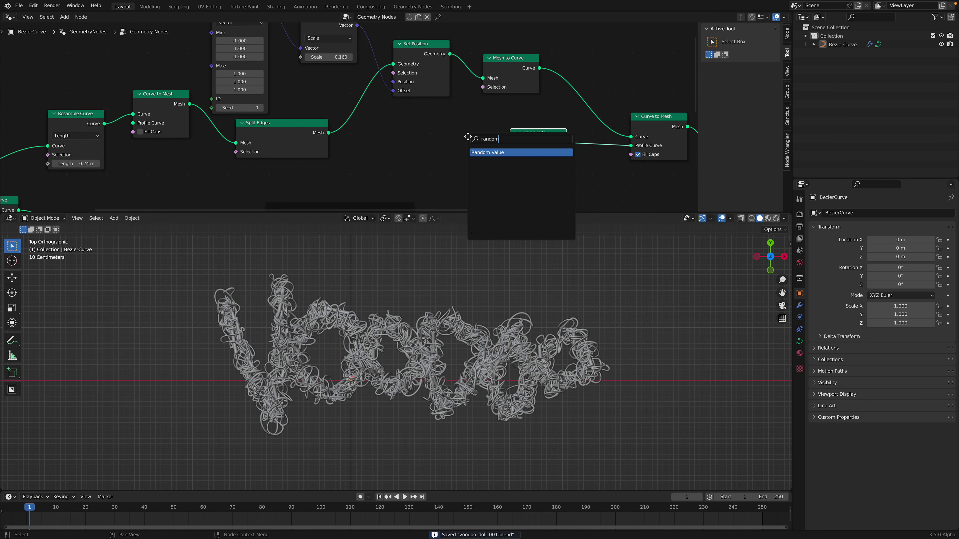
key("Return")
left_click(462, 150)
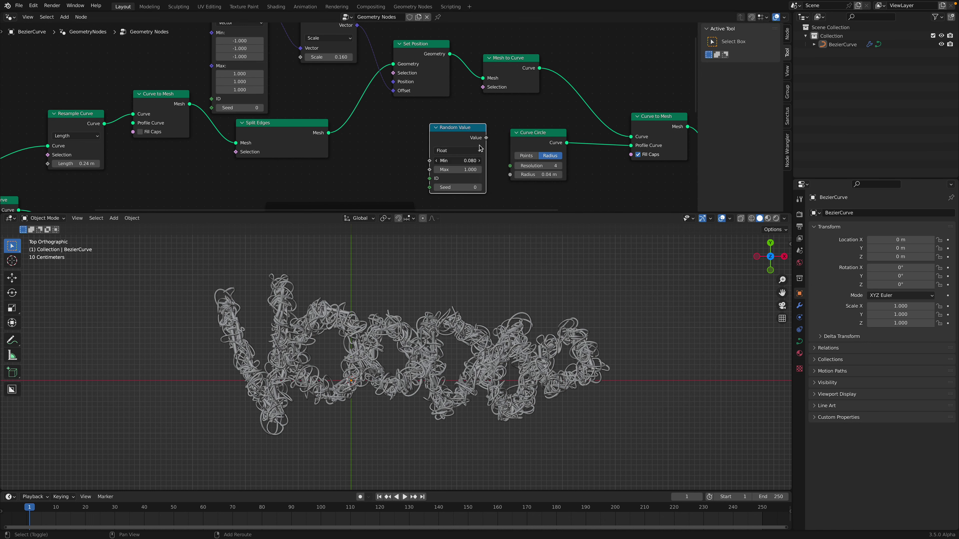
left_click_drag(486, 139, 510, 174)
middle_click_drag(490, 161, 472, 141)
scroll(473, 141, "up", 2)
left_click_drag(452, 141, 469, 141, "shift")
middle_click_drag(494, 154, 458, 185)
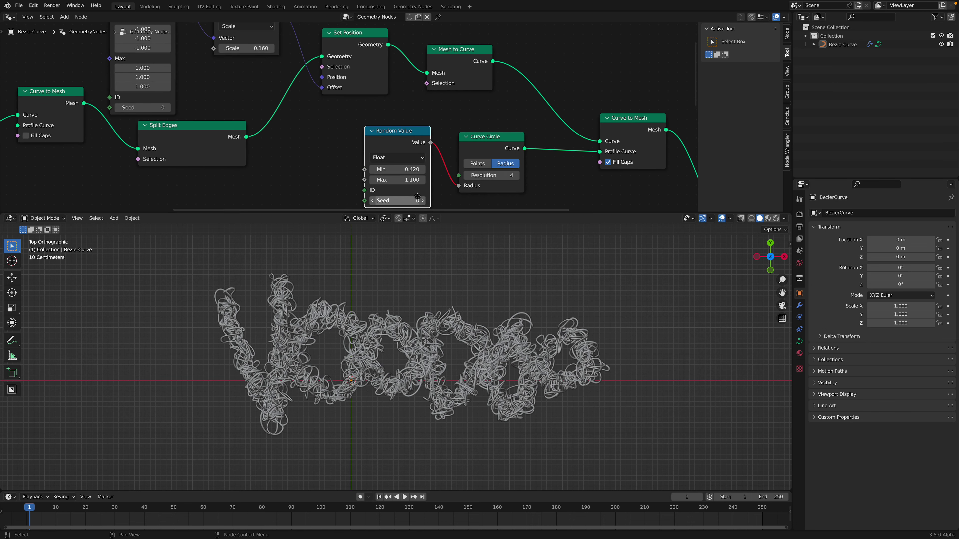
Step: Insert a Set Curve Radius node between Mesh to Curve and the core branch's Curve to Mesh
scroll(410, 199, "down", 1)
middle_click_drag(542, 78, 462, 112)
key("shift+a")
type("sset s")
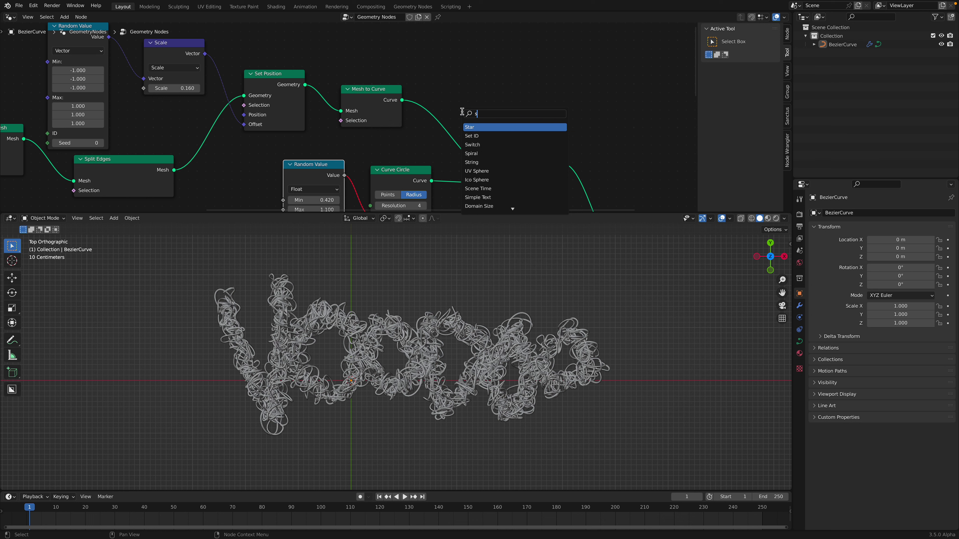
key("BackSpace")
type("rad")
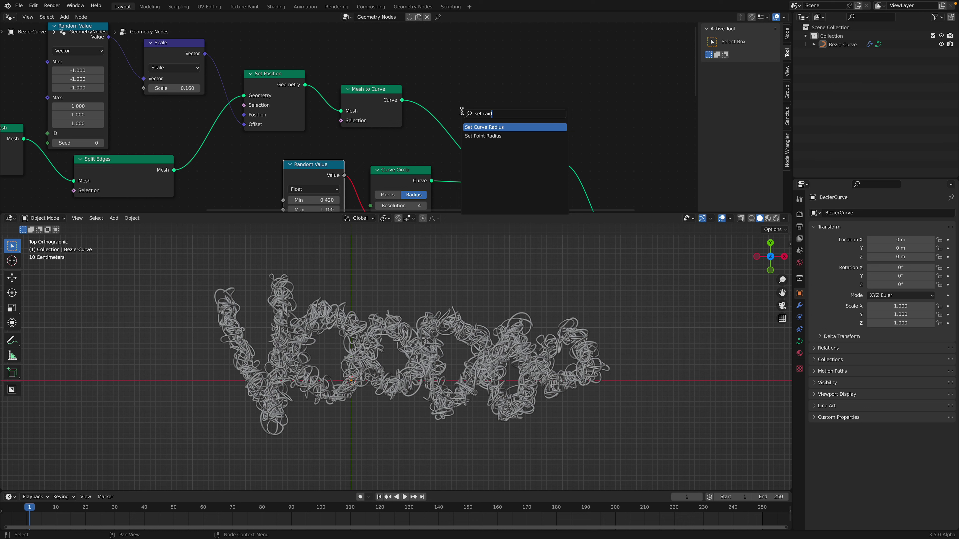
key("Return")
left_click(434, 98)
Step: Unlink the float Random Value from Curve Circle and connect it to the Radius input of Set Curve Radius
middle_click_drag(433, 98, 438, 58)
left_click_drag(374, 173, 375, 166)
left_click_drag(440, 94, 441, 94)
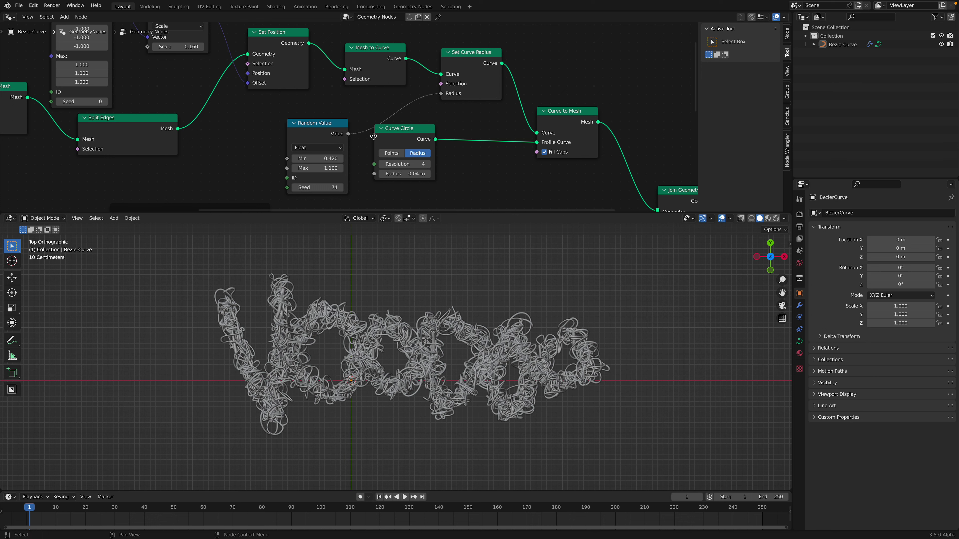
Step: Set the Random Value node's minimum to 0.300 and maximum to 3.480, and the Curve Circle's resolution to 8
left_click_drag(325, 168, 308, 158)
scroll(424, 328, "up", 3)
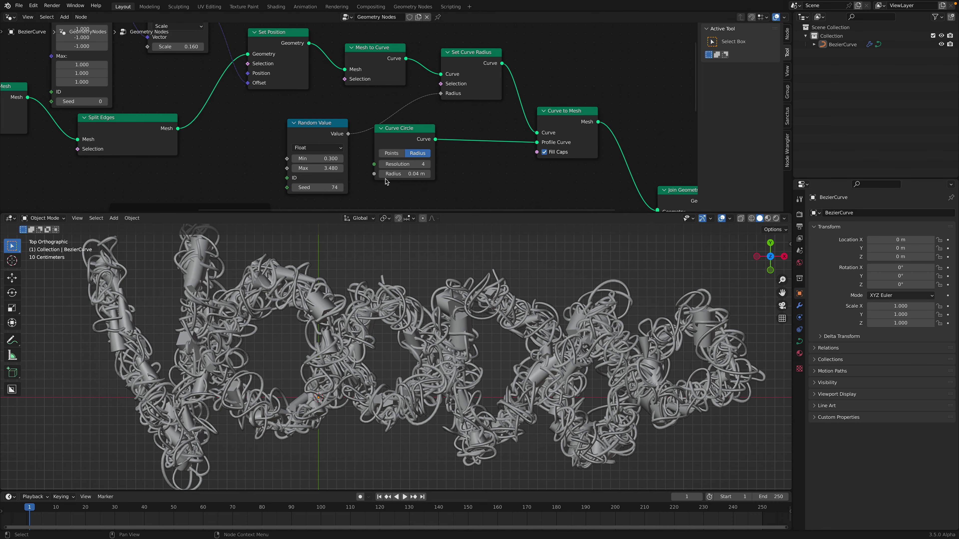
left_click(409, 165)
key("Return")
mouse_move(412, 174)
left_mouse_down("shift")
mouse_move(427, 174)
mouse_move(409, 174)
left_mouse_up("shift")
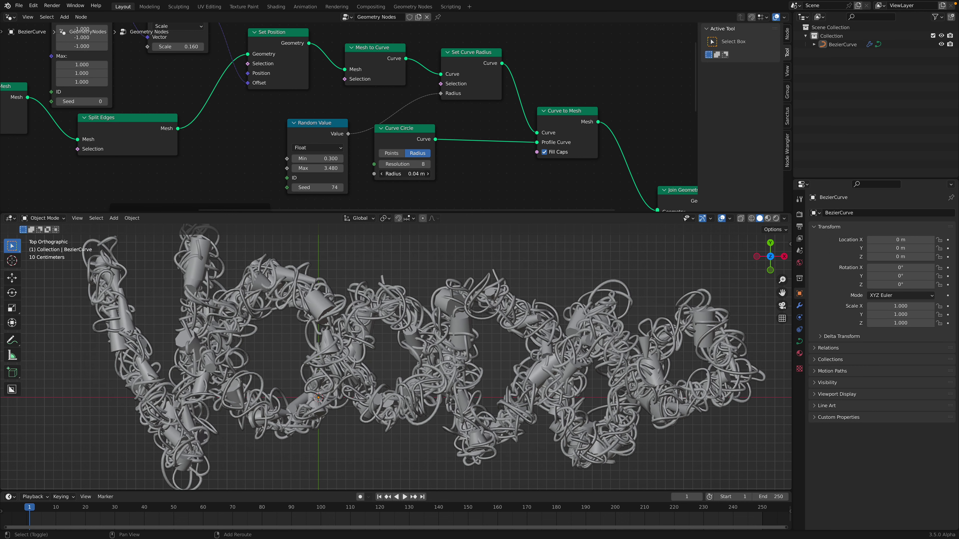
Step: Set the Random Value node to minimum 0.280, maximum 1.740 and seed 160, and save the file
left_click_drag(319, 158, 340, 189)
scroll(470, 288, "down", 3)
key("ctrl+s")
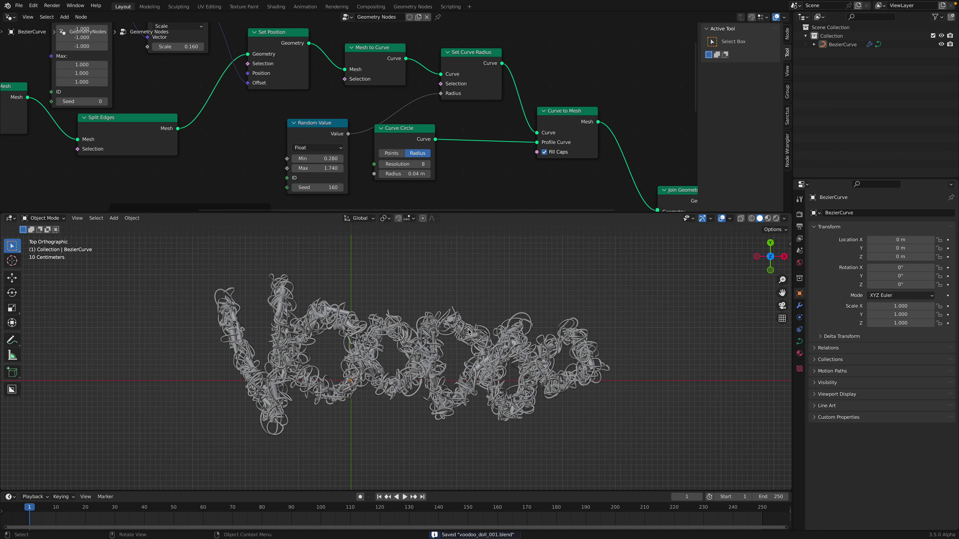
Step: Select the curve object and save the scene as a new version named voodoo_doll_002.blend
left_click(468, 332)
scroll(468, 332, "down", 2)
left_click(19, 5)
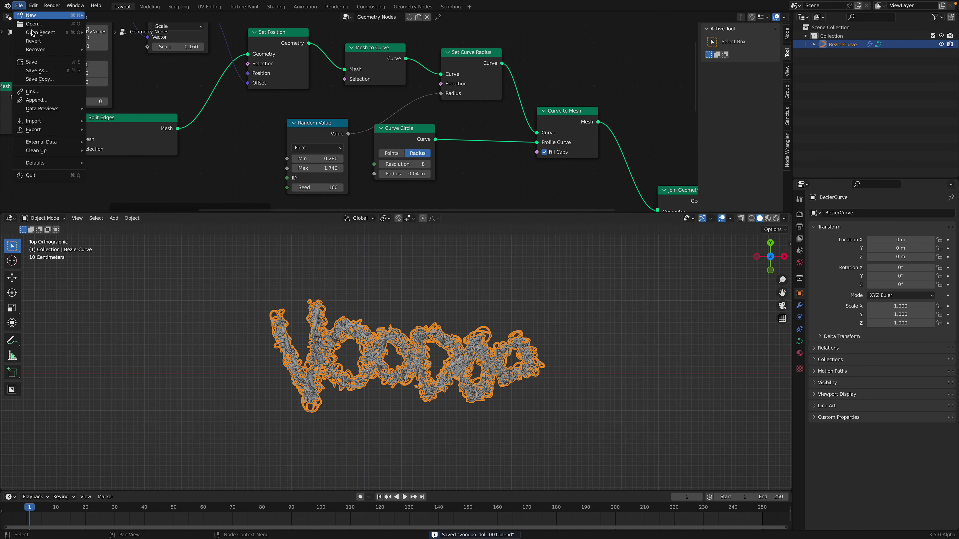
left_click(37, 70)
left_click(617, 467)
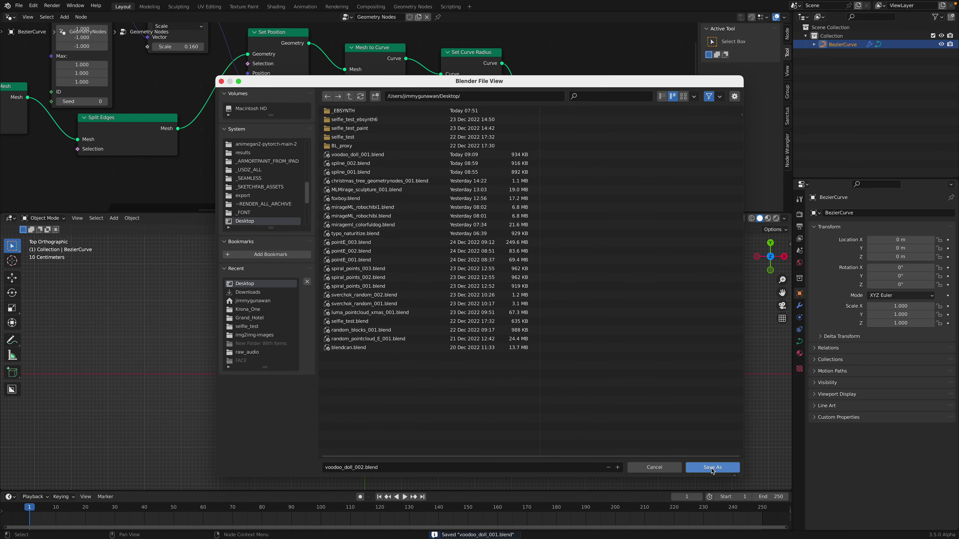
left_click(708, 471)
Step: Enter Edit Mode on the BezierCurve and delete all the vertices of the lettering
left_click_drag(475, 214, 473, 181)
scroll(419, 122, "down", 5)
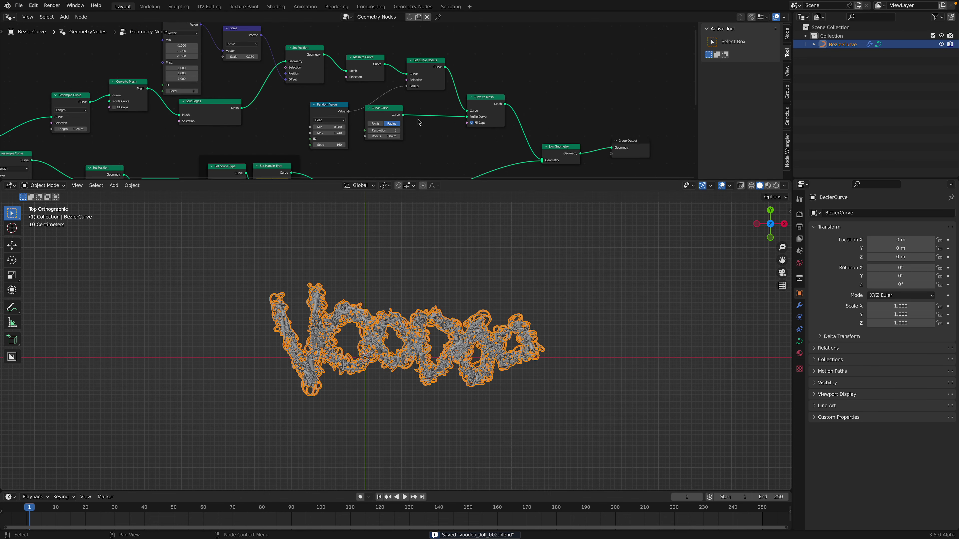
scroll(419, 121, "down", 2)
scroll(457, 266, "up", 2)
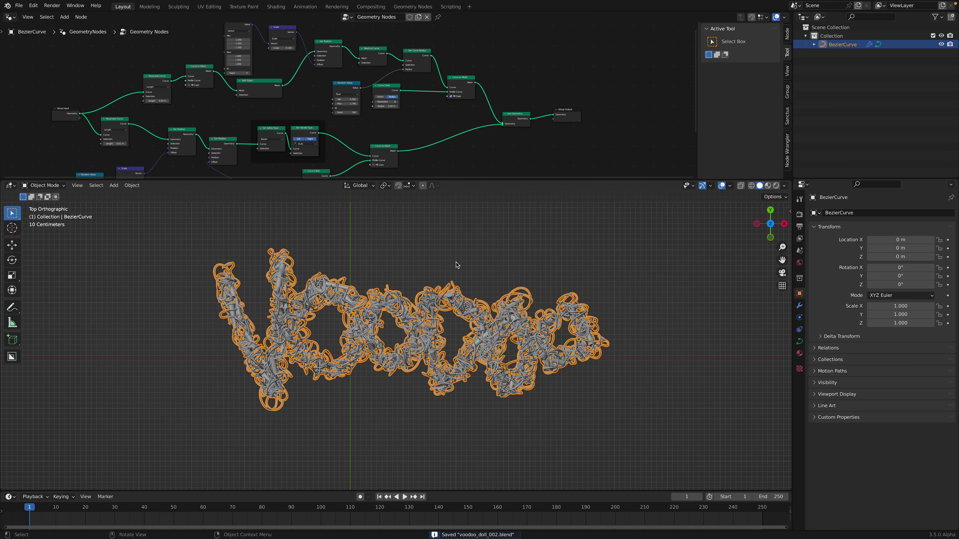
key("Tab")
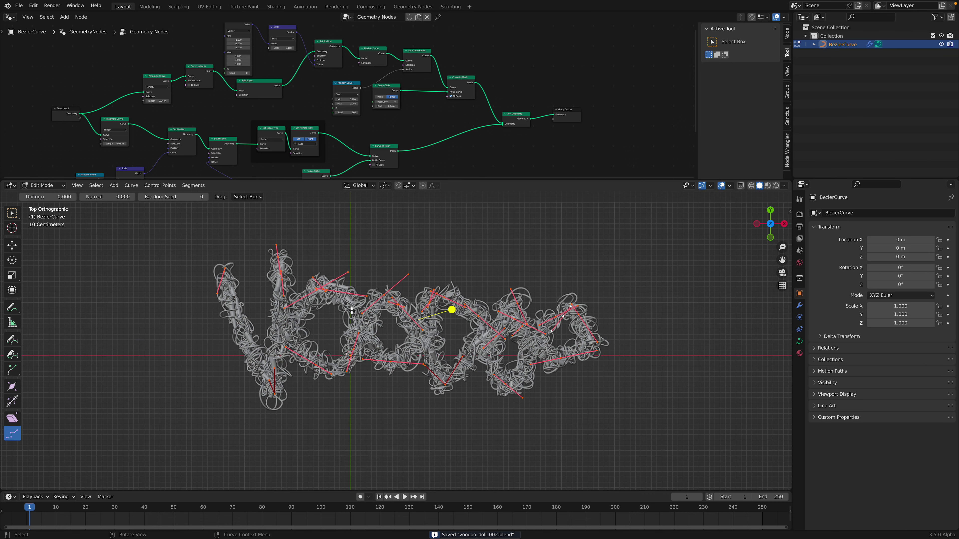
middle_click_drag(392, 290, 394, 321, "shift")
key("x")
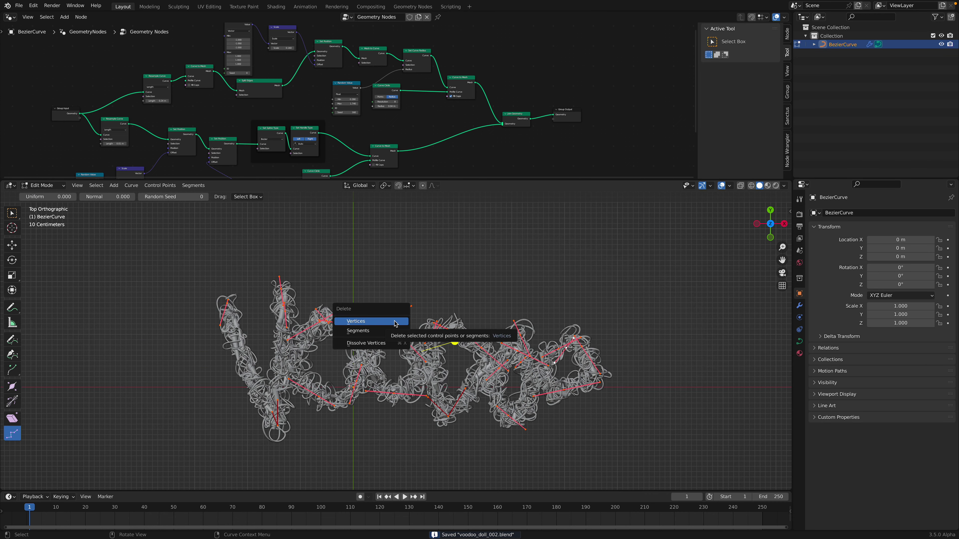
left_click(395, 324)
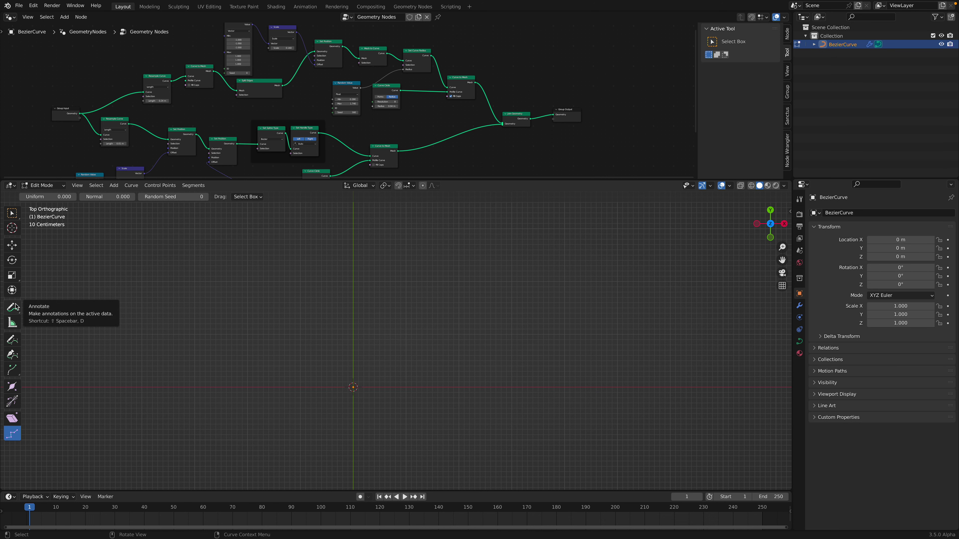
Step: Draw the doll's head and its spiky hair freehand with the curve Draw tool
left_click(11, 339)
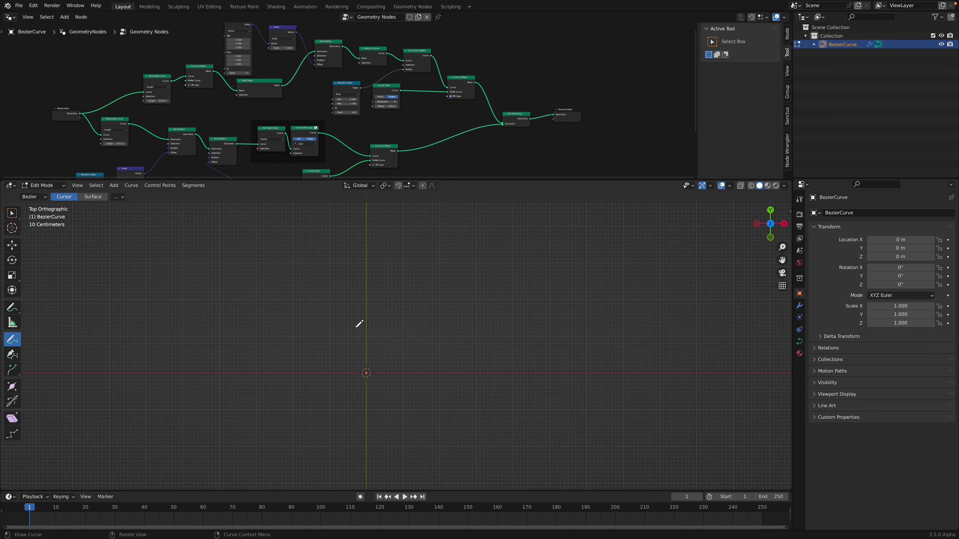
left_click_drag(377, 277, 373, 319)
left_click_drag(376, 258, 386, 324)
left_click_drag(381, 288, 373, 324)
mouse_move(372, 284)
left_mouse_down()
mouse_move(364, 321)
mouse_move(378, 291)
left_mouse_up()
left_click_drag(358, 278, 322, 239)
mouse_move(369, 266)
left_mouse_down()
mouse_move(372, 213)
mouse_move(416, 250)
left_mouse_up()
Step: Draw the doll's neck and fill in its torso with several freehand curve strokes below the head
middle_click_drag(373, 348, 380, 285, "shift")
mouse_move(375, 271)
left_mouse_down()
mouse_move(373, 307)
mouse_move(410, 301)
left_mouse_up()
left_click_drag(367, 308, 405, 314)
left_click_drag(362, 312, 374, 349)
left_click_drag(363, 336, 381, 354)
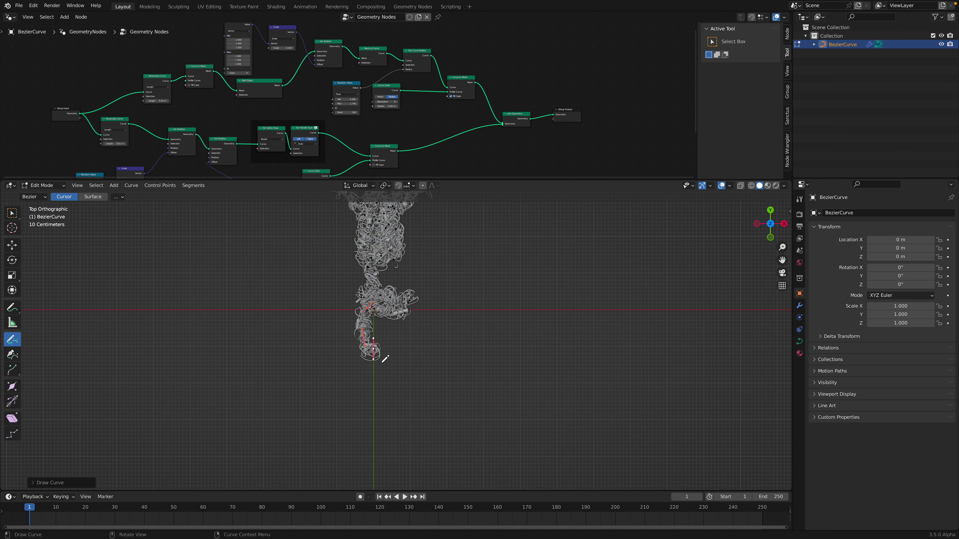
mouse_move(377, 311)
left_mouse_down()
mouse_move(390, 359)
mouse_move(399, 353)
left_mouse_up()
left_click_drag(391, 320, 380, 342)
mouse_move(379, 294)
left_mouse_down()
mouse_move(395, 357)
mouse_move(368, 344)
left_mouse_up()
Step: Draw both arms freehand, one raised and one stretched sideways, with short strokes for the hands
scroll(368, 332, "down", 2)
mouse_move(412, 308)
left_mouse_down()
mouse_move(465, 266)
mouse_move(473, 281)
left_mouse_up()
mouse_move(367, 317)
left_mouse_down()
mouse_move(291, 316)
mouse_move(284, 324)
left_mouse_up()
left_click_drag(286, 322, 279, 337)
mouse_move(280, 325)
left_mouse_down()
mouse_move(300, 320)
mouse_move(290, 345)
mouse_move(264, 308)
left_mouse_up()
mouse_move(446, 280)
left_mouse_down()
mouse_move(458, 295)
mouse_move(451, 299)
left_mouse_up()
Step: Draw one straight leg and one leg bent at the knee below the torso, each ending in a foot
middle_click_drag(359, 324, 364, 304, "shift")
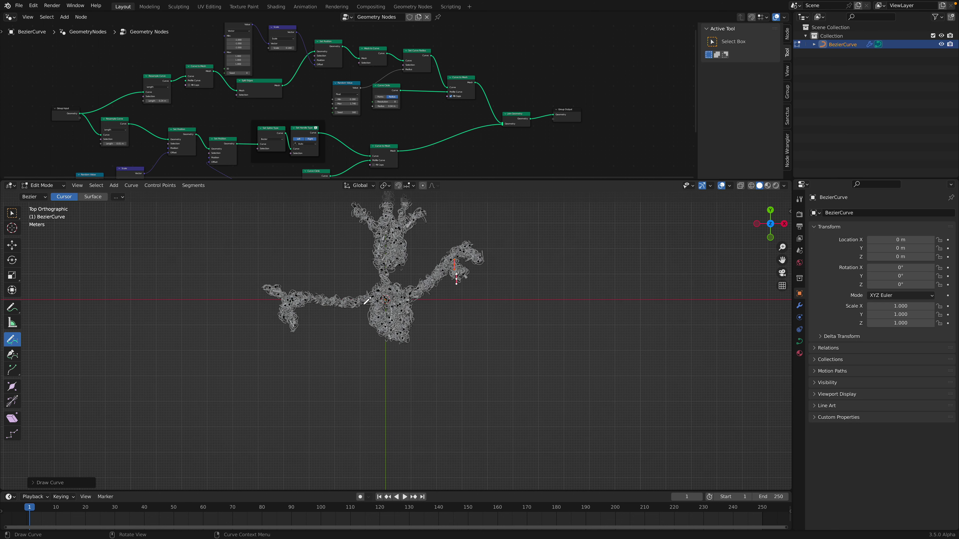
mouse_move(378, 322)
left_mouse_down()
mouse_move(374, 378)
mouse_move(390, 419)
left_mouse_up()
mouse_move(371, 384)
left_mouse_down()
mouse_move(389, 422)
mouse_move(358, 430)
left_mouse_up()
left_click_drag(410, 337, 460, 332)
left_click_drag(462, 333, 457, 372)
left_click_drag(458, 371, 489, 366)
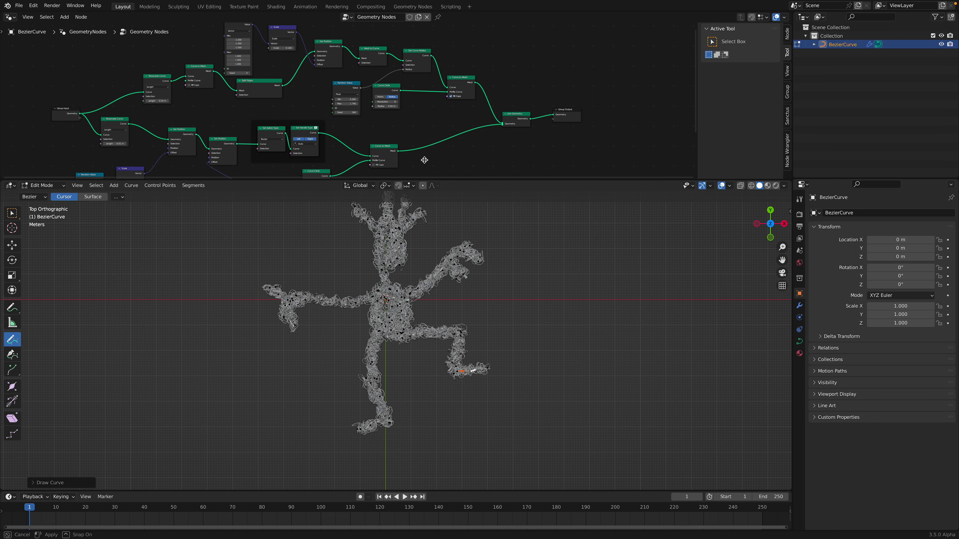
Step: Enlarge the 3D viewport and switch the Draw tool's depth to Surface
left_click_drag(421, 180, 422, 149)
scroll(401, 241, "up", 1)
left_click(34, 167)
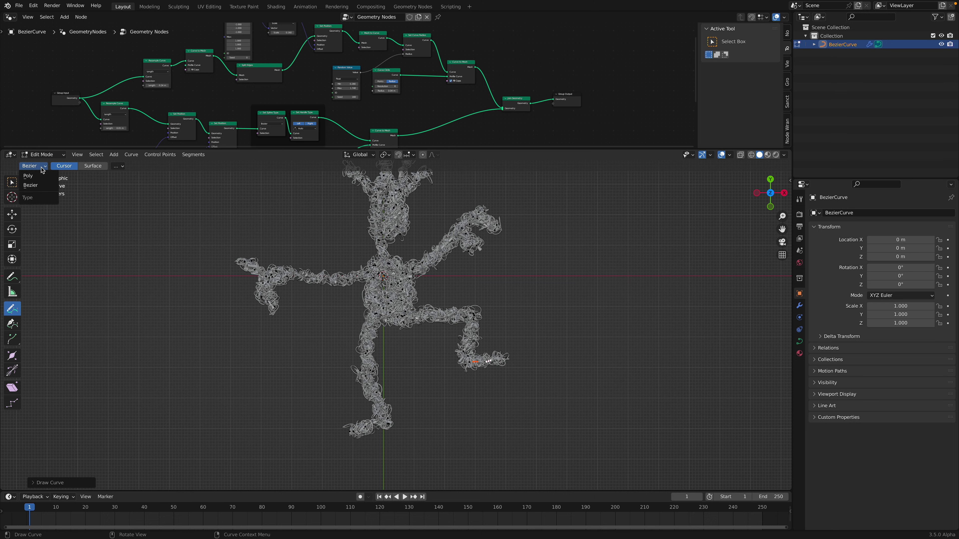
left_click(88, 166)
middle_click_drag(328, 230, 493, 282)
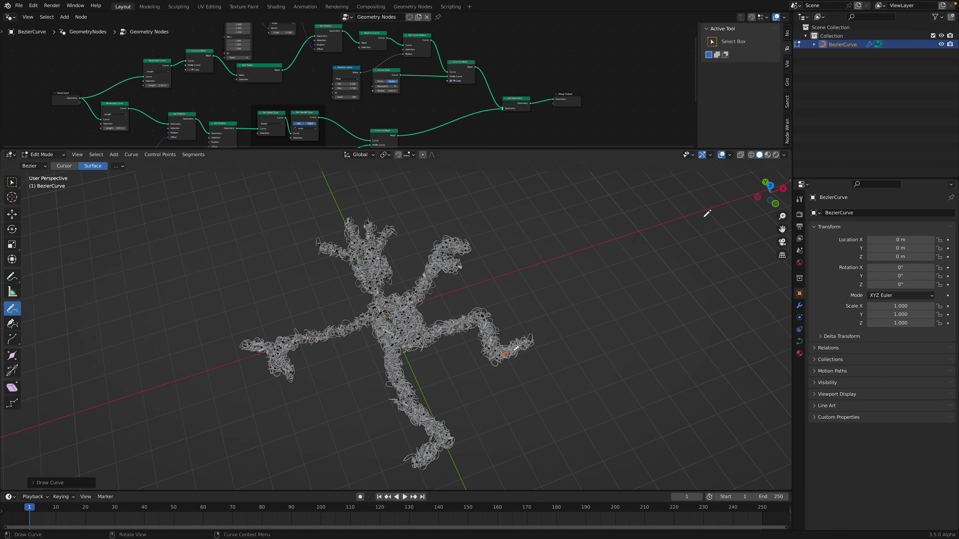
left_click(771, 187)
Step: Thicken the torso, head and both arms with extra strokes drawn over their surface in top view
mouse_move(391, 324)
left_mouse_down()
mouse_move(400, 307)
mouse_move(405, 323)
mouse_move(391, 299)
mouse_move(398, 252)
mouse_move(403, 263)
mouse_move(384, 261)
left_mouse_up()
left_click_drag(400, 255, 390, 231)
mouse_move(398, 242)
left_mouse_down()
mouse_move(401, 231)
mouse_move(403, 253)
left_mouse_up()
mouse_move(402, 241)
left_mouse_down()
mouse_move(395, 231)
mouse_move(409, 221)
mouse_move(410, 250)
left_mouse_up()
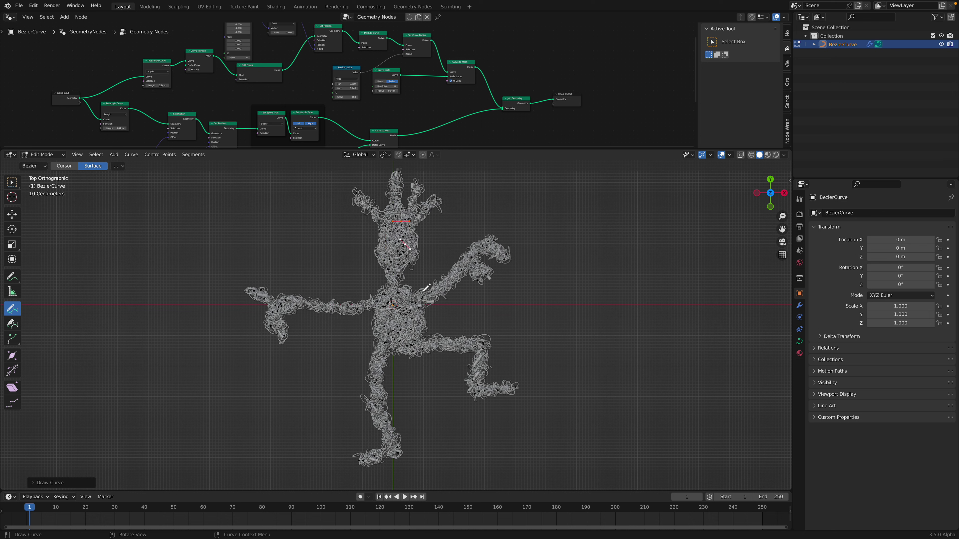
mouse_move(448, 293)
left_mouse_down()
mouse_move(478, 259)
mouse_move(478, 275)
mouse_move(508, 249)
left_mouse_up()
left_click_drag(355, 307, 284, 305)
Step: Orbit around the doll and draw extra surface strokes along its limbs
middle_click_drag(394, 359, 424, 351)
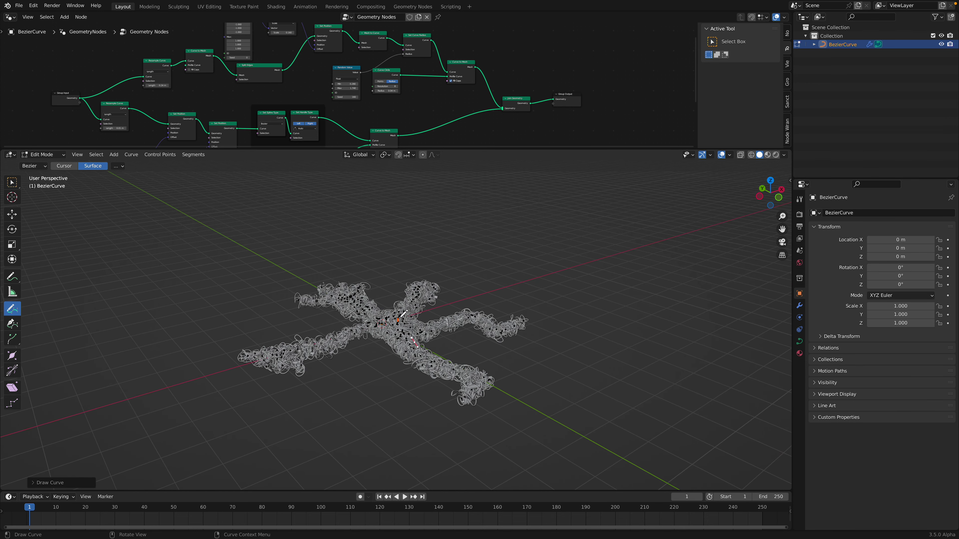
mouse_move(400, 316)
left_mouse_down()
mouse_move(480, 326)
mouse_move(504, 313)
mouse_move(540, 326)
mouse_move(501, 318)
left_mouse_up()
middle_click_drag(501, 318, 411, 371)
left_click_drag(362, 379, 368, 388)
middle_click_drag(369, 383, 359, 402)
mouse_move(358, 402)
left_mouse_down()
mouse_move(374, 417)
mouse_move(346, 415)
mouse_move(337, 398)
mouse_move(371, 414)
left_mouse_up()
left_click_drag(391, 308, 414, 327)
mouse_move(417, 335)
left_mouse_down()
mouse_move(385, 308)
mouse_move(413, 317)
mouse_move(393, 327)
left_mouse_up()
left_click_drag(398, 341, 394, 311)
mouse_move(393, 310)
middle_mouse_down()
mouse_move(403, 310)
mouse_move(385, 324)
mouse_move(385, 289)
mouse_move(458, 274)
mouse_move(438, 321)
mouse_move(376, 289)
middle_mouse_up()
key("ctrl+z")
key("ctrl+z")
key("ctrl+z")
Step: Draw additional surface strokes over the doll's head to give it more volume
left_click_drag(379, 238, 381, 236)
scroll(406, 194, "up", 3)
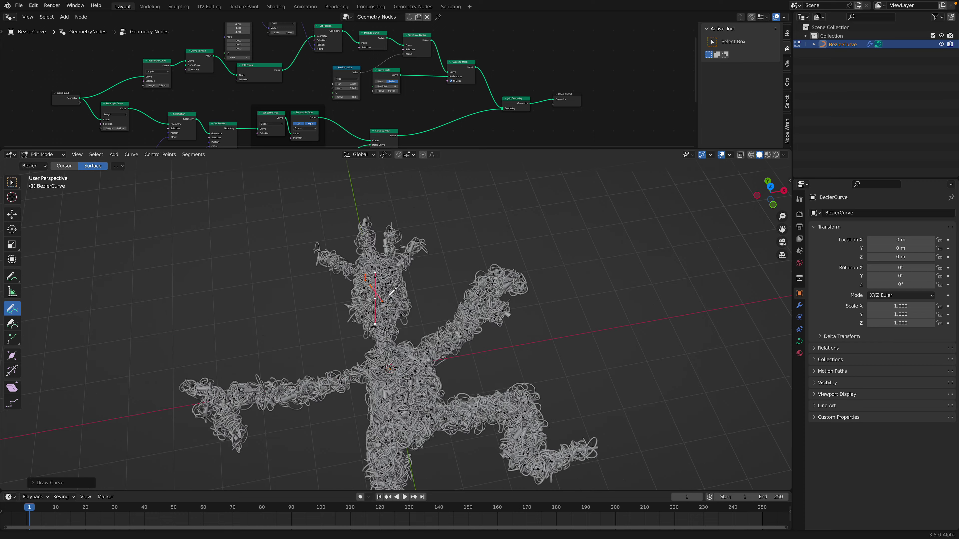
left_click_drag(414, 287, 415, 283)
left_click_drag(354, 235, 353, 289)
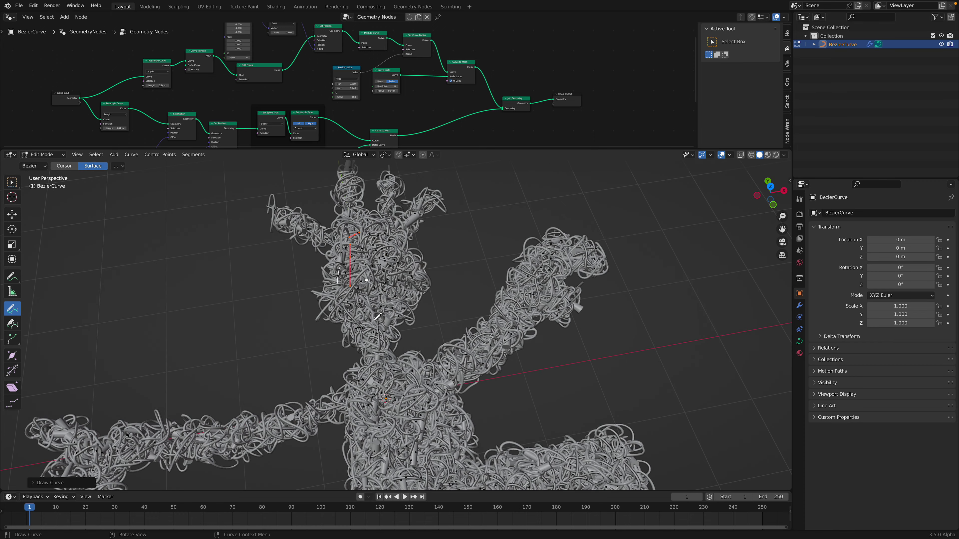
Step: Add surface strokes around the doll's torso from angled views and undo the last stroke
middle_click_drag(358, 332, 413, 300)
mouse_move(425, 382)
left_mouse_down()
mouse_move(428, 399)
mouse_move(404, 393)
left_mouse_up()
left_click_drag(452, 372, 456, 389)
middle_click_drag(441, 384, 481, 360)
left_click_drag(507, 352, 493, 363)
middle_click_drag(491, 359, 540, 326)
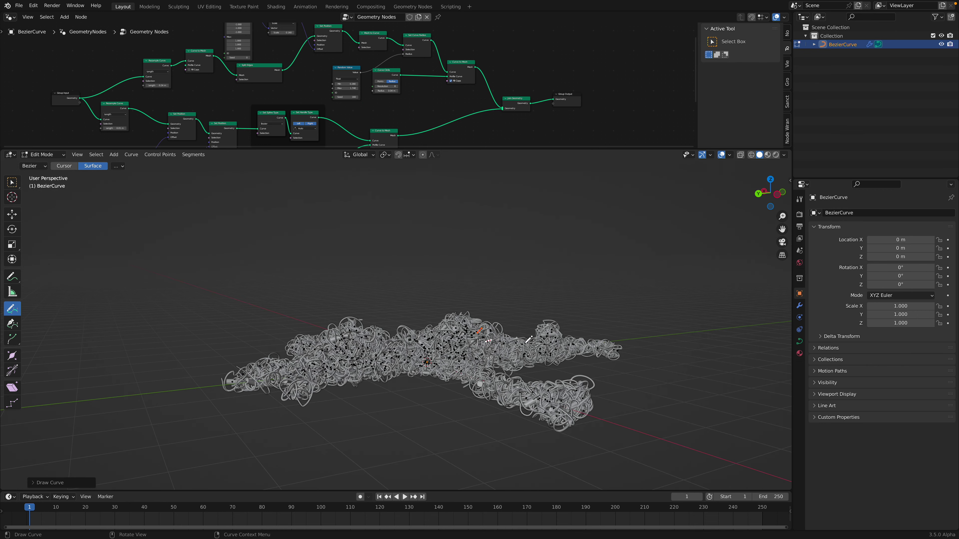
key("ctrl+z")
Step: Draw more surface strokes over the shoulder, neck and bent knee of the doll
middle_click_drag(486, 304, 434, 337)
left_click_drag(433, 337, 417, 355)
middle_click_drag(419, 349, 400, 372)
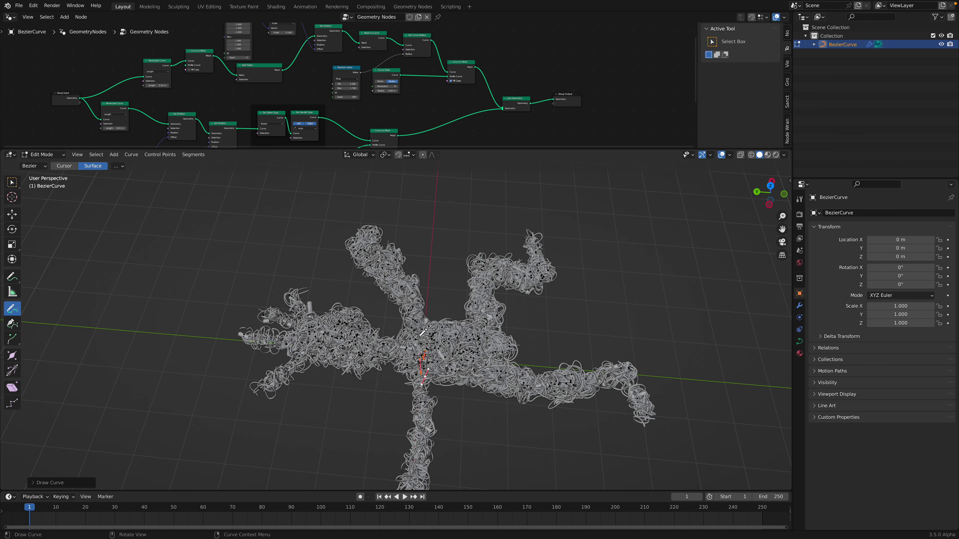
mouse_move(412, 333)
left_mouse_down()
mouse_move(410, 353)
mouse_move(355, 362)
left_mouse_up()
left_click_drag(372, 348, 382, 358)
scroll(400, 358, "down", 2)
middle_click_drag(472, 372, 445, 382)
left_click_drag(478, 408, 478, 421)
middle_click_drag(491, 302, 422, 340)
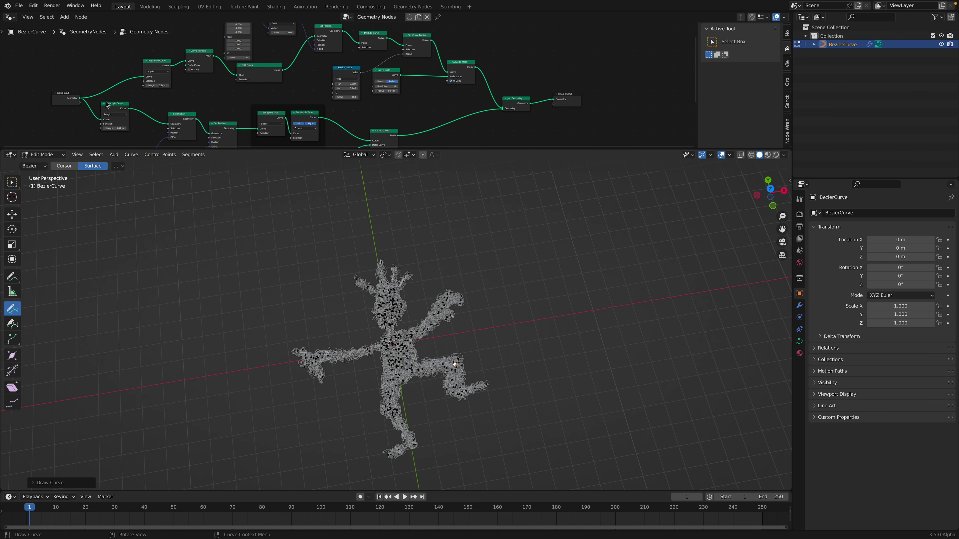
Step: Return to Object Mode, give the 3D viewport most of the window height, and save the file
left_click(43, 155)
left_click(55, 165)
scroll(568, 240, "up", 2)
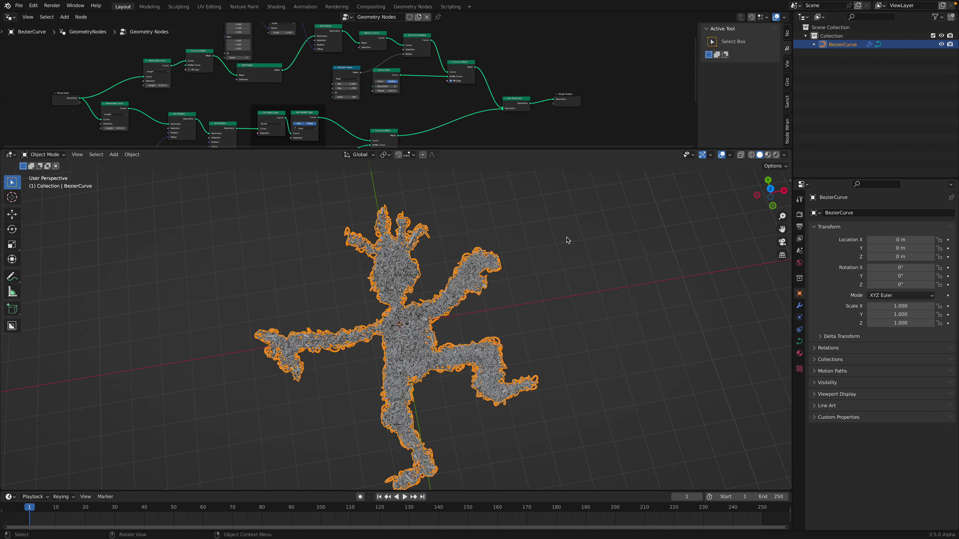
left_click_drag(648, 149, 645, 71)
middle_click_drag(641, 158, 636, 175)
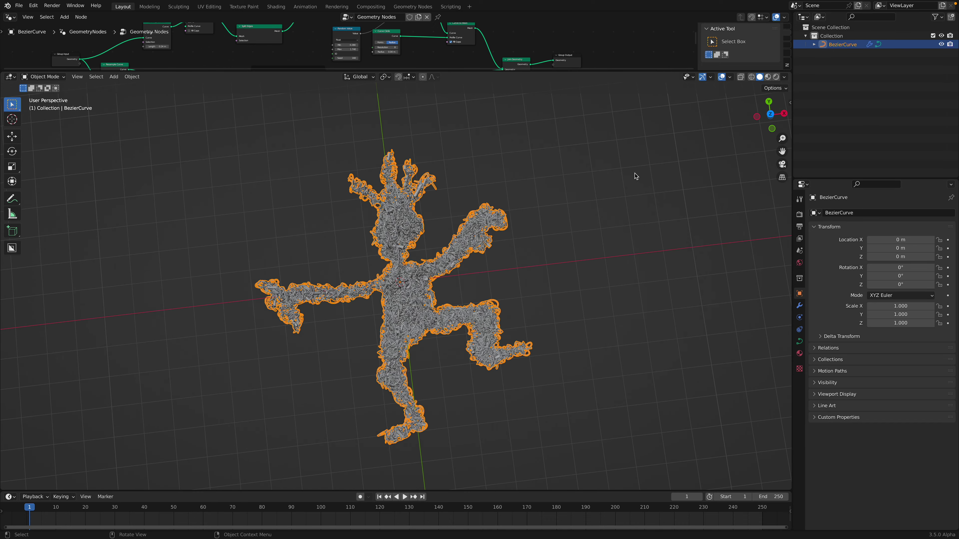
scroll(635, 175, "up", 1)
key("ctrl+s")
Step: Show the deselected doll in top view with the viewport overlays hidden
left_click(769, 114)
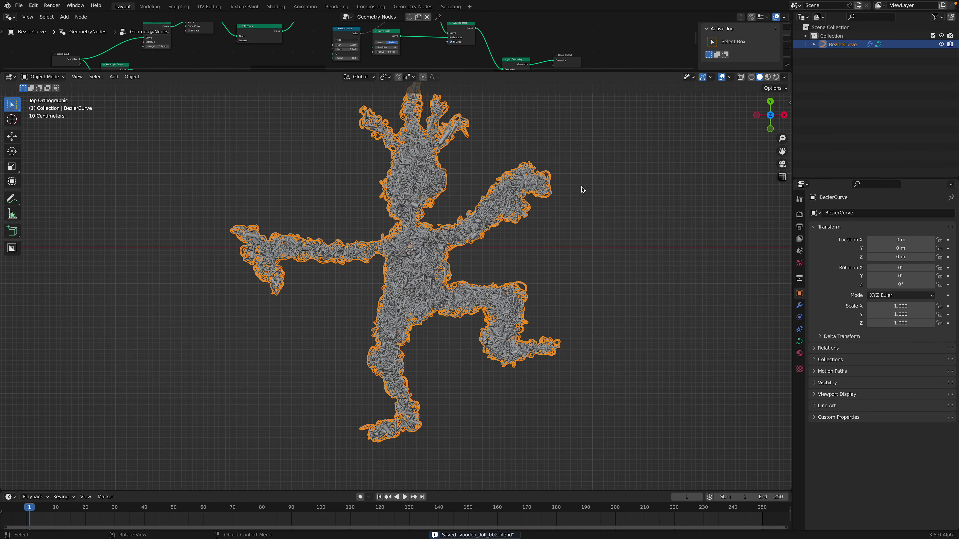
left_click(703, 147)
left_click(722, 77)
scroll(601, 204, "down", 1)
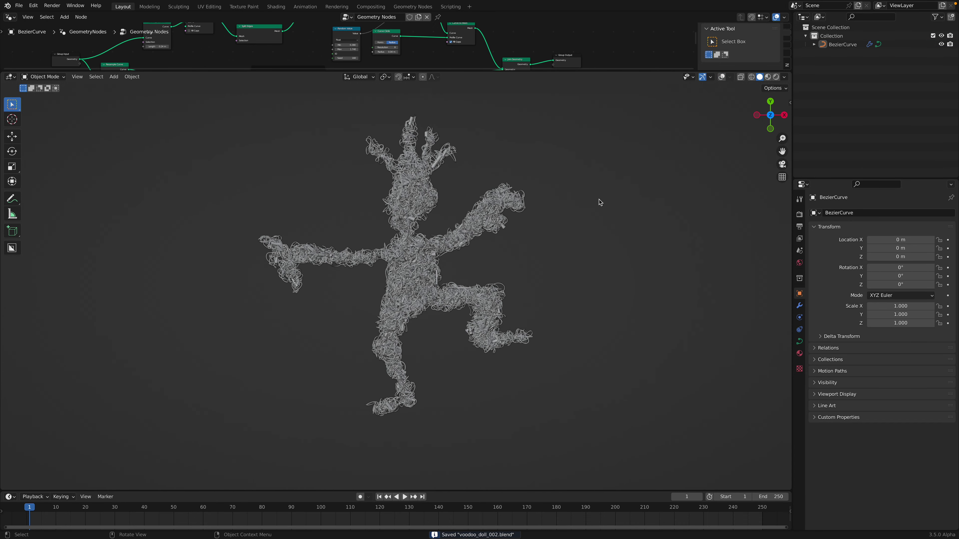
Step: Enable cavity shading for the string doll in the viewport, with shadows left off
scroll(288, 188, "up", 1)
middle_click_drag(286, 188, 290, 188)
scroll(291, 187, "down", 1)
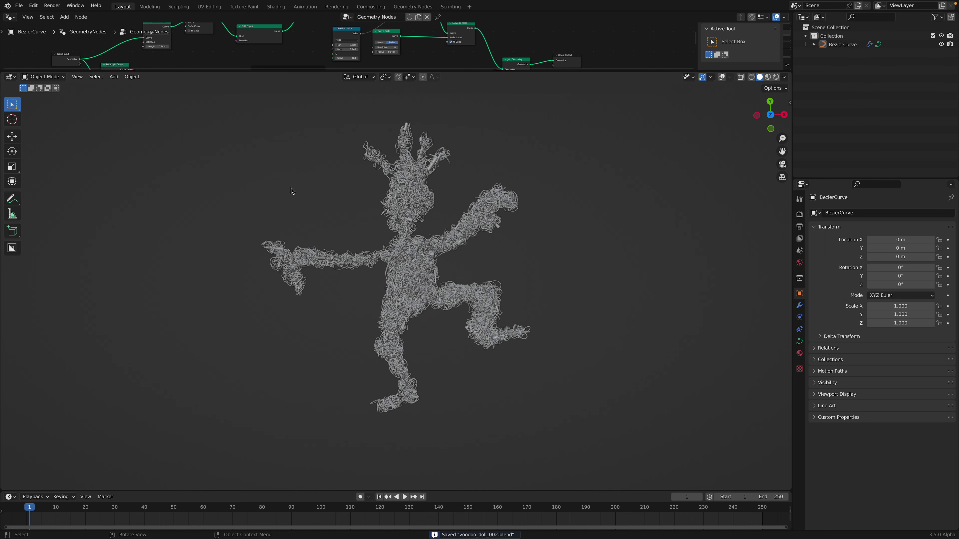
left_click(785, 77)
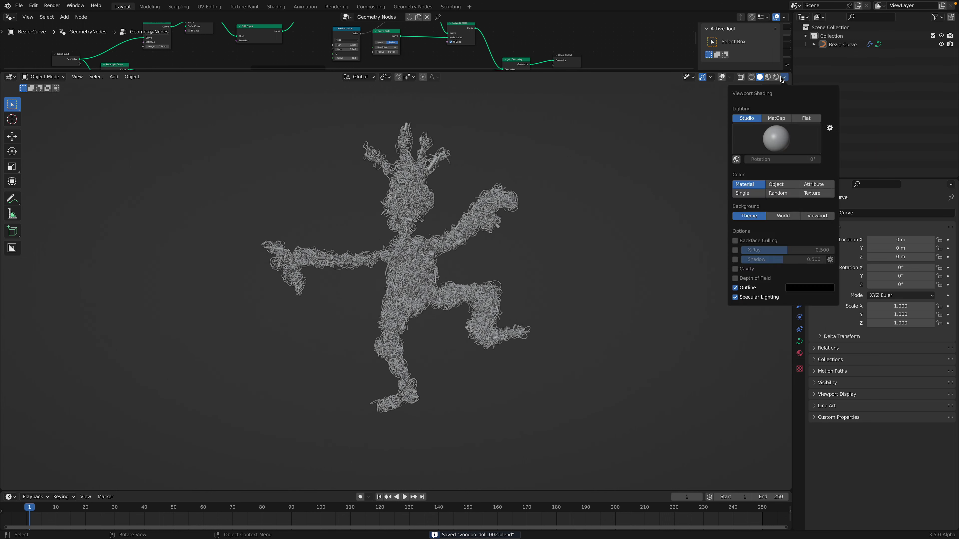
left_click(737, 260)
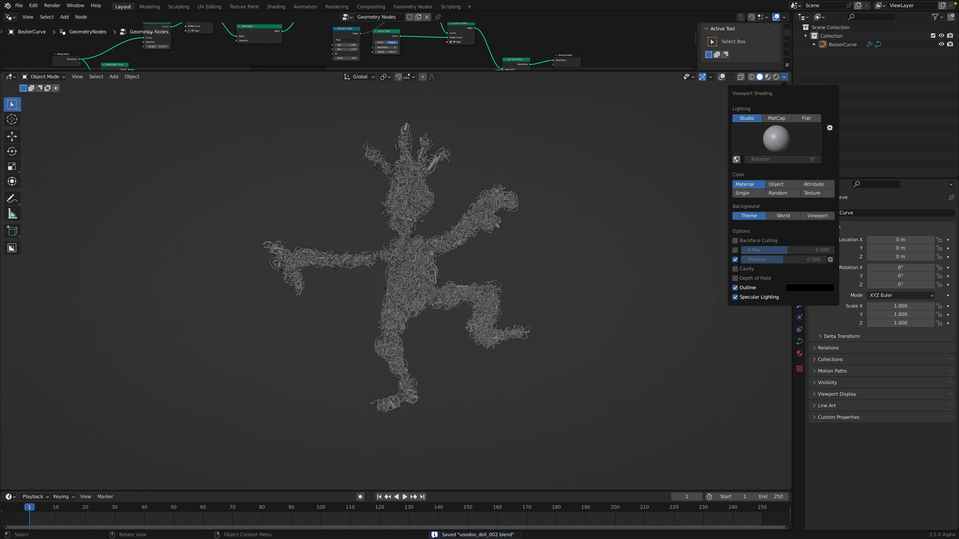
left_click(736, 260)
left_click(734, 269)
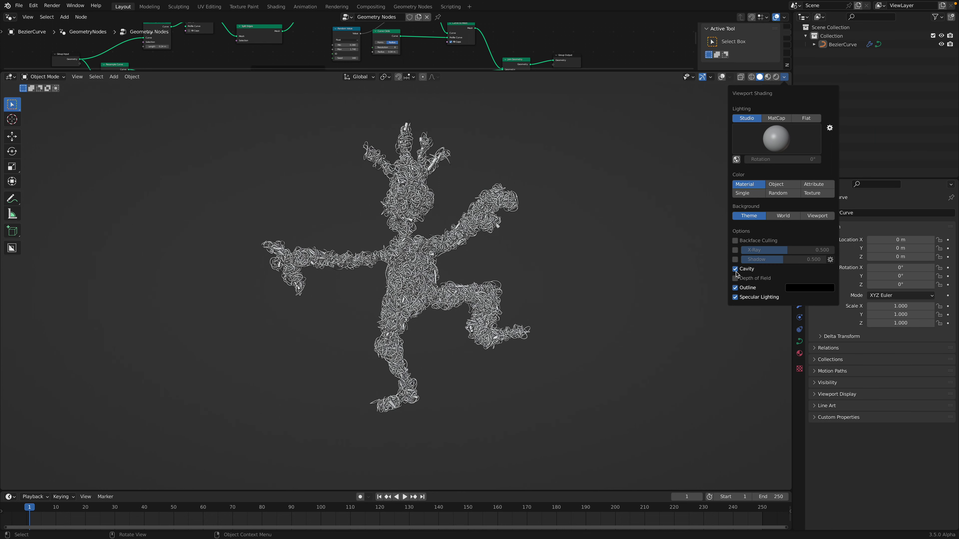
middle_click_drag(422, 212, 428, 215)
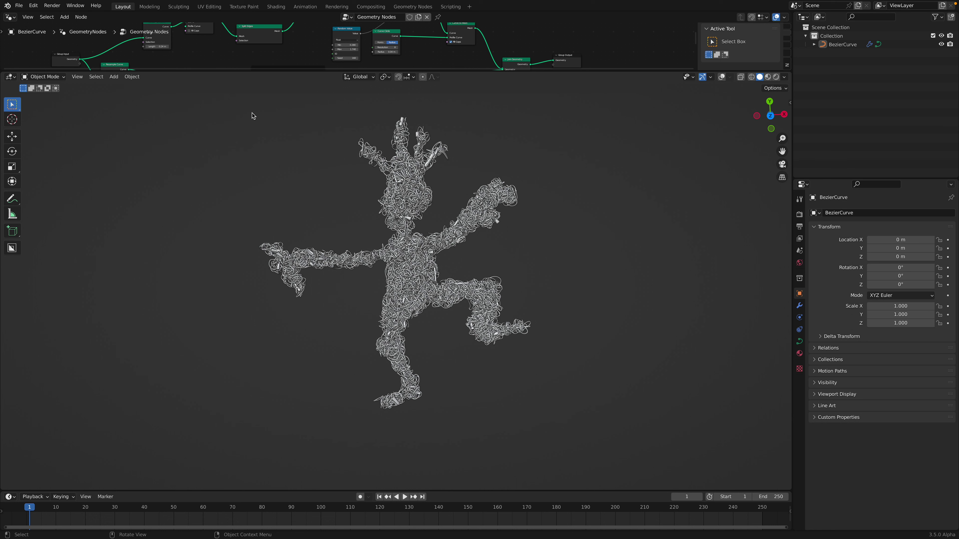
Step: Capture a square screenshot around the whole string doll and save the Blender file
left_click_drag(245, 109, 554, 418)
key("ctrl+s")
Step: Switch to Safari and open mage.space in a new tab
key("ctrl+Left")
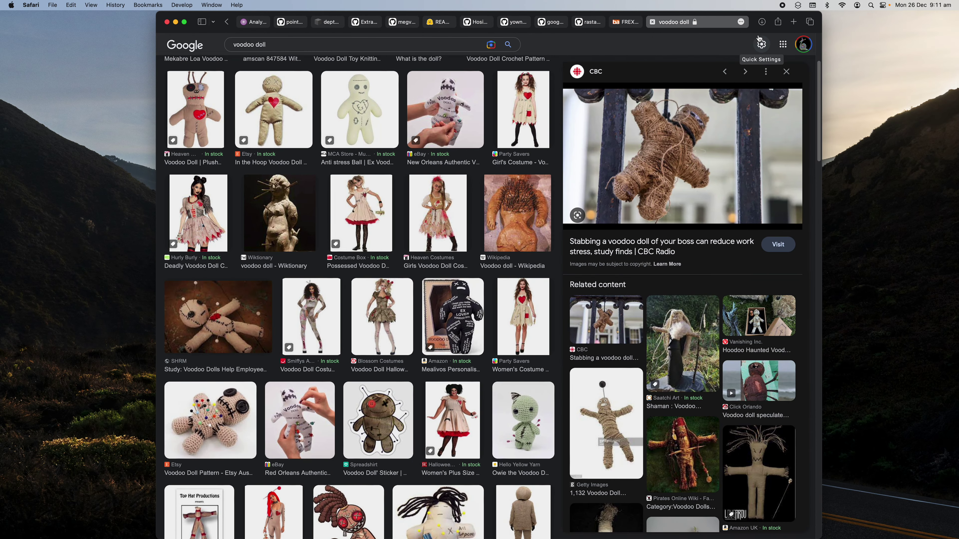
left_click(793, 23)
type("mage.space")
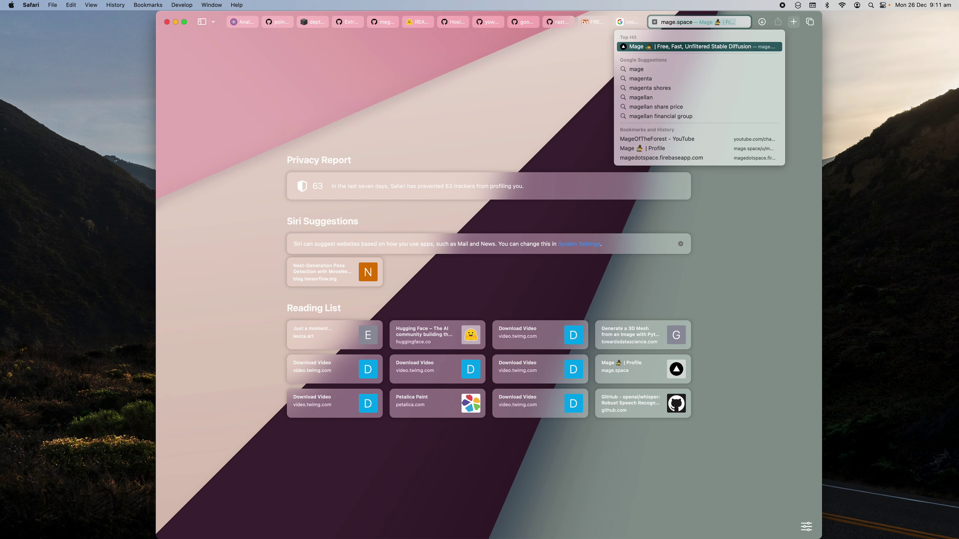
key("Return")
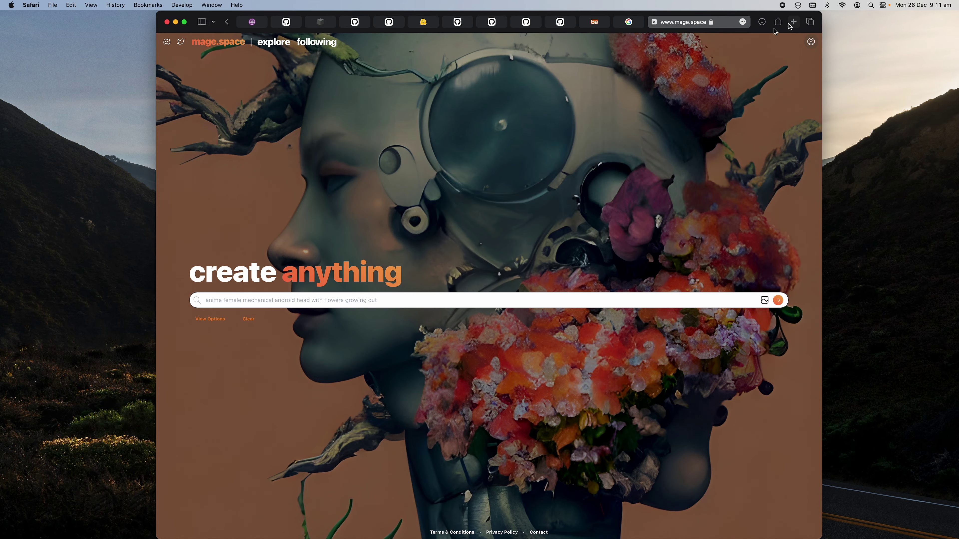
Step: Upload the doll screenshot from the Desktop as the image-to-image source
left_click(765, 300)
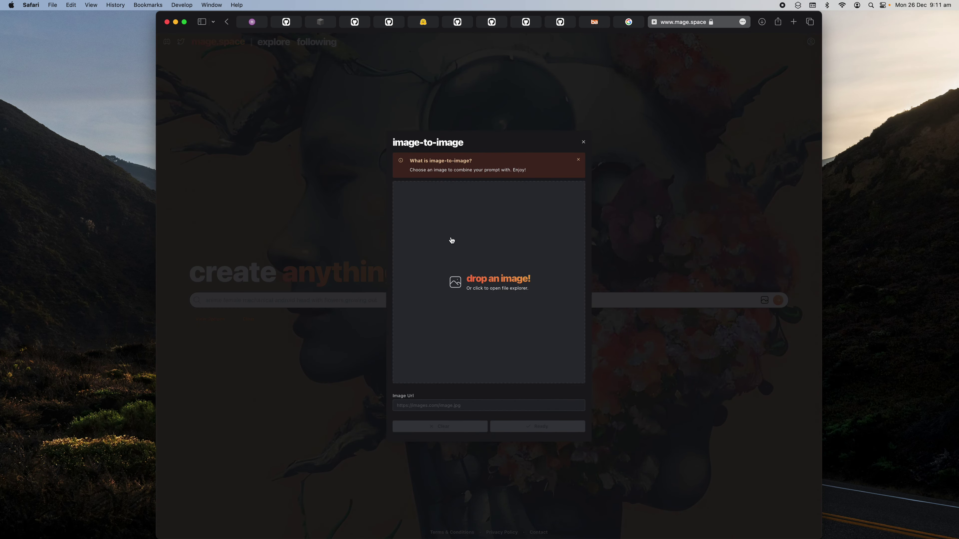
left_click(452, 240)
left_click(279, 434)
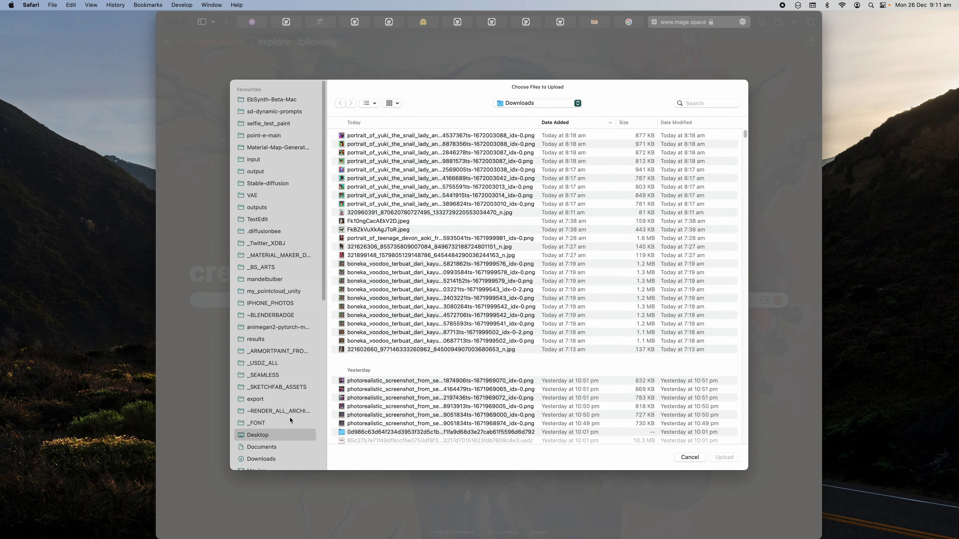
double_click(362, 145)
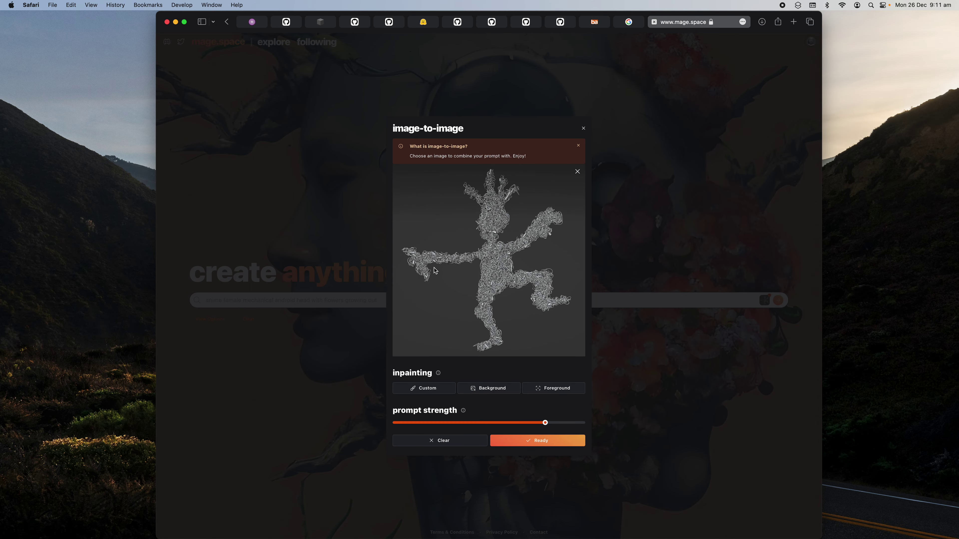
Step: Lower the image-to-image prompt strength slightly, to just under three quarters, and accept the source image
mouse_move(544, 422)
left_mouse_down()
mouse_move(556, 422)
mouse_move(529, 422)
mouse_move(536, 421)
left_mouse_up()
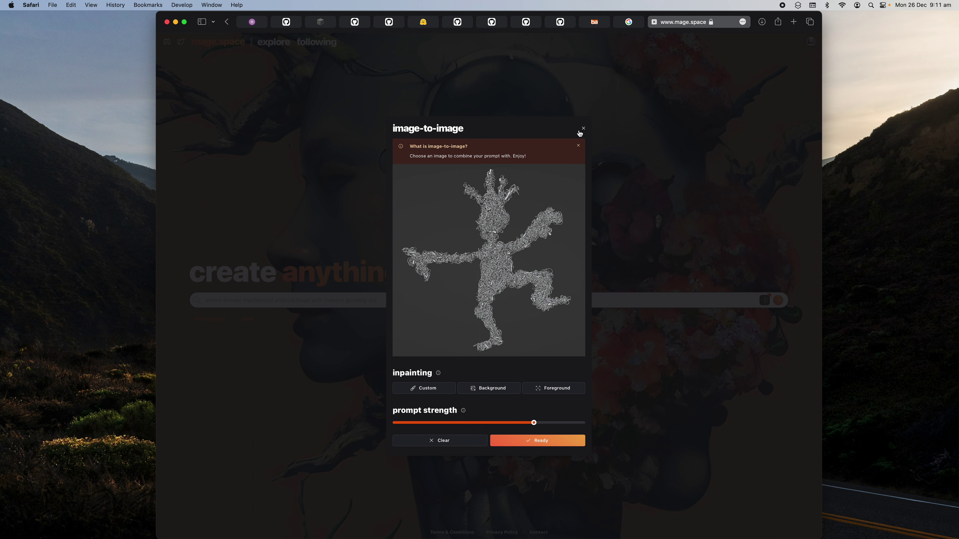
left_click(528, 423)
left_click(541, 440)
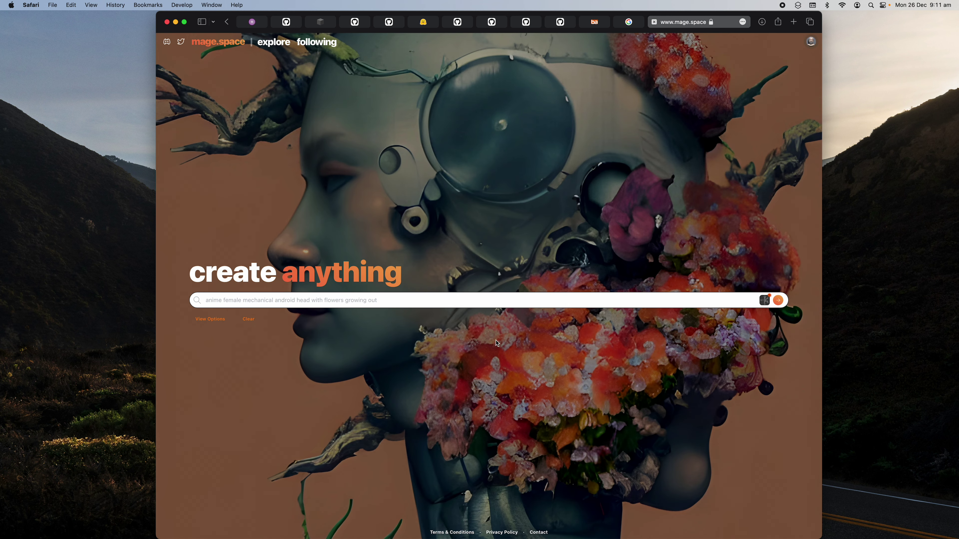
Step: Generate an image from the prompt "voodoo dolls made of hairs sticks fur eyes made buttons" and show the generation options
left_click(453, 300)
type("v")
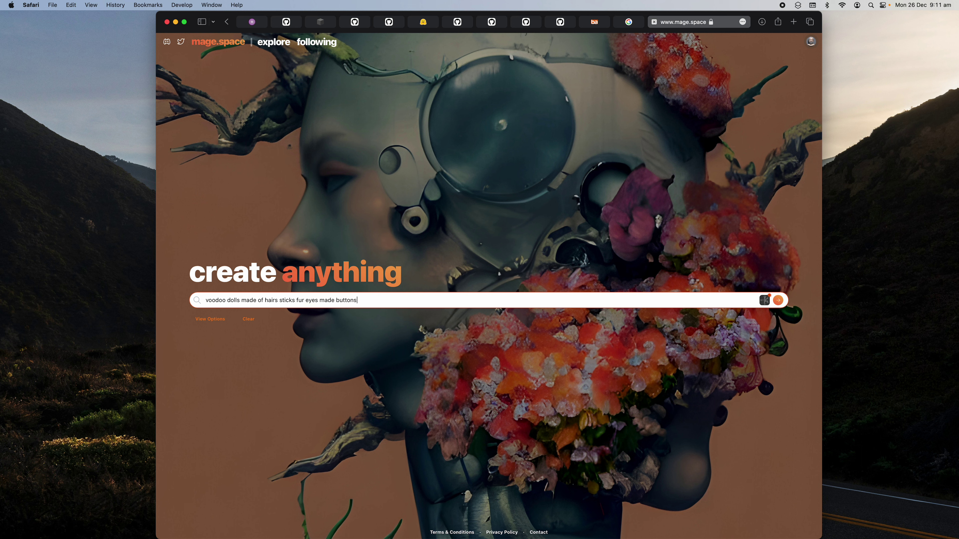
key("Return")
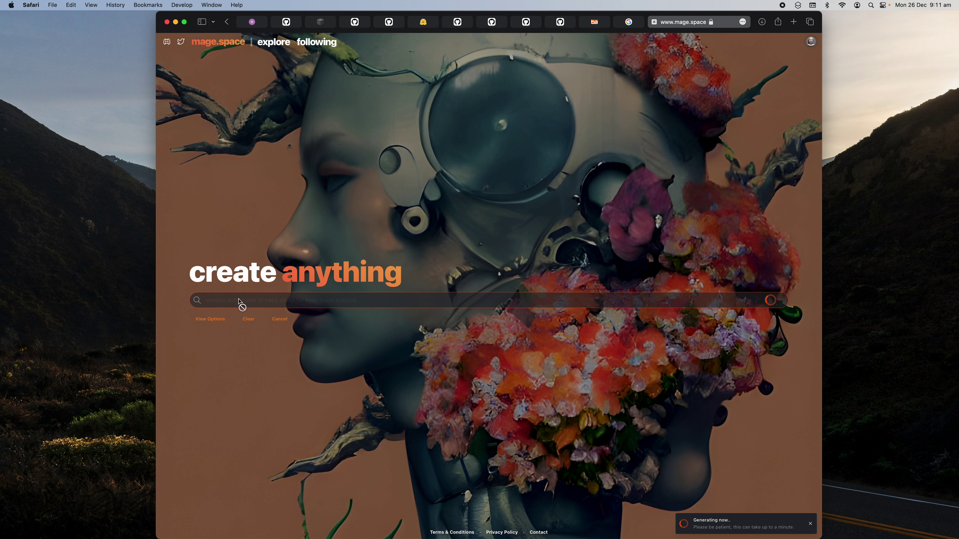
left_click(222, 318)
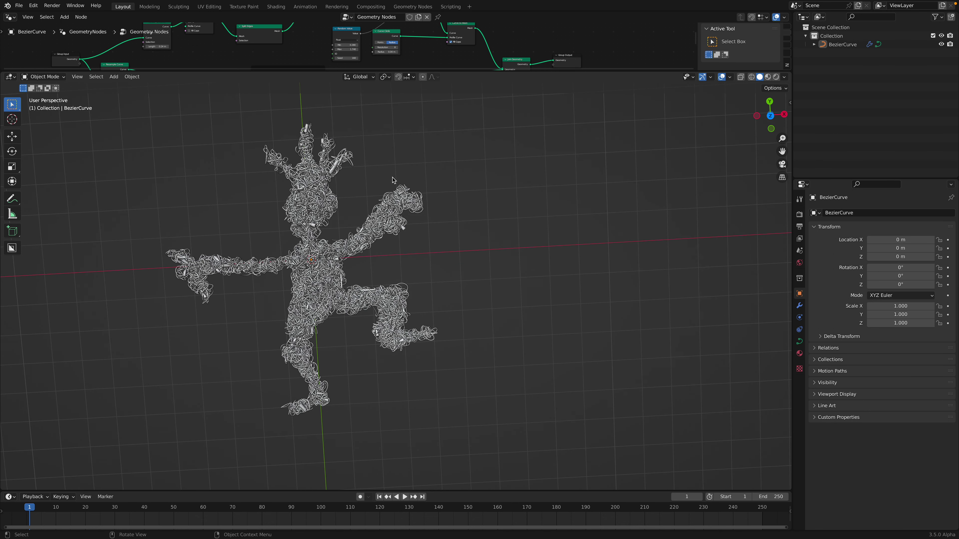
Step: Duplicate the string doll and place the copy beside the original, about 8.87 m along X
left_click(312, 235)
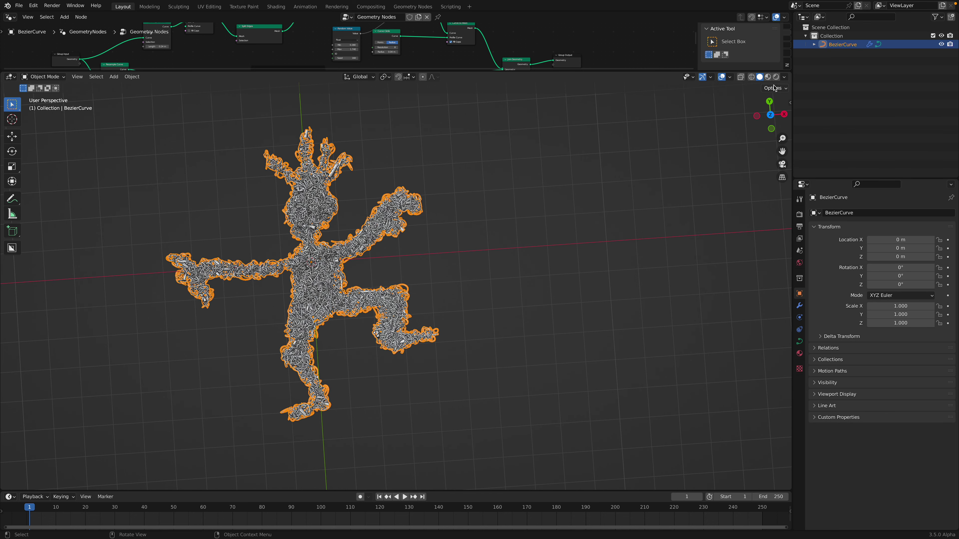
left_click(785, 77)
middle_click_drag(491, 243, 434, 236, "shift")
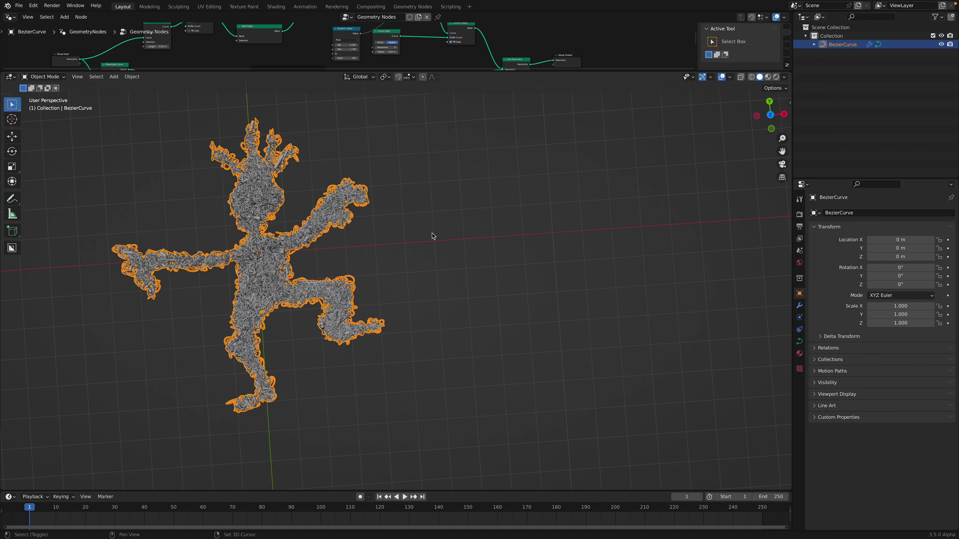
key("shift+d")
left_click(558, 242)
middle_click_drag(558, 242, 523, 241, "shift")
Step: Convert the duplicated doll to a mesh
right_click(523, 240)
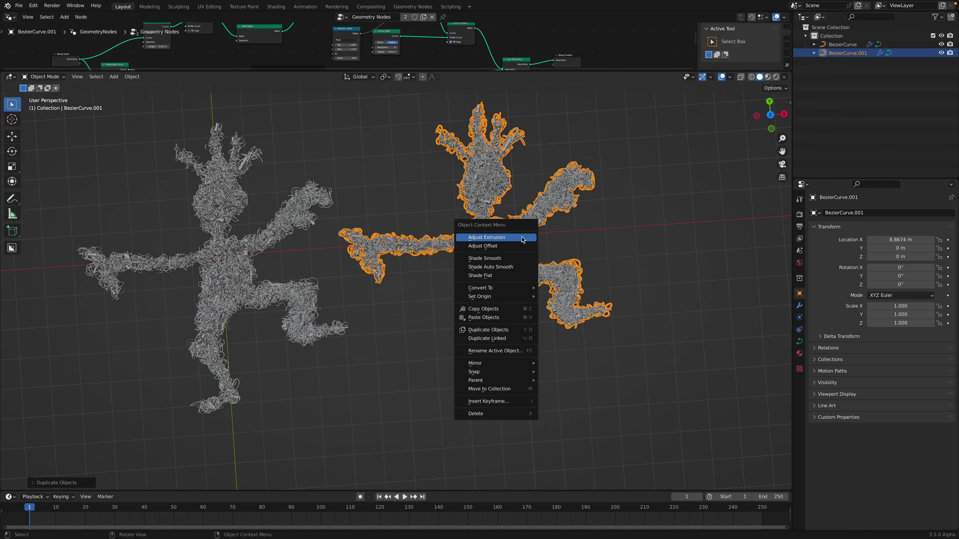
mouse_move(503, 288)
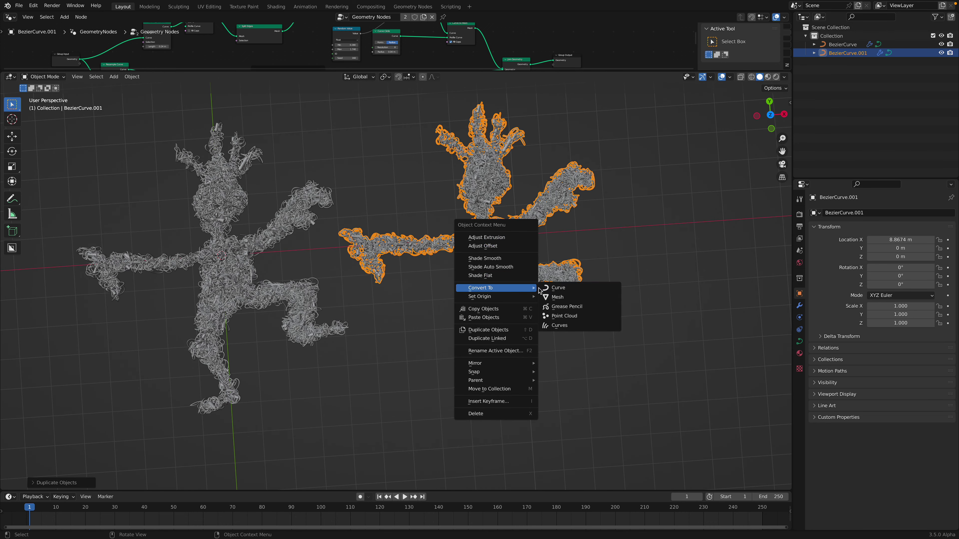
left_click(556, 296)
Step: Enter Sculpt Mode on the mesh doll, show the brush names and choose the Paint brush
left_click(53, 77)
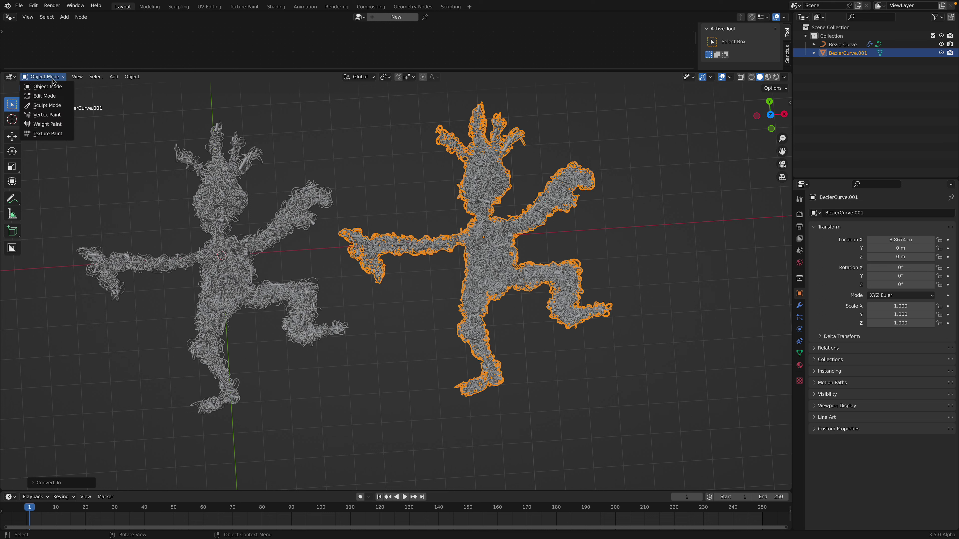
key("Return")
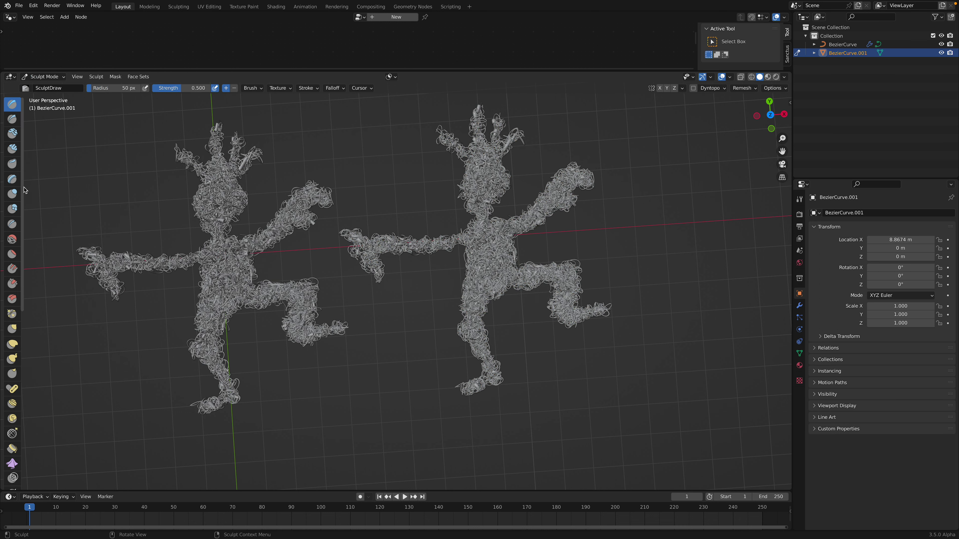
left_click_drag(22, 186, 68, 192)
scroll(34, 340, "down", 6)
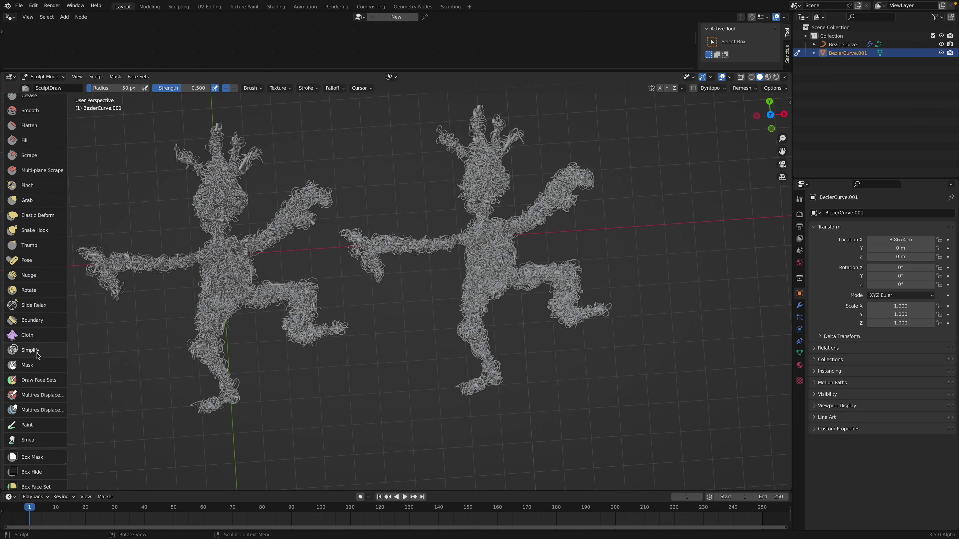
scroll(32, 366, "down", 3)
left_click(30, 348)
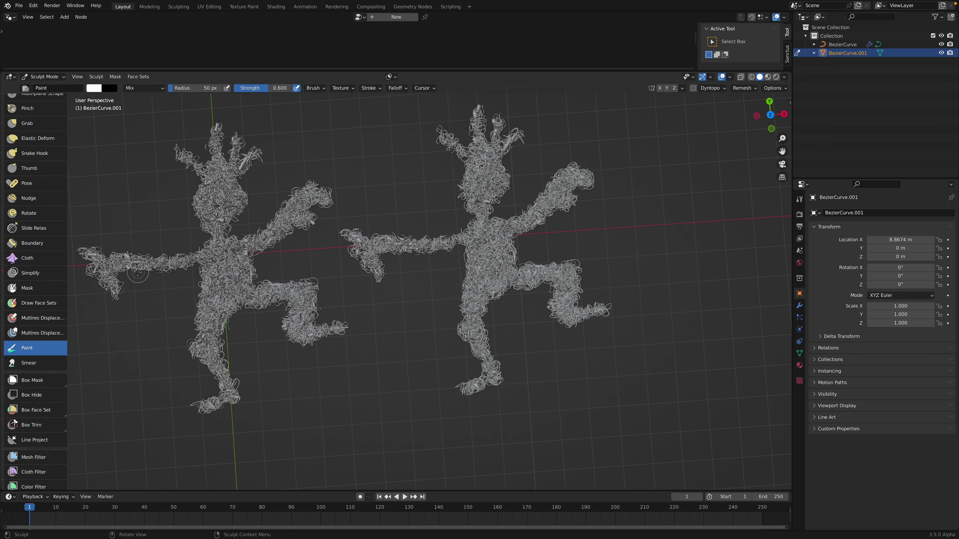
Step: Set the paint colour to orange and paint over the mesh doll's head, torso, arms and legs
left_click(94, 87)
left_click(103, 102)
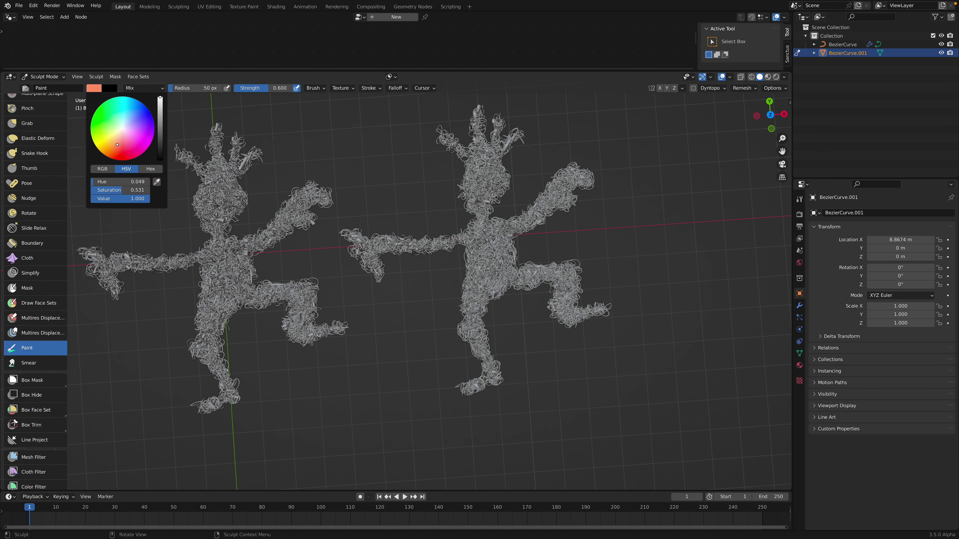
mouse_move(489, 234)
left_mouse_down()
mouse_move(470, 148)
mouse_move(493, 151)
mouse_move(481, 265)
mouse_move(434, 245)
mouse_move(485, 336)
mouse_move(499, 395)
mouse_move(496, 279)
mouse_move(585, 313)
mouse_move(536, 211)
left_mouse_up()
left_click_drag(495, 238, 492, 233)
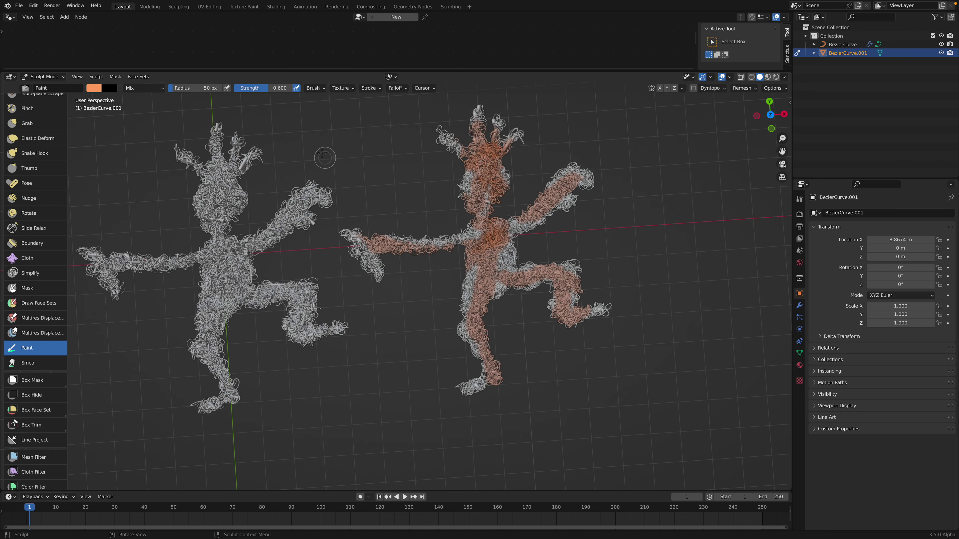
Step: Change the paint colour to blue and paint the mesh doll's hair, hands, feet and parts of its body
right_click(364, 164)
left_click(342, 129)
mouse_move(460, 162)
left_mouse_down()
mouse_move(465, 198)
mouse_move(468, 149)
mouse_move(482, 133)
mouse_move(563, 176)
mouse_move(529, 223)
mouse_move(450, 253)
mouse_move(358, 249)
mouse_move(370, 266)
left_mouse_up()
mouse_move(468, 240)
left_mouse_down()
mouse_move(464, 313)
mouse_move(476, 385)
mouse_move(498, 291)
mouse_move(523, 265)
left_mouse_up()
mouse_move(566, 296)
left_mouse_down()
mouse_move(583, 307)
mouse_move(558, 269)
mouse_move(505, 242)
mouse_move(507, 227)
left_mouse_up()
mouse_move(515, 178)
left_mouse_down()
mouse_move(443, 142)
mouse_move(485, 159)
left_mouse_up()
Step: Switch the paint back to orange and add strokes over the mesh doll's hair, head, torso, arms and legs
right_click(436, 207)
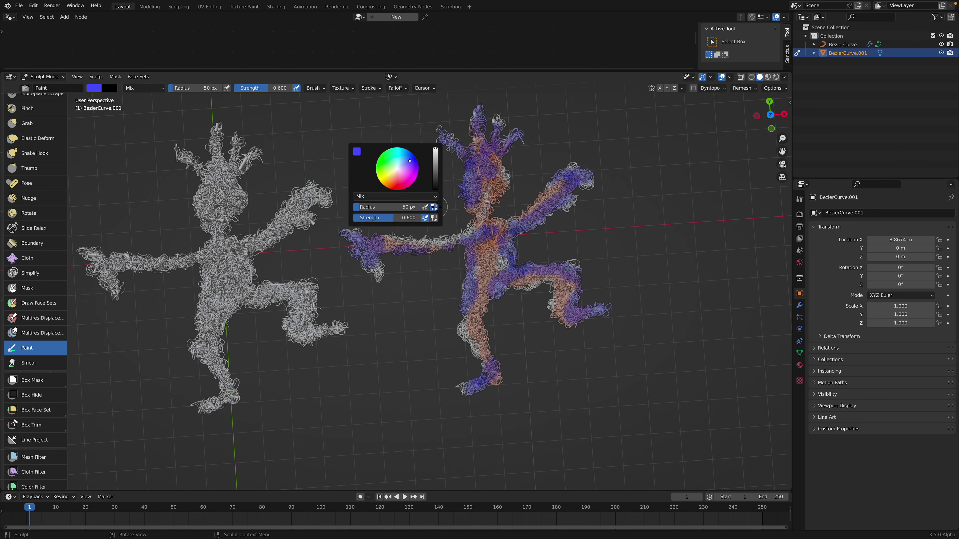
left_click_drag(406, 176, 394, 180)
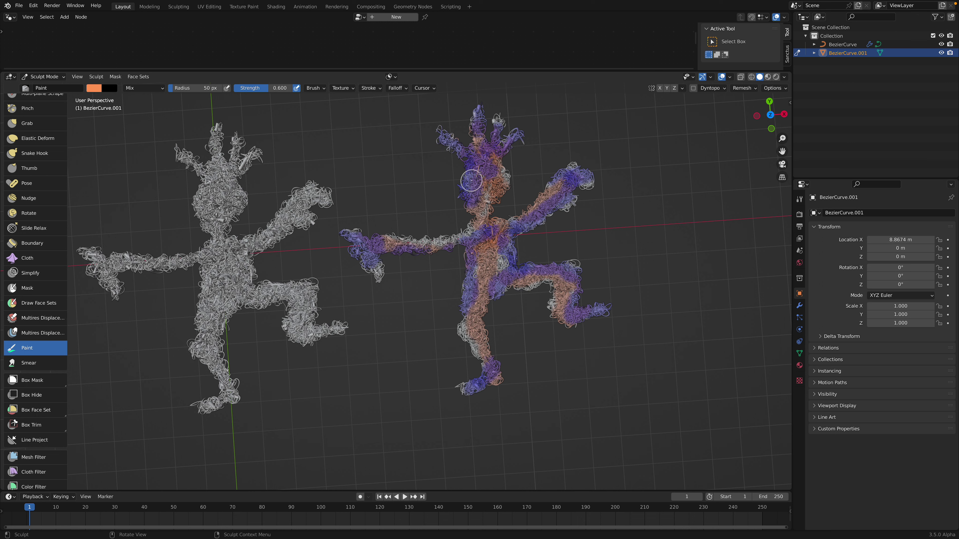
left_click_drag(471, 160, 488, 146)
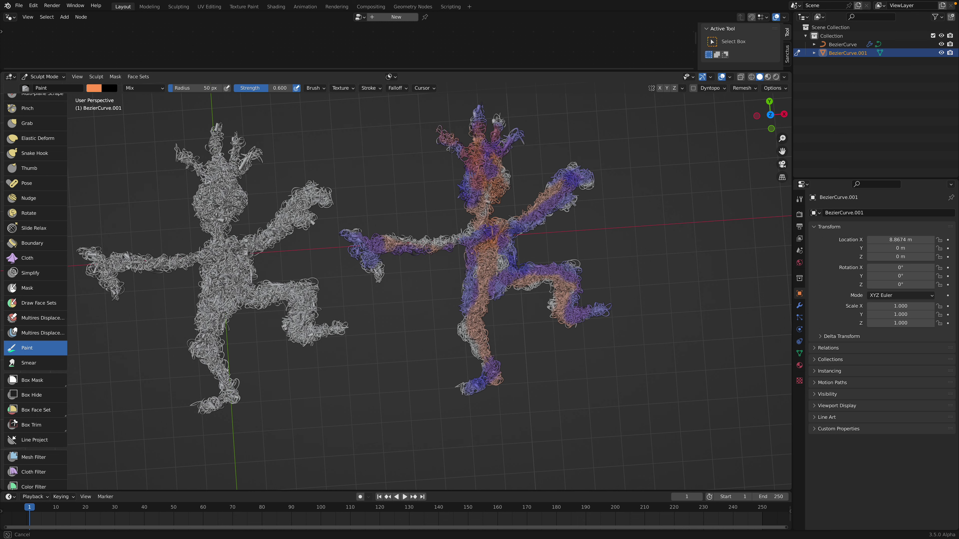
mouse_move(491, 231)
left_mouse_down()
mouse_move(516, 218)
mouse_move(430, 242)
mouse_move(488, 267)
left_mouse_up()
scroll(483, 171, "up", 2)
scroll(546, 132, "down", 1)
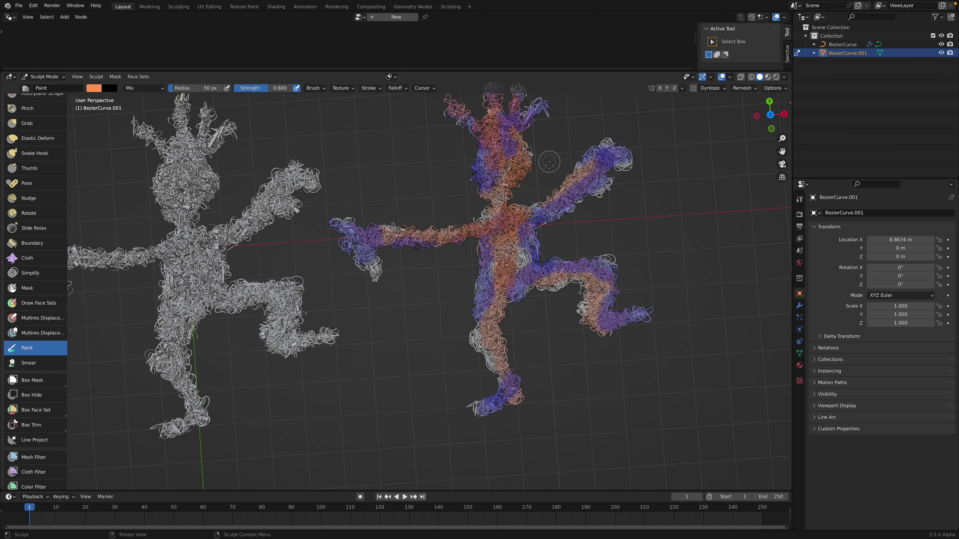
left_click_drag(506, 352, 520, 398)
left_click_drag(507, 288, 549, 261)
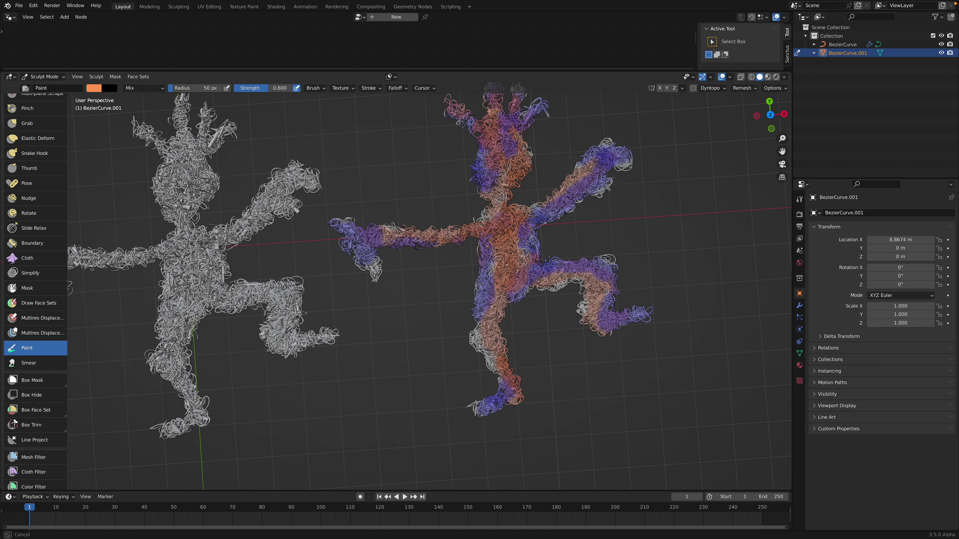
Step: Return to Object Mode, save the file and deselect the painted doll
mouse_move(508, 172)
middle_mouse_down()
mouse_move(500, 226)
mouse_move(392, 193)
middle_mouse_up()
left_click(40, 77)
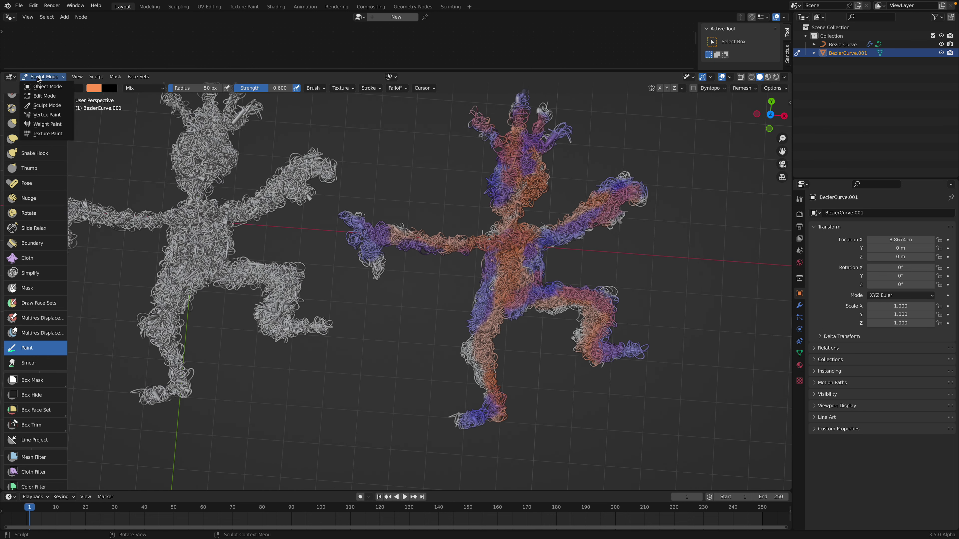
middle_click_drag(462, 205, 515, 203, "shift")
key("ctrl+s")
left_click(515, 200)
Step: Check the image generation's progress in Safari and switch back to Blender
key("ctrl+Left")
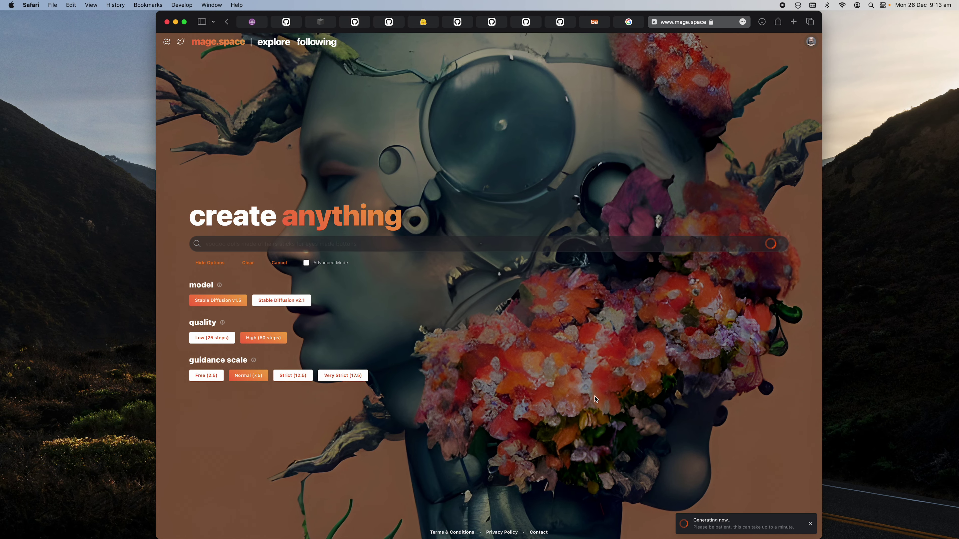
key("ctrl+Right")
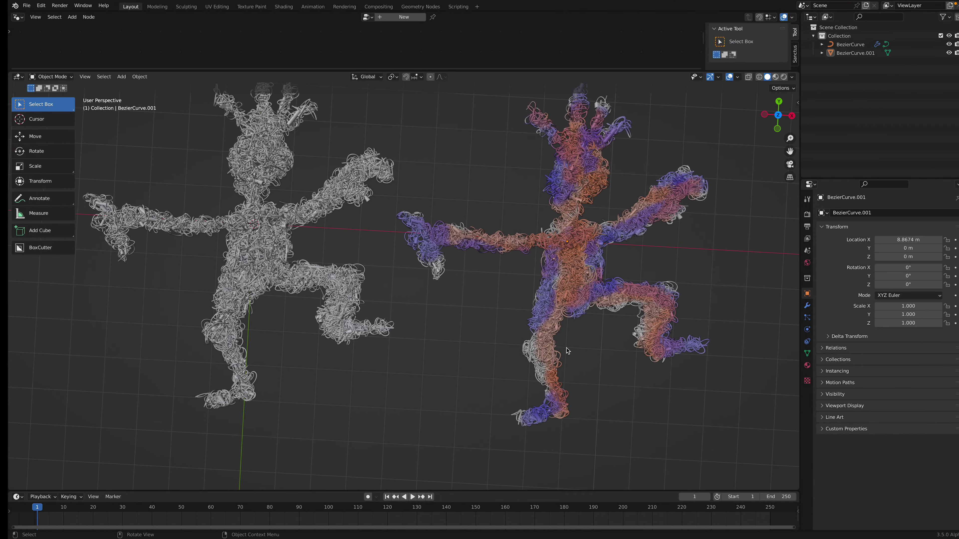
Step: Enter Sculpt Mode on the painted doll and thicken its strands using the Inflate brush with radius 221 px and strength 0.507
left_click(42, 77)
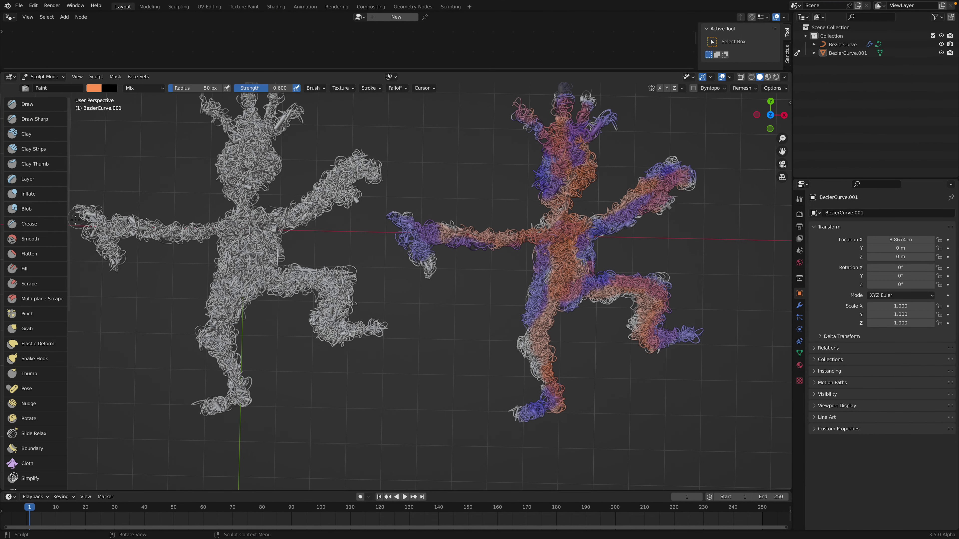
left_click_drag(68, 245, 84, 246)
scroll(74, 370, "down", 5)
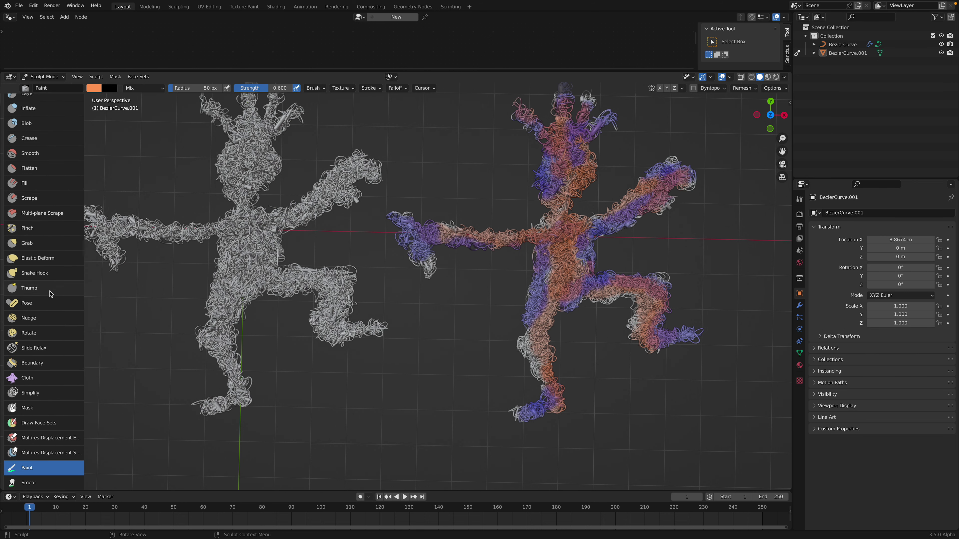
scroll(50, 206, "up", 3)
left_click(44, 152)
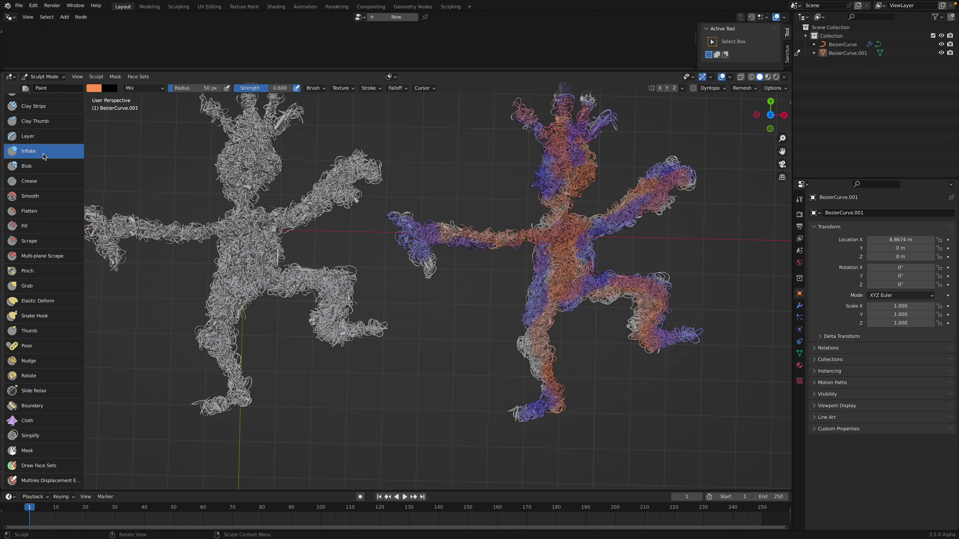
mouse_move(111, 86)
left_mouse_down()
mouse_move(134, 86)
mouse_move(110, 88)
left_mouse_up()
left_click_drag(177, 89, 178, 89)
mouse_move(446, 237)
left_mouse_down()
mouse_move(502, 237)
mouse_move(561, 255)
mouse_move(550, 149)
mouse_move(589, 159)
mouse_move(635, 196)
mouse_move(632, 307)
left_mouse_up()
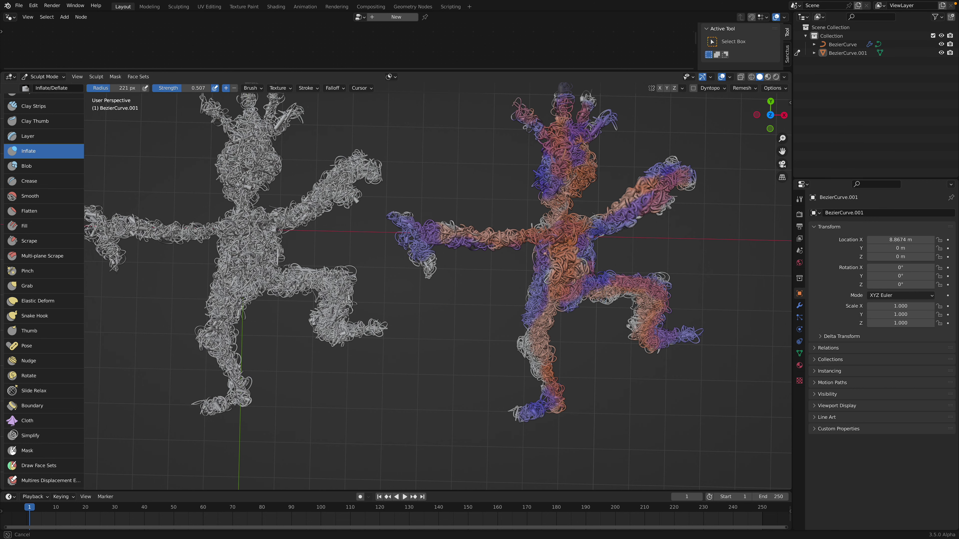
scroll(622, 377, "up", 2)
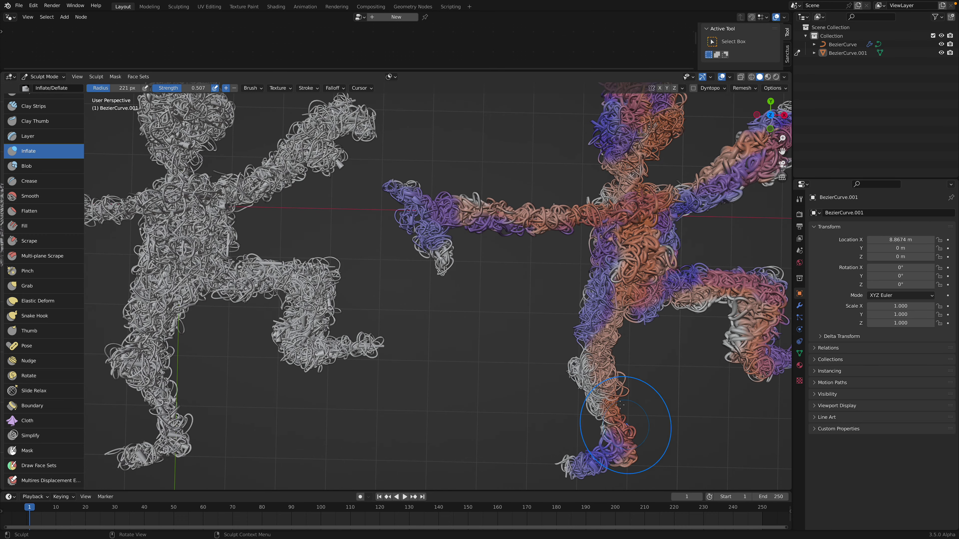
scroll(604, 378, "down", 2)
scroll(568, 204, "up", 3)
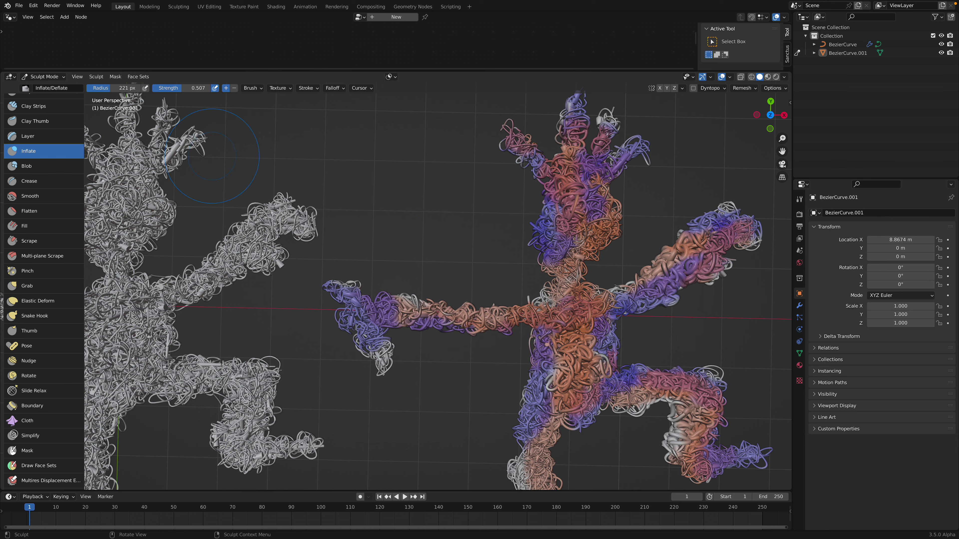
Step: Return to Object Mode, move the painted doll along X to about 10.711 m and deselect it
left_click(45, 77)
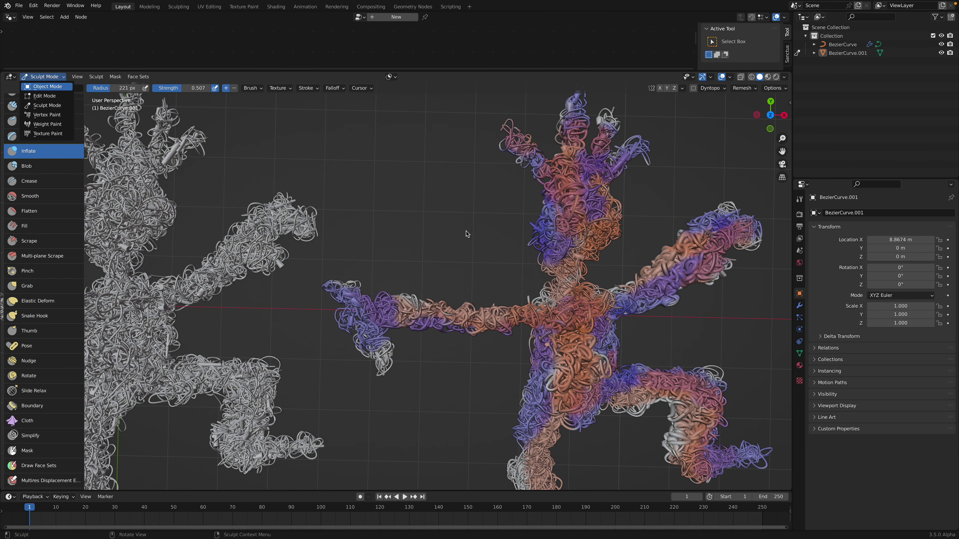
scroll(468, 234, "down", 2)
middle_click_drag(506, 283, 446, 251, "shift")
left_click(447, 252)
key("g")
key("x")
left_click(523, 248)
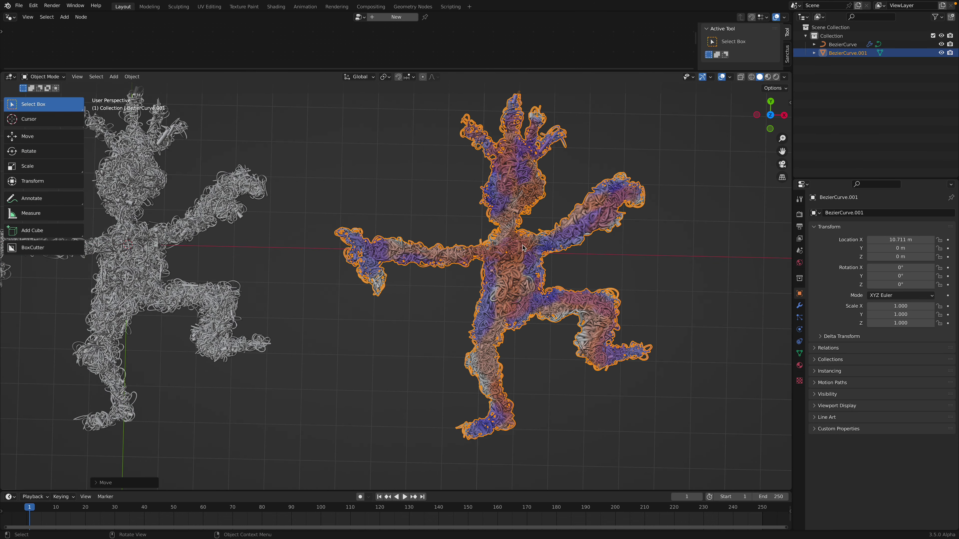
left_click(472, 99)
middle_click_drag(472, 99, 428, 318)
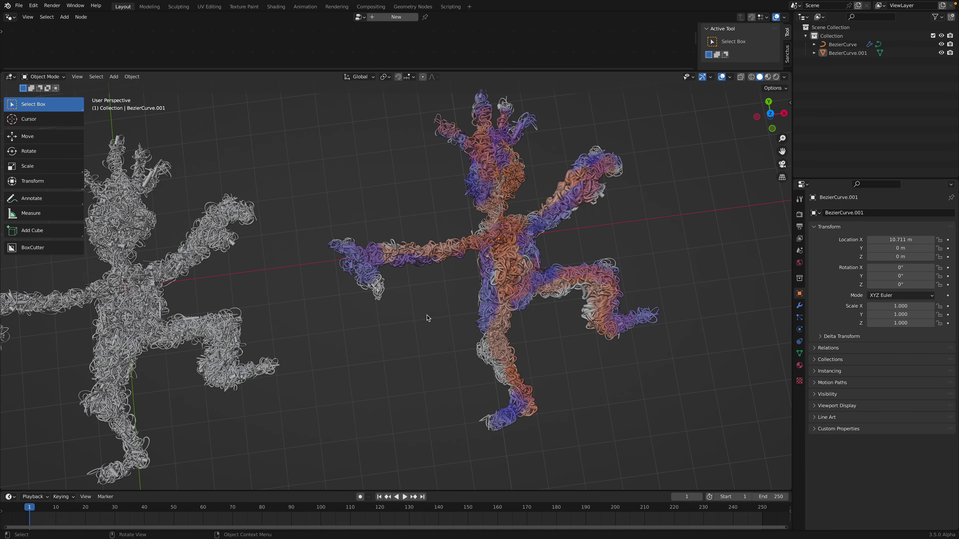
mouse_move(507, 232)
middle_mouse_down()
mouse_move(475, 175)
mouse_move(502, 235)
middle_mouse_up()
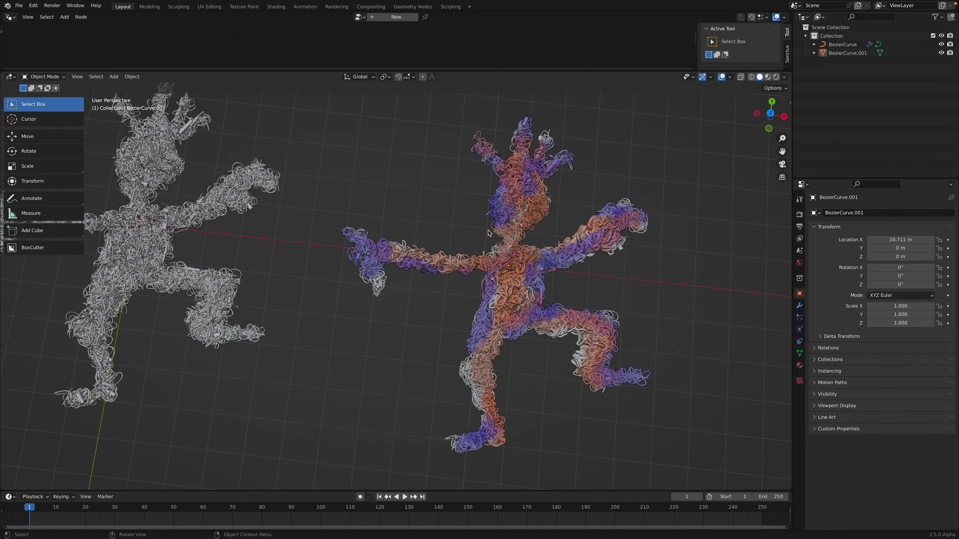
Step: Select the painted doll, enter Sculpt Mode and shift its colours towards yellow and purple with the Hue Color Filter
left_click(500, 173)
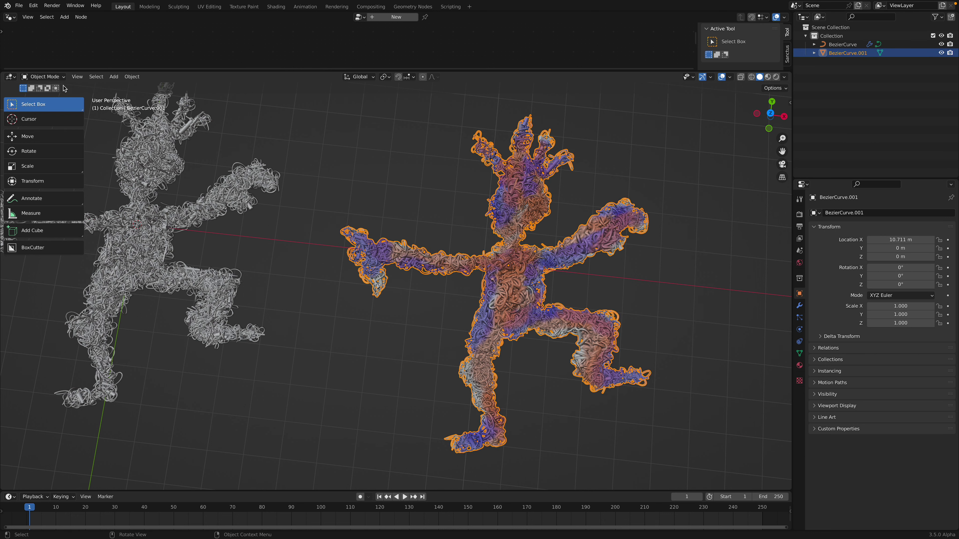
left_click(55, 78)
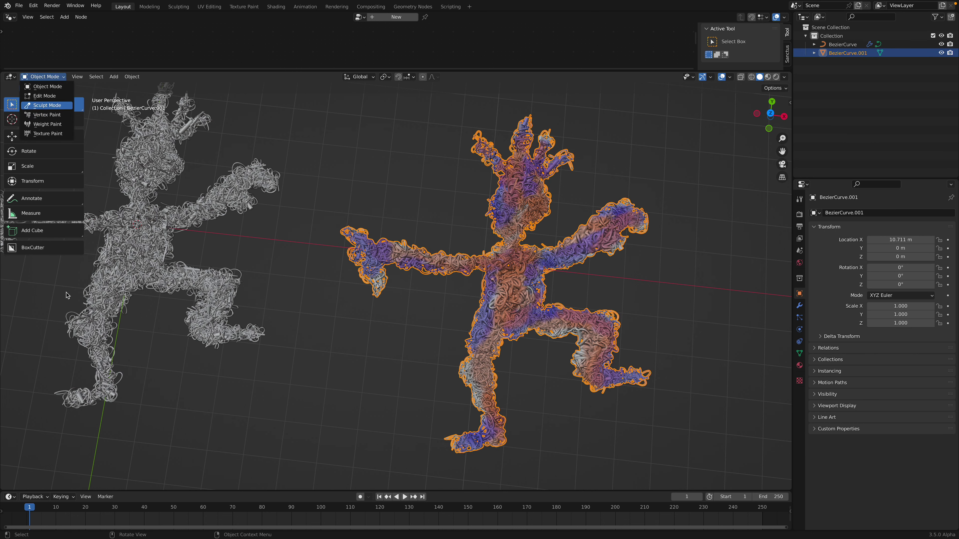
key("Return")
scroll(65, 423, "down", 10)
scroll(65, 424, "down", 5)
scroll(49, 416, "down", 1)
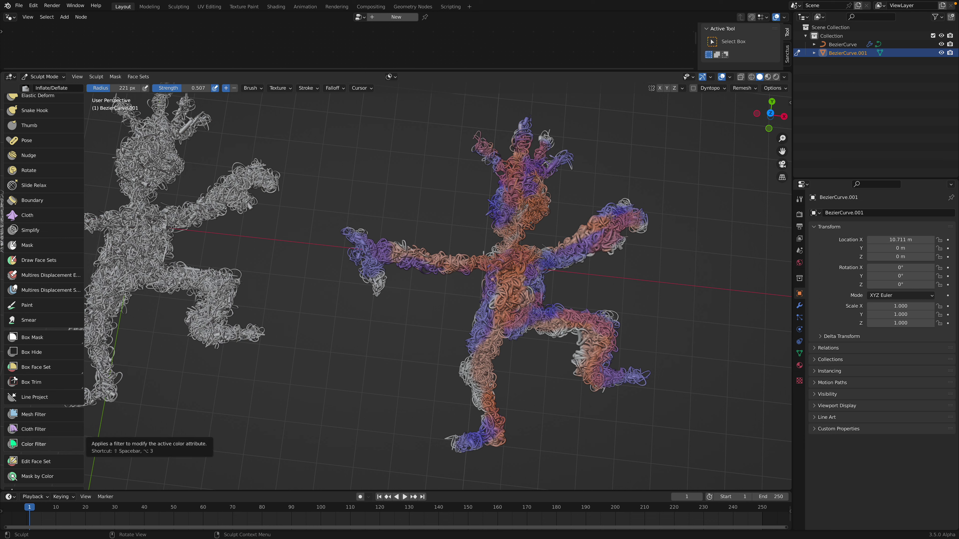
scroll(44, 446, "down", 2)
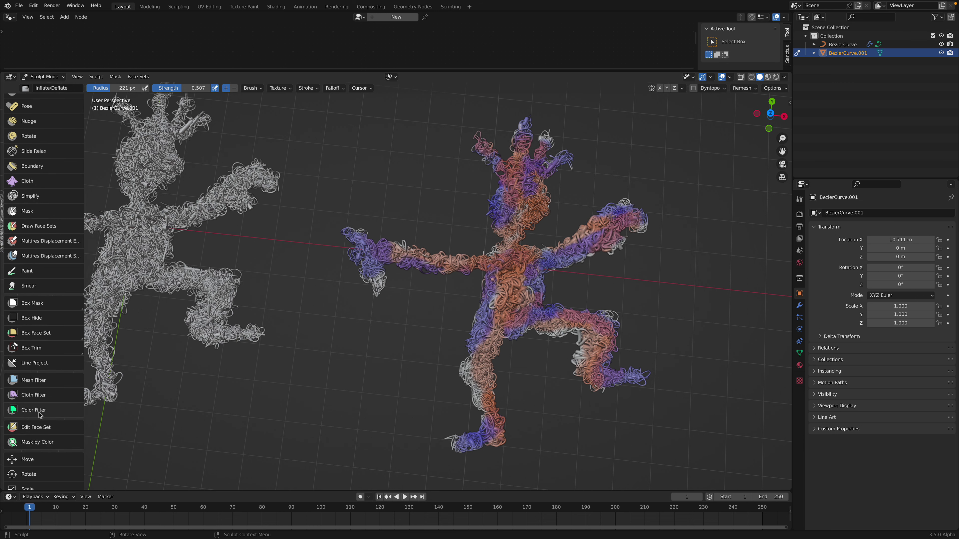
left_click(42, 414)
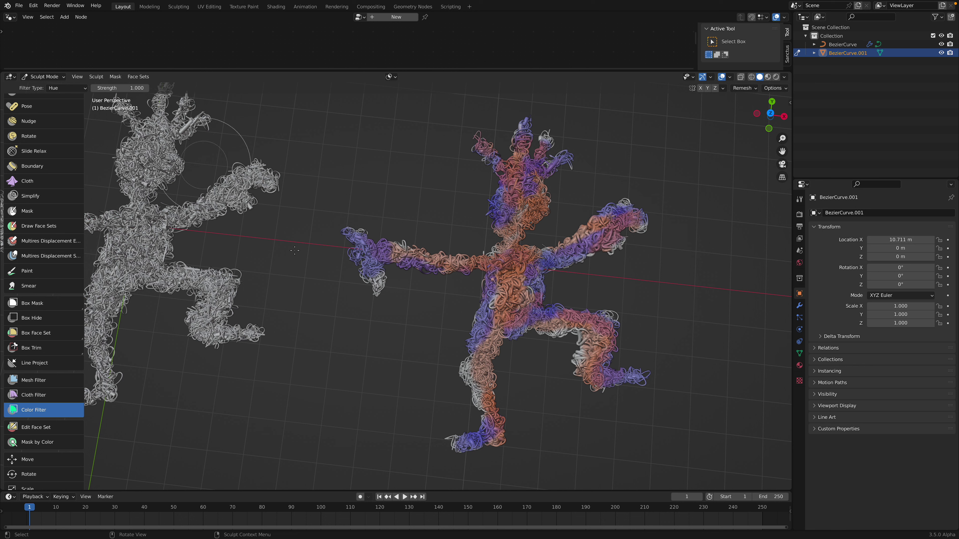
mouse_move(491, 252)
left_mouse_down()
mouse_move(525, 253)
mouse_move(500, 254)
mouse_move(497, 243)
left_mouse_up()
Step: Try the Color Filter's Red type on the painted doll
left_click(66, 88)
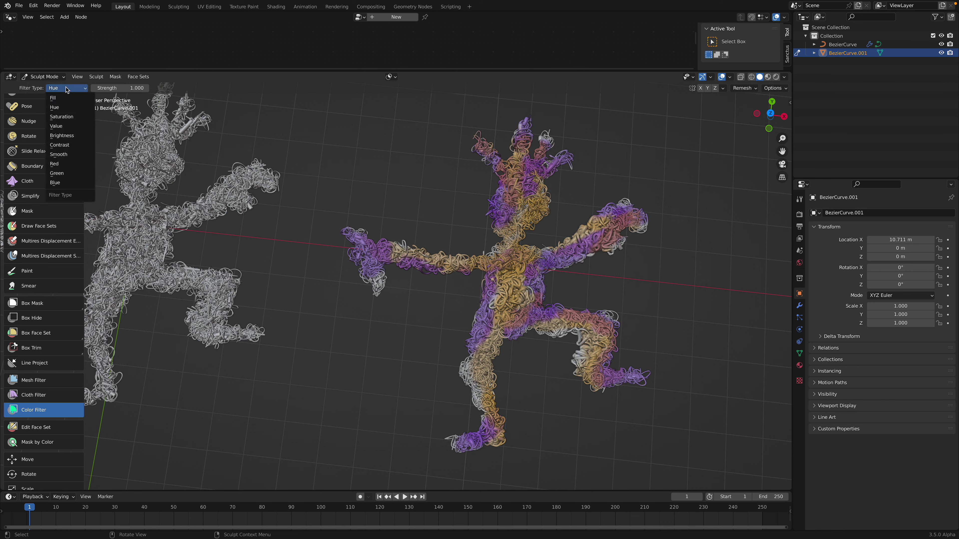
left_click(70, 164)
left_click_drag(475, 212, 453, 212)
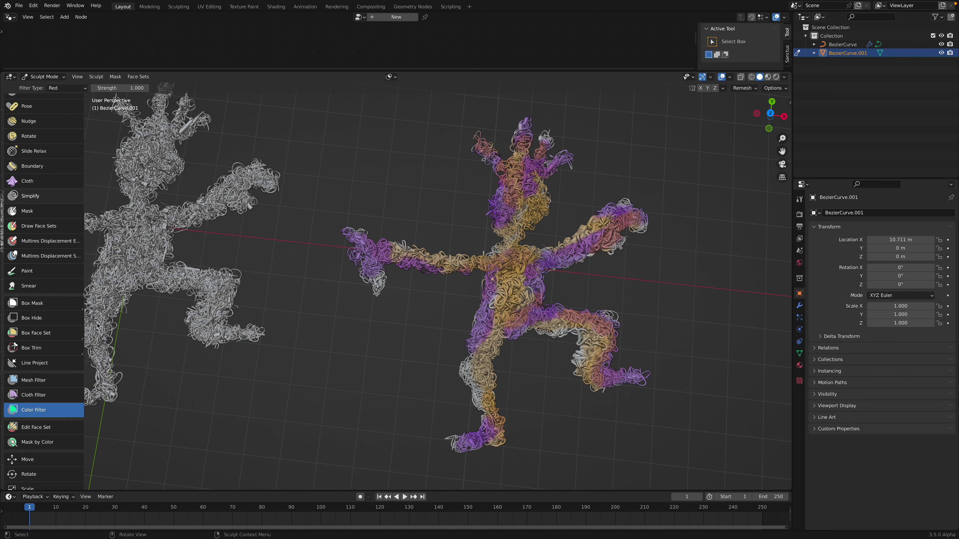
Step: Use the Paint brush with a bright green colour to paint patches on the doll's torso, legs and one hand
left_click(27, 271)
middle_click_drag(491, 280, 509, 229)
right_click(513, 235)
left_click_drag(473, 211, 456, 205)
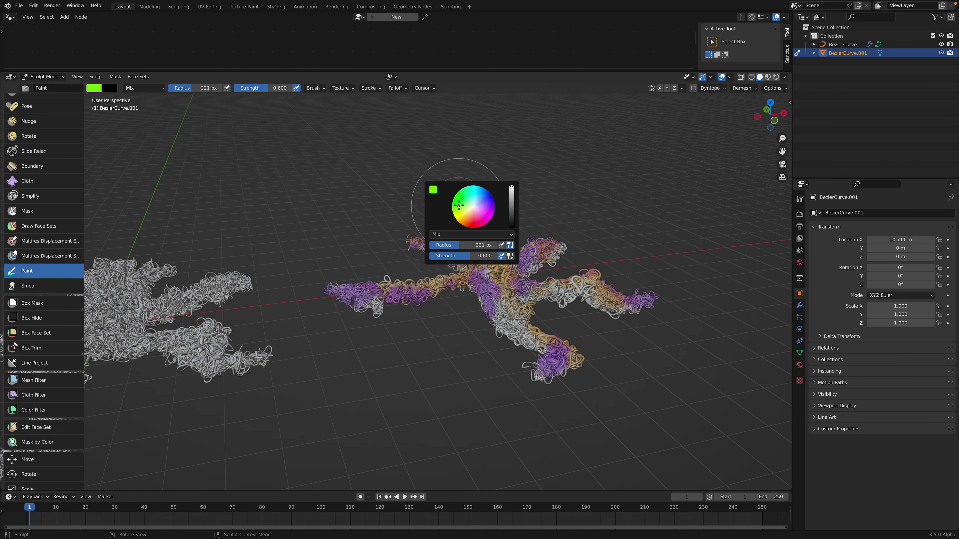
left_click_drag(509, 320, 518, 332)
middle_click_drag(517, 332, 514, 356)
left_click_drag(583, 302, 609, 302)
left_click_drag(529, 232, 524, 238)
left_click_drag(370, 296, 374, 303)
middle_click_drag(503, 199, 505, 179)
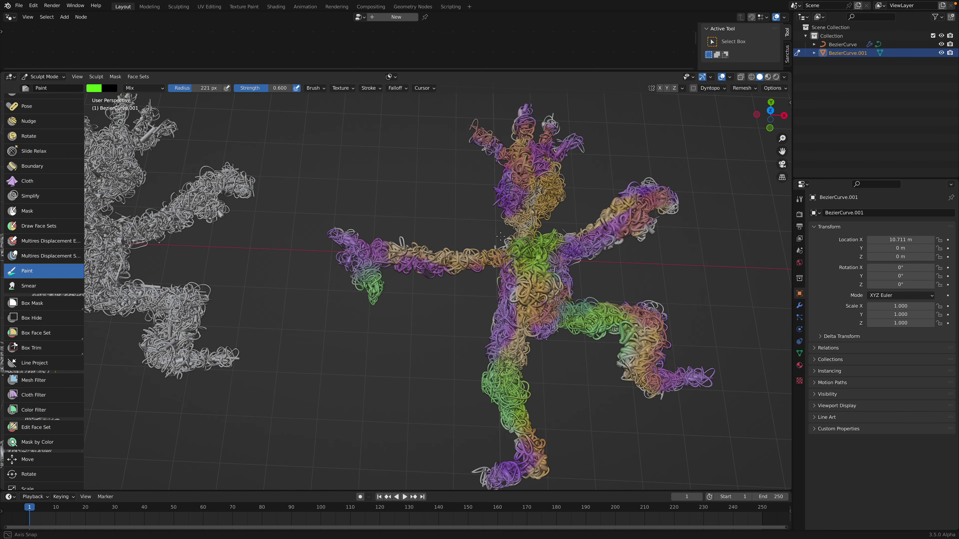
Step: Return to Object Mode, deselect the painted doll and save the file
left_click(44, 76)
middle_click_drag(432, 235, 438, 224)
scroll(437, 224, "down", 2)
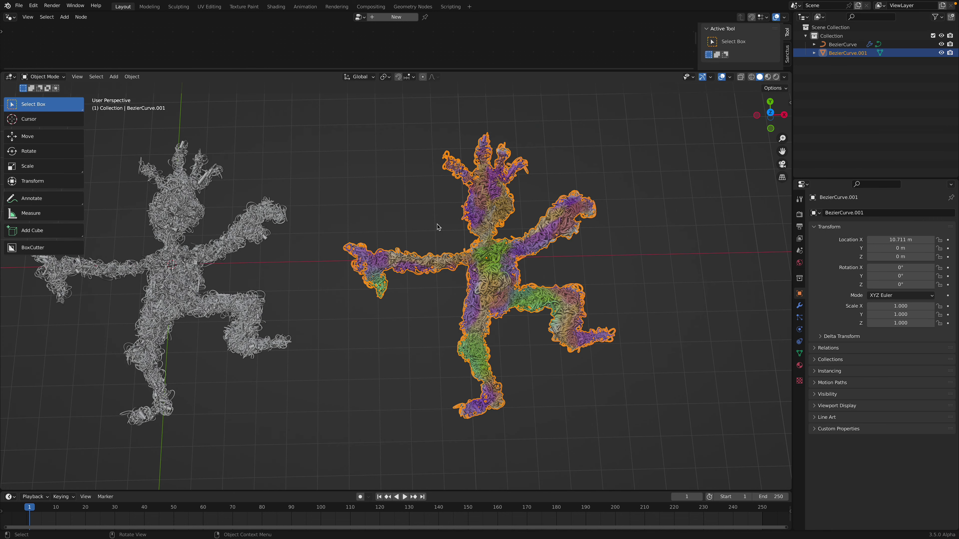
left_click(438, 226)
key("ctrl+s")
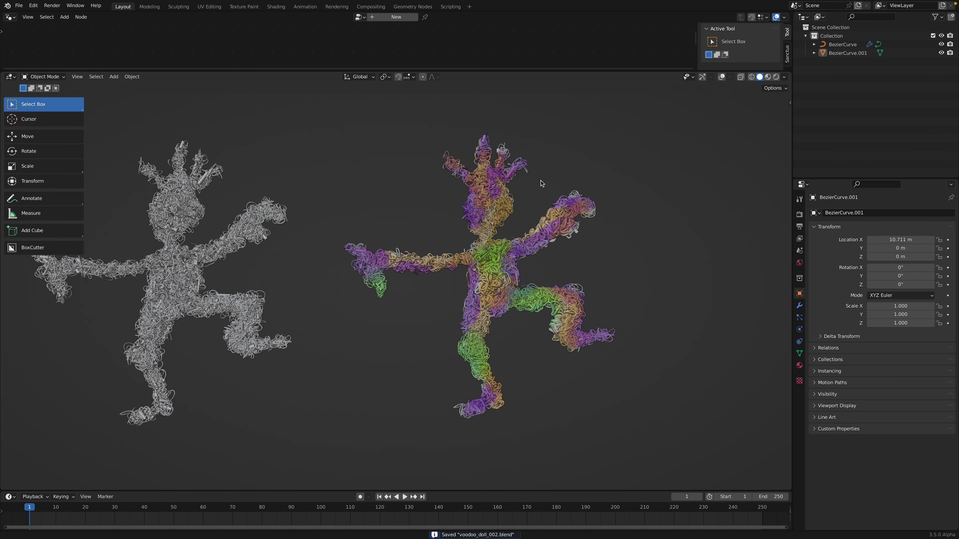
Step: Frame the painted doll in the viewport and capture a screenshot of the area around it
scroll(542, 183, "up", 2)
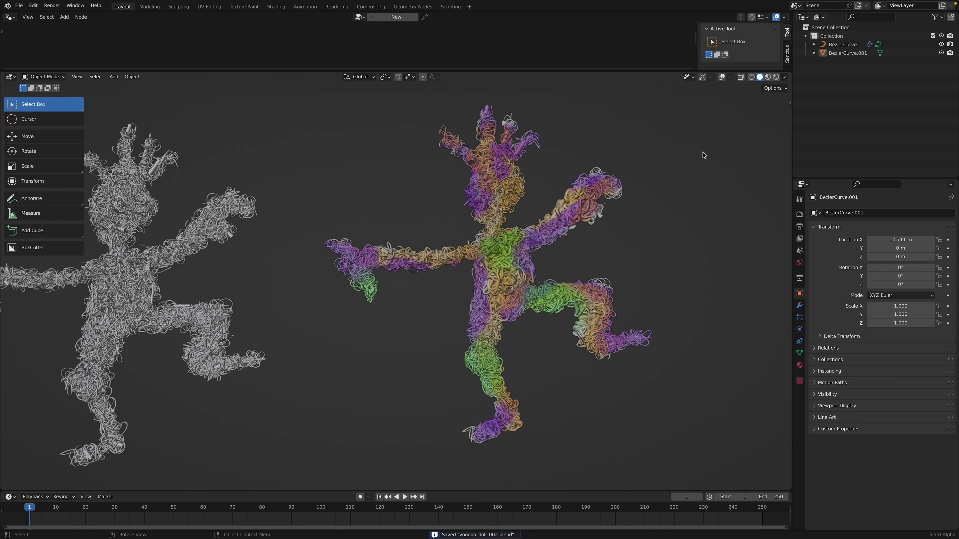
middle_click_drag(592, 187, 582, 194)
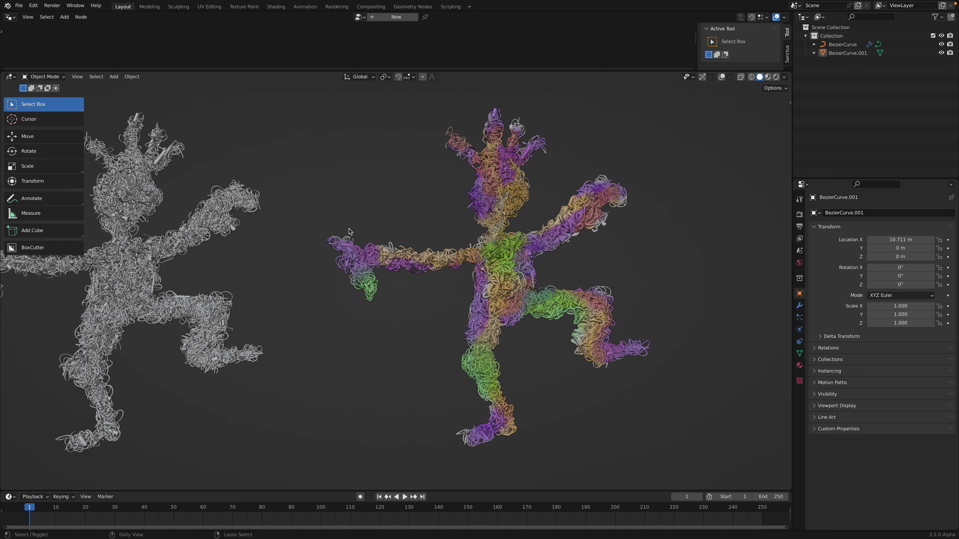
left_click_drag(313, 105, 656, 458)
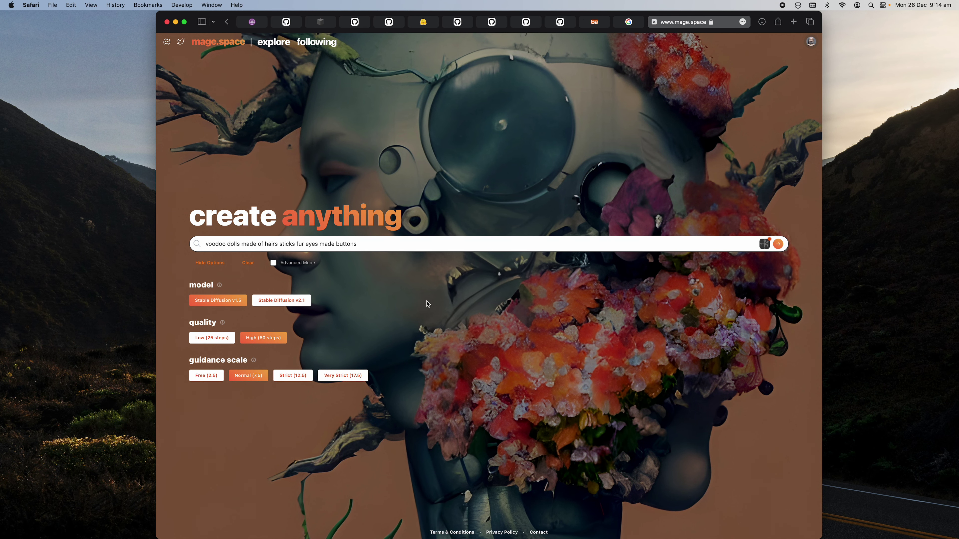
Step: In Safari, choose the Stable Diffusion v2.1 model and generate an image from the existing voodoo doll prompt
left_click(301, 304)
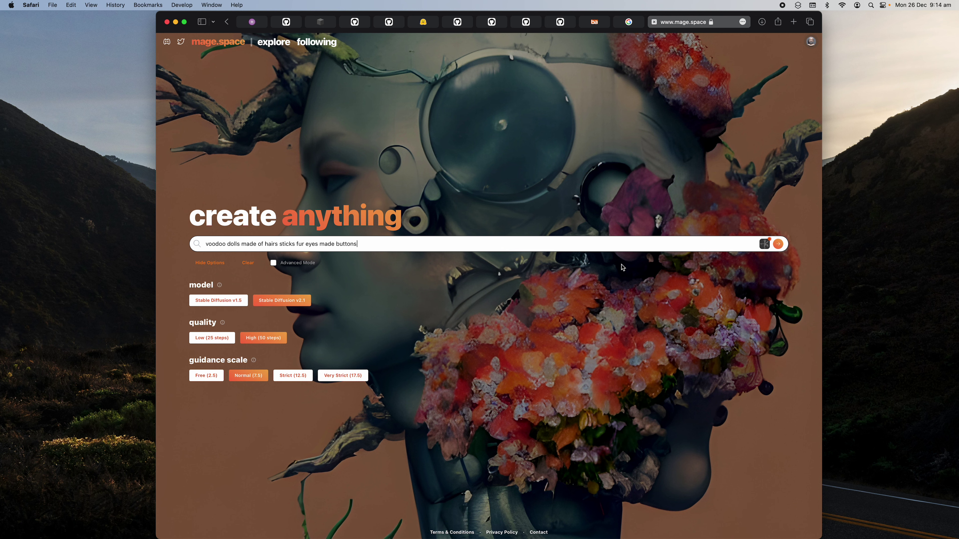
left_click_drag(790, 14, 781, 13)
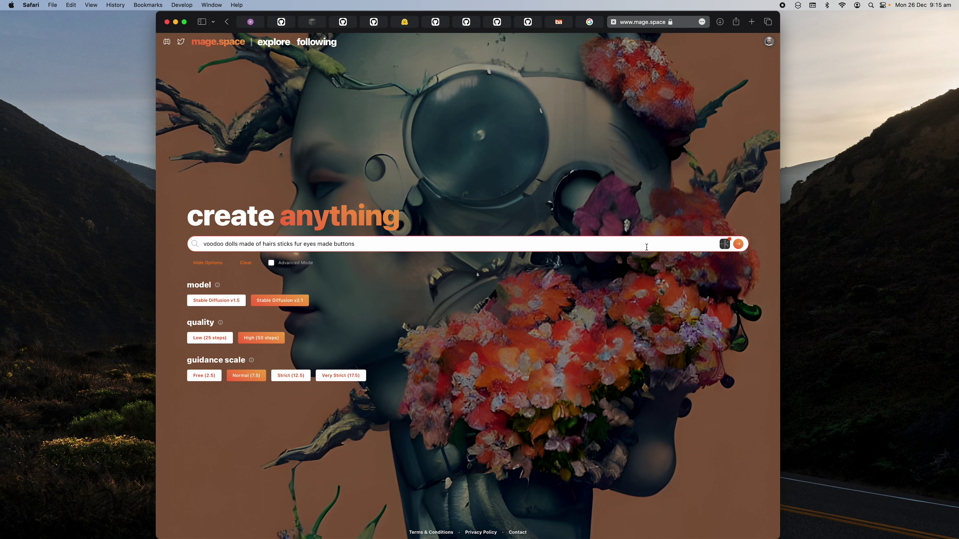
key("Return")
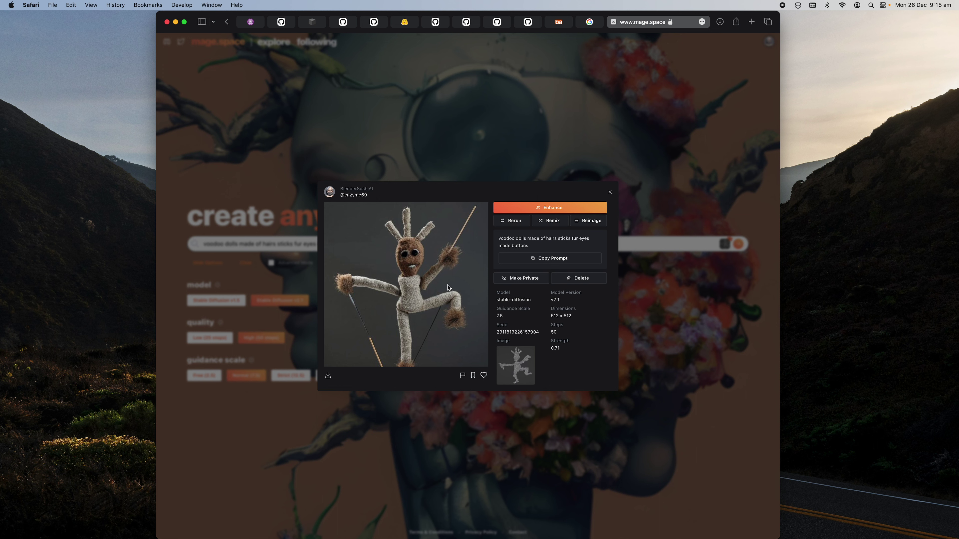
Step: Rerun the voodoo doll generation three times, saving the images produced by the first two reruns
left_click(517, 222)
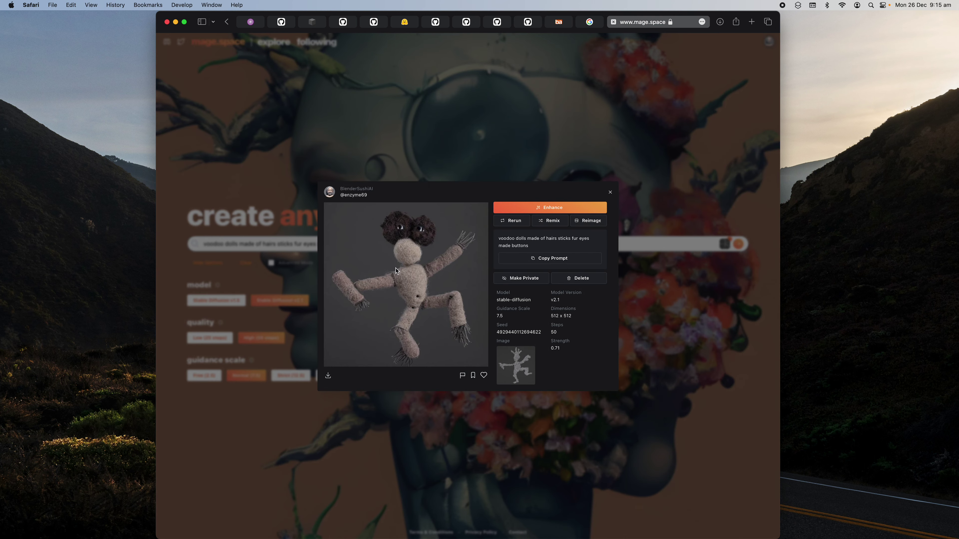
right_click(395, 266)
left_click(412, 292)
left_click(514, 222)
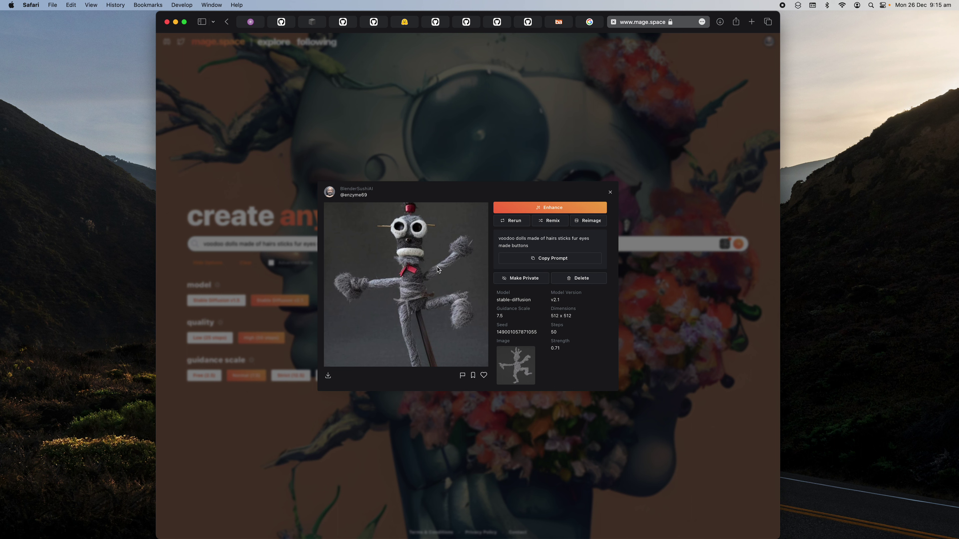
right_click(437, 266)
left_click(456, 295)
left_click(515, 222)
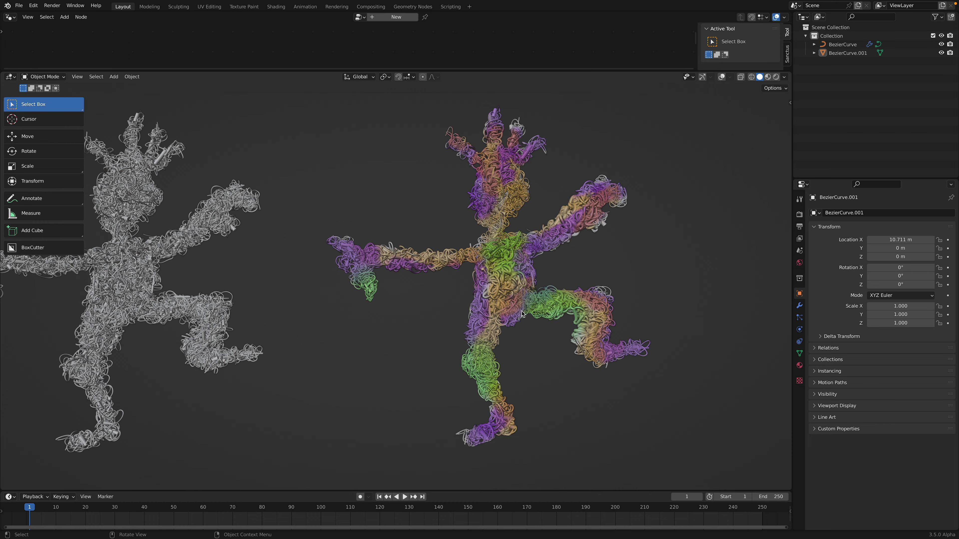
Step: Switch to Blender, adjust the view of the painted doll, save the file and return to Safari to check the generation
mouse_move(495, 279)
middle_mouse_down()
mouse_move(497, 259)
mouse_move(474, 273)
mouse_move(468, 261)
mouse_move(477, 283)
middle_mouse_up()
left_click(476, 267)
scroll(477, 267, "up", 2)
key("super+s")
key("ctrl+Left")
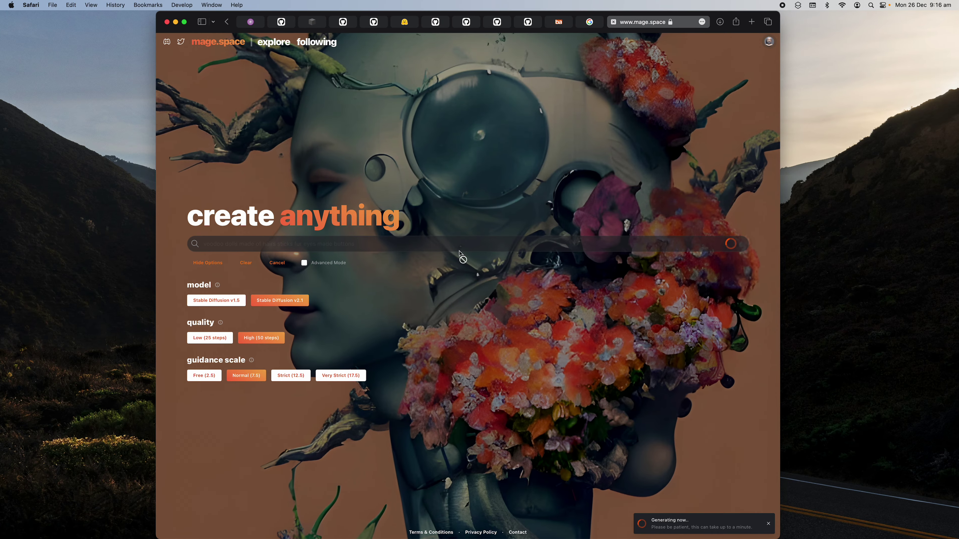